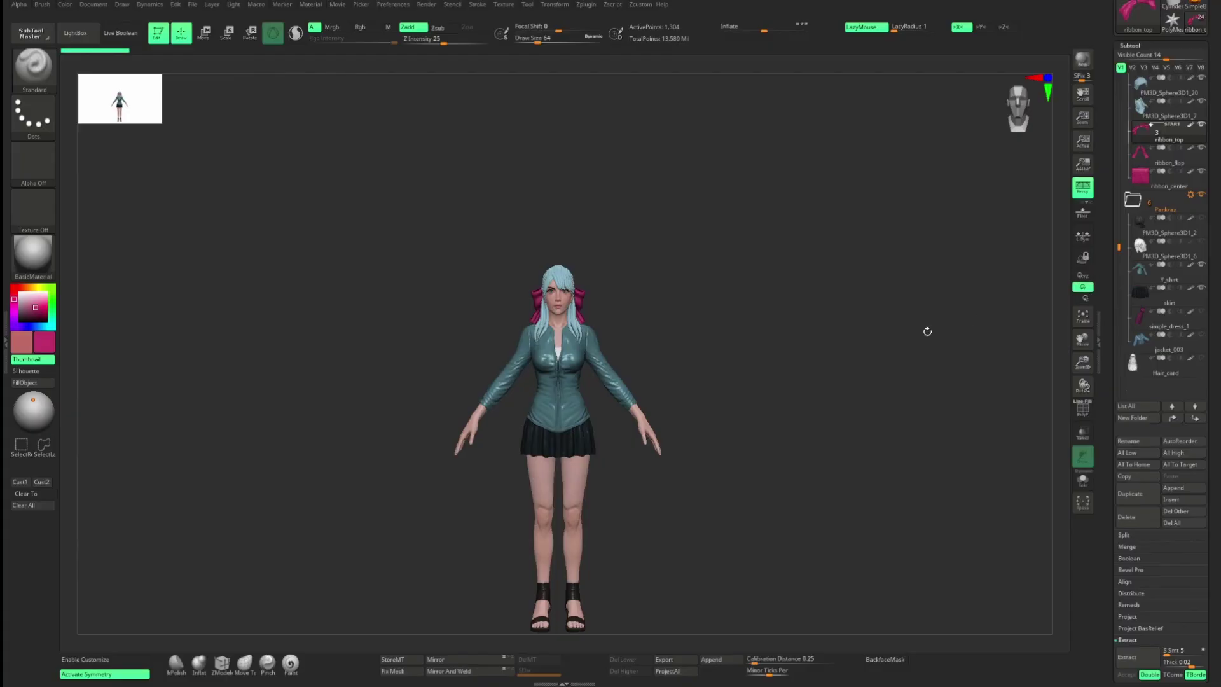
# Step: Inspect the full character and its light-blue hairstyle with pink ribbons from several angles
pyautogui.moveTo(911, 396); pyautogui.dragTo(714, 401)
pyautogui.keyDown('ctrl'); pyautogui.moveTo(684, 381); pyautogui.dragTo(707, 423, button='right'); pyautogui.keyUp('ctrl')
pyautogui.moveTo(774, 321); pyautogui.dragTo(680, 341)
pyautogui.moveTo(859, 333); pyautogui.dragTo(777, 334)
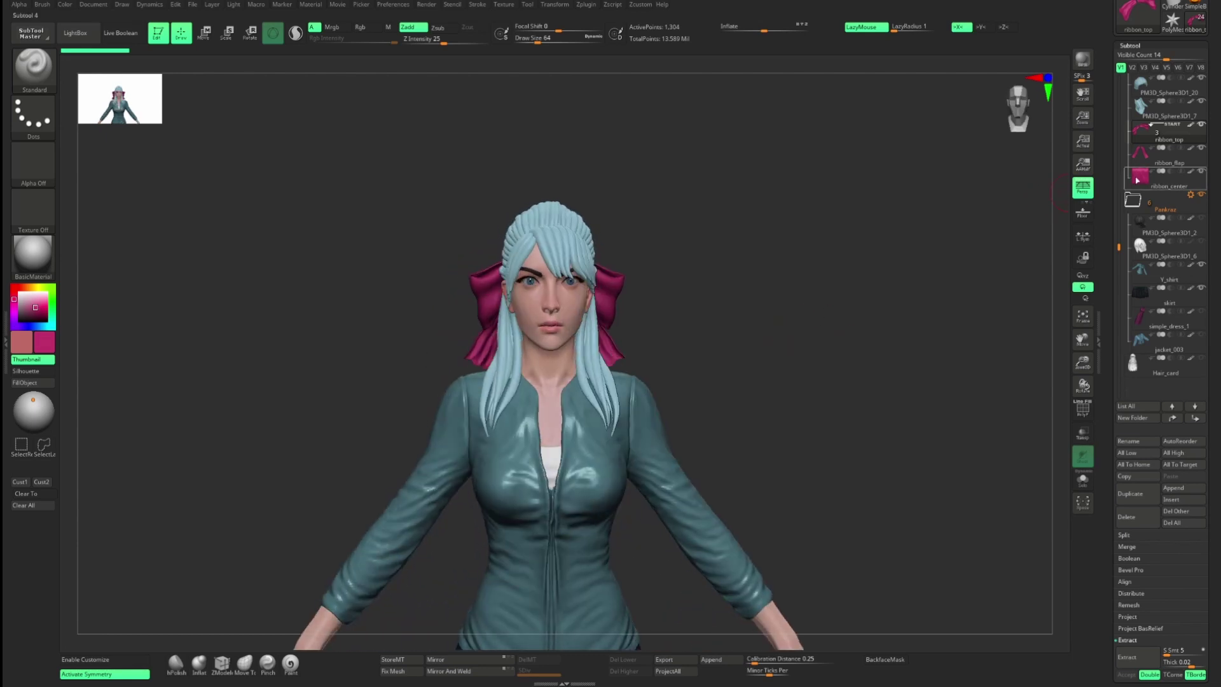
# Step: Compare the pink, short black and magenta hairstyles and the Hair_card subtool by displaying them one at a time on the character
pyautogui.moveTo(1117, 251); pyautogui.dragTo(1106, 158)
pyautogui.moveTo(1174, 257)
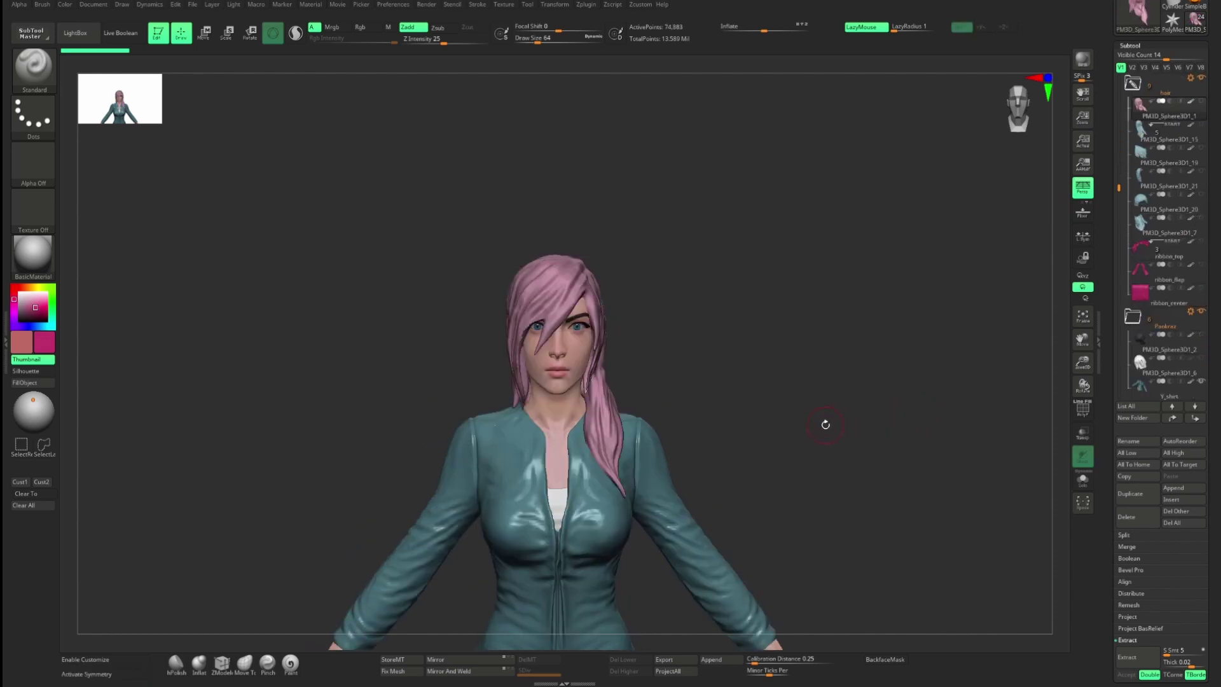
pyautogui.moveTo(825, 424)
pyautogui.mouseDown()
pyautogui.moveTo(899, 422)
pyautogui.moveTo(773, 422)
pyautogui.moveTo(809, 426)
pyautogui.mouseUp()
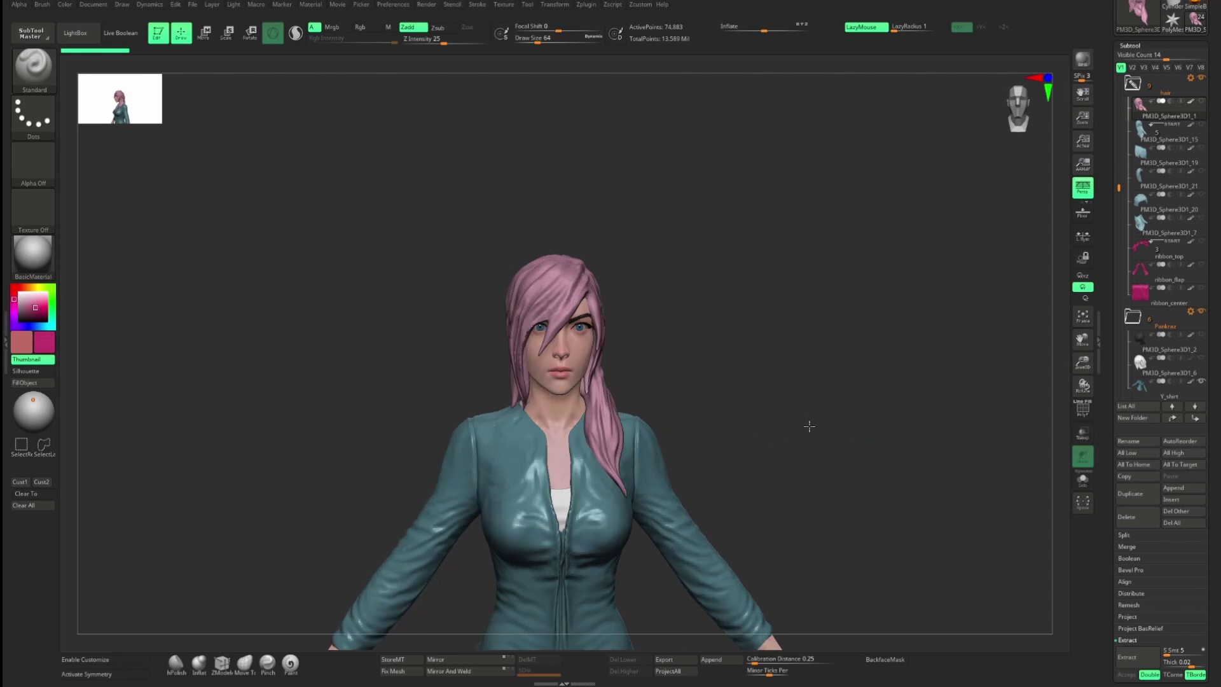
pyautogui.click(1201, 105)
pyautogui.moveTo(845, 326); pyautogui.dragTo(795, 324)
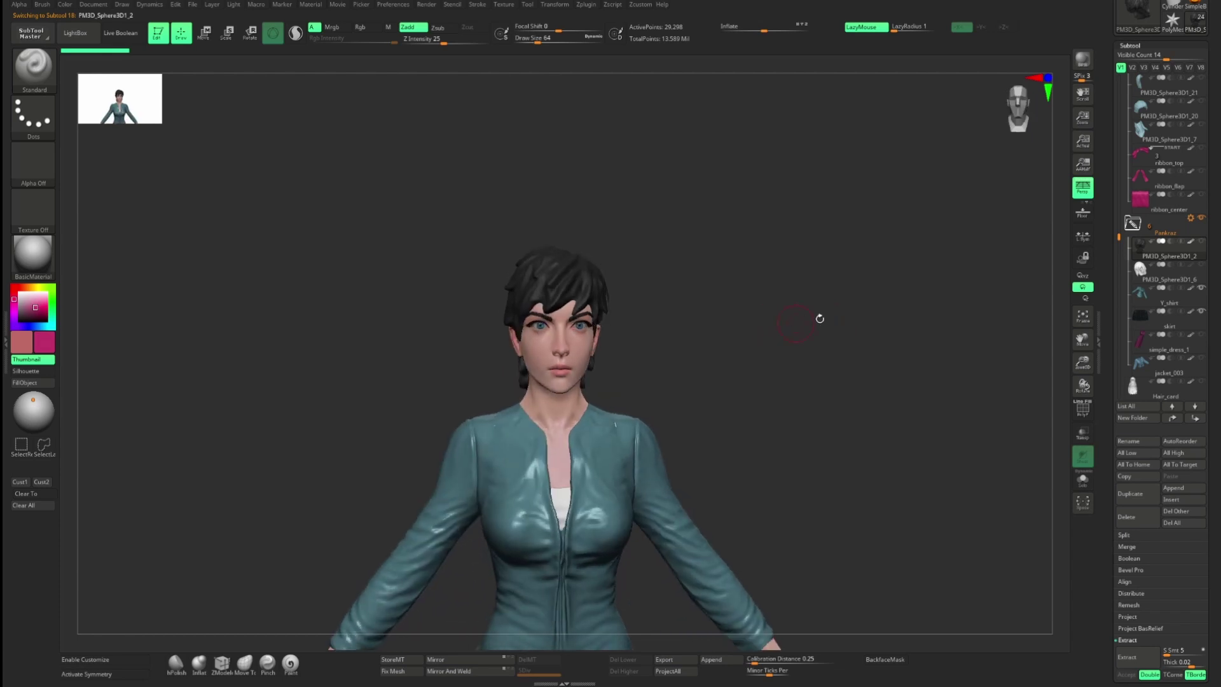
pyautogui.click(1140, 270)
pyautogui.moveTo(887, 322); pyautogui.dragTo(774, 330)
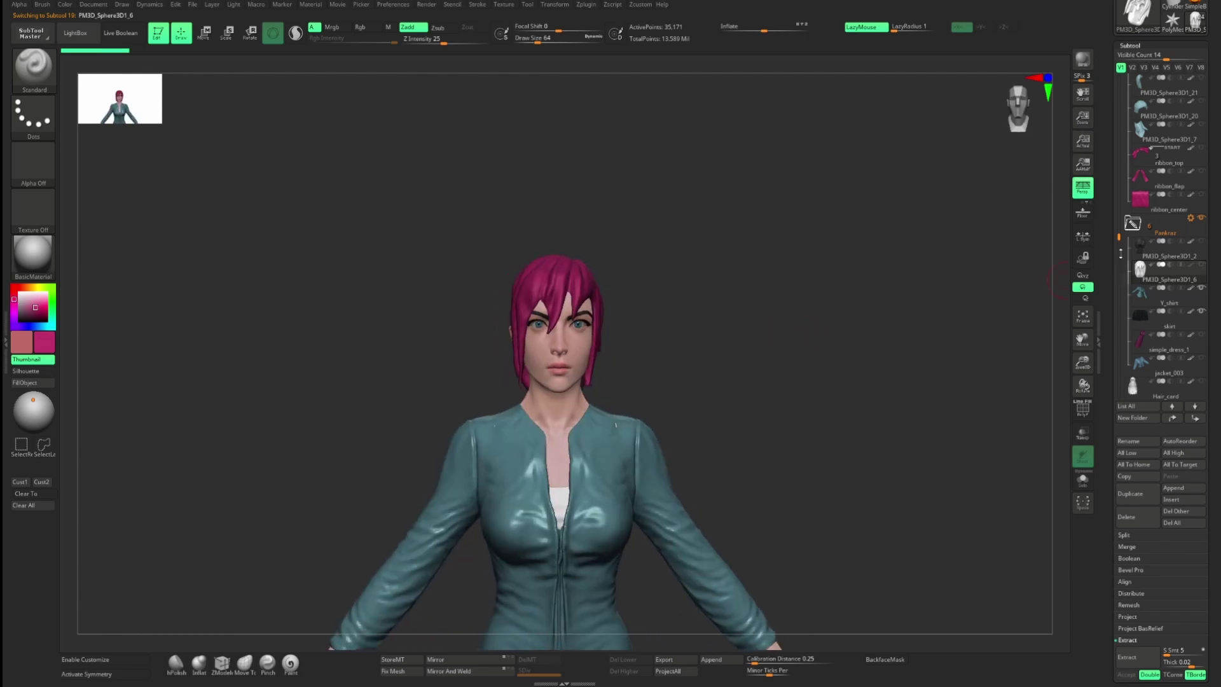
pyautogui.moveTo(1117, 235); pyautogui.dragTo(1119, 268)
pyautogui.click(1132, 313)
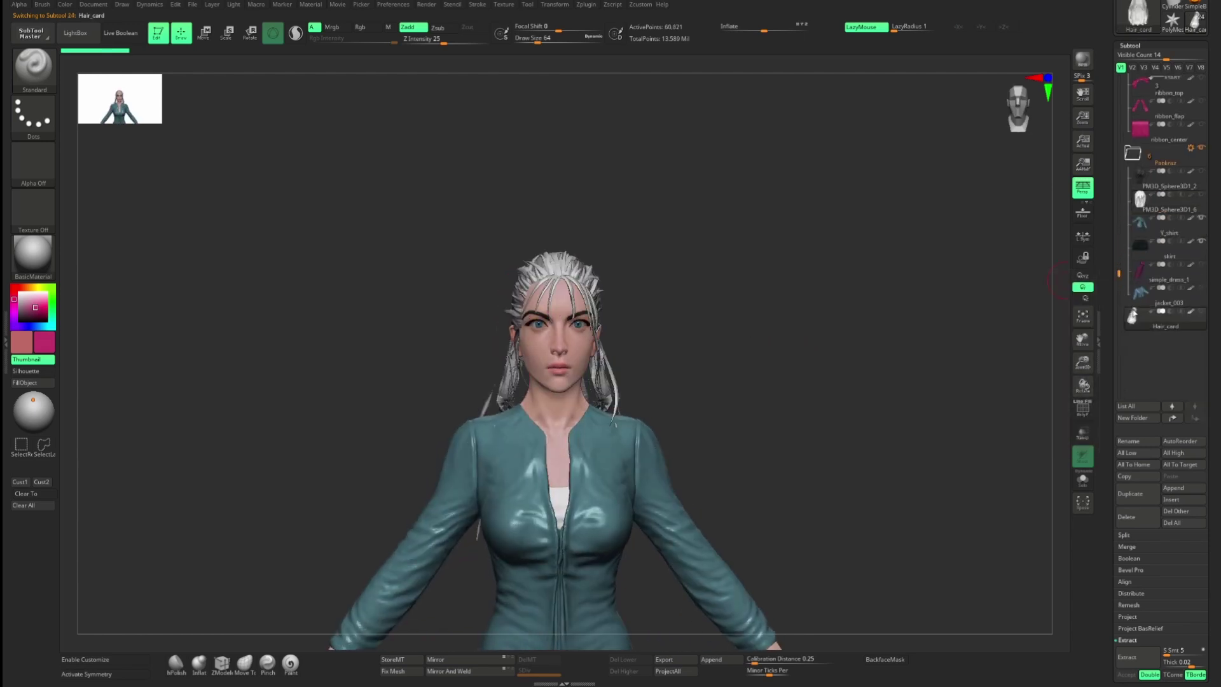
pyautogui.moveTo(903, 304); pyautogui.dragTo(771, 325)
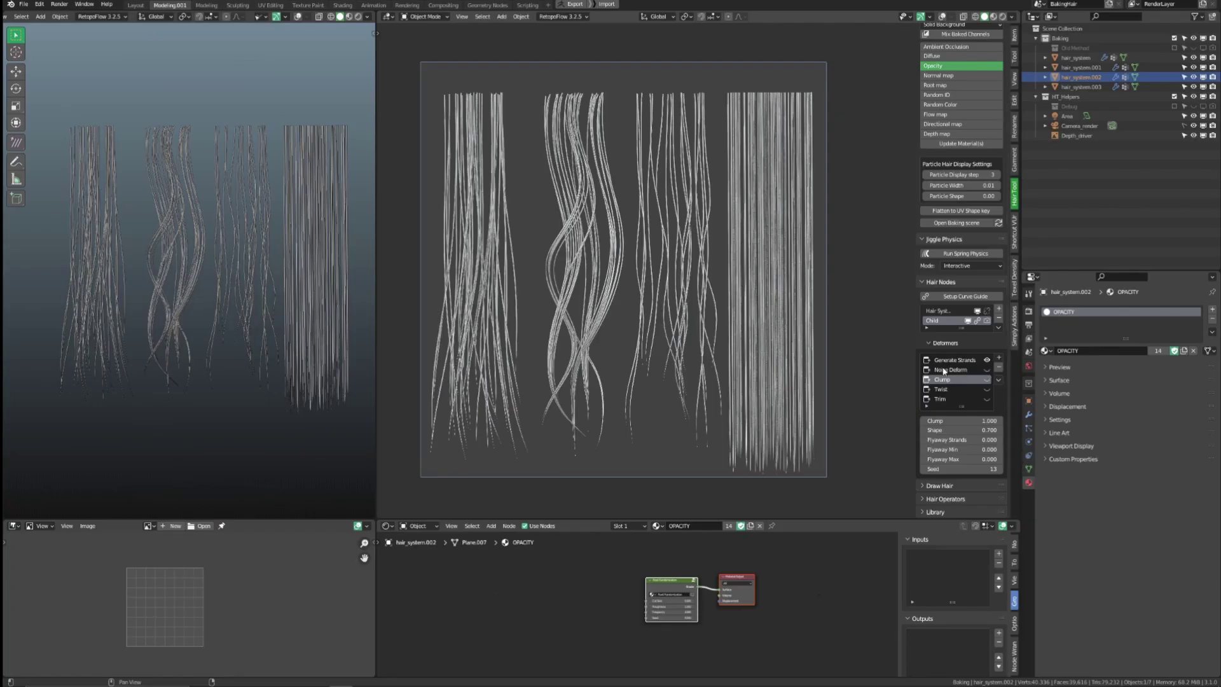
# Step: In Blender, enable Noise Deform on hair_system.002 with per-strand amplitude 0.5 and frequency 0.7, and enable its Clump deformer
pyautogui.click(950, 369)
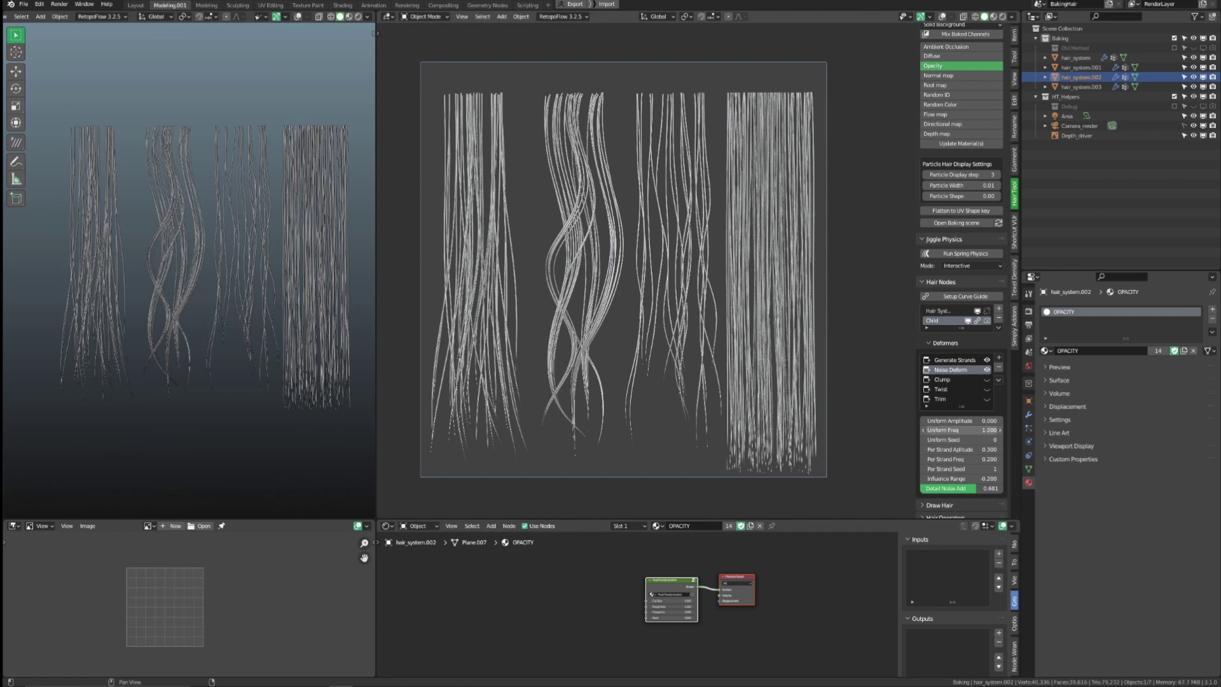
pyautogui.moveTo(989, 449)
pyautogui.mouseDown()
pyautogui.moveTo(1018, 449)
pyautogui.moveTo(961, 449)
pyautogui.moveTo(976, 459)
pyautogui.mouseUp()
pyautogui.moveTo(956, 449)
pyautogui.mouseDown()
pyautogui.moveTo(988, 449)
pyautogui.moveTo(949, 450)
pyautogui.moveTo(969, 459)
pyautogui.moveTo(946, 469)
pyautogui.mouseUp()
pyautogui.click(986, 379)
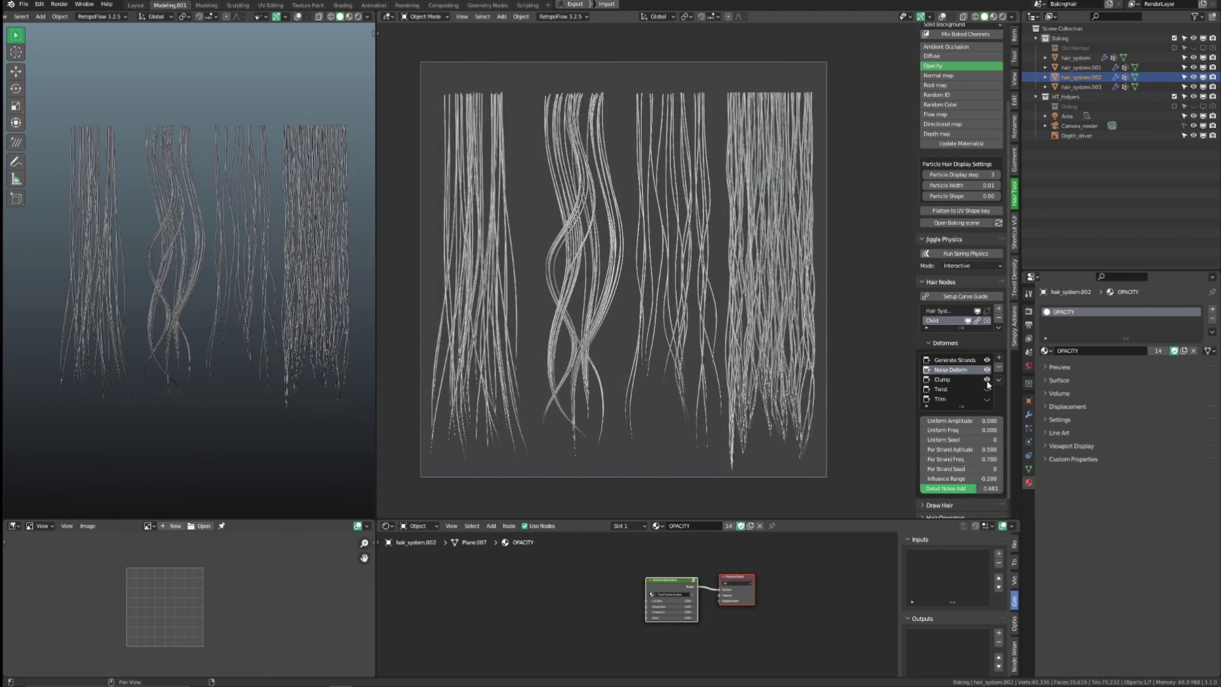
pyautogui.moveTo(960, 449)
pyautogui.mouseDown()
pyautogui.moveTo(946, 449)
pyautogui.moveTo(966, 459)
pyautogui.mouseUp()
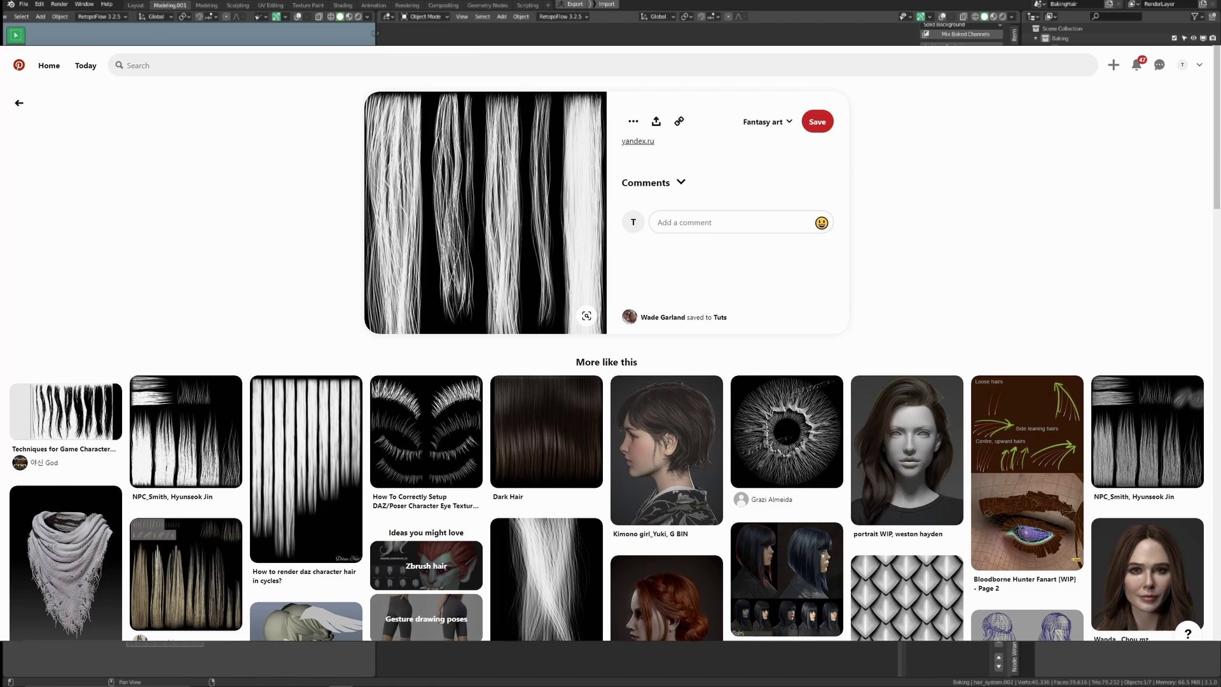
# Step: Browse the reference images of hair-strand opacity textures
pyautogui.doubleClick(116, 69)
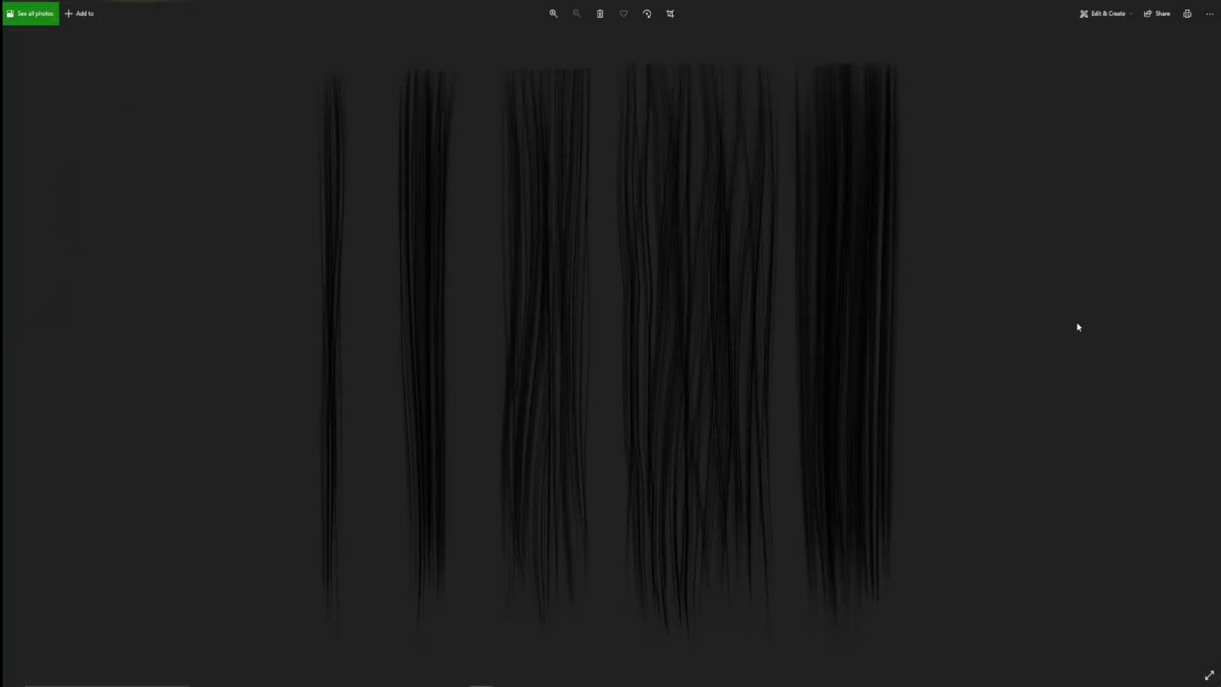
pyautogui.click(1208, 346)
pyautogui.click(1208, 346)
pyautogui.click(1208, 347)
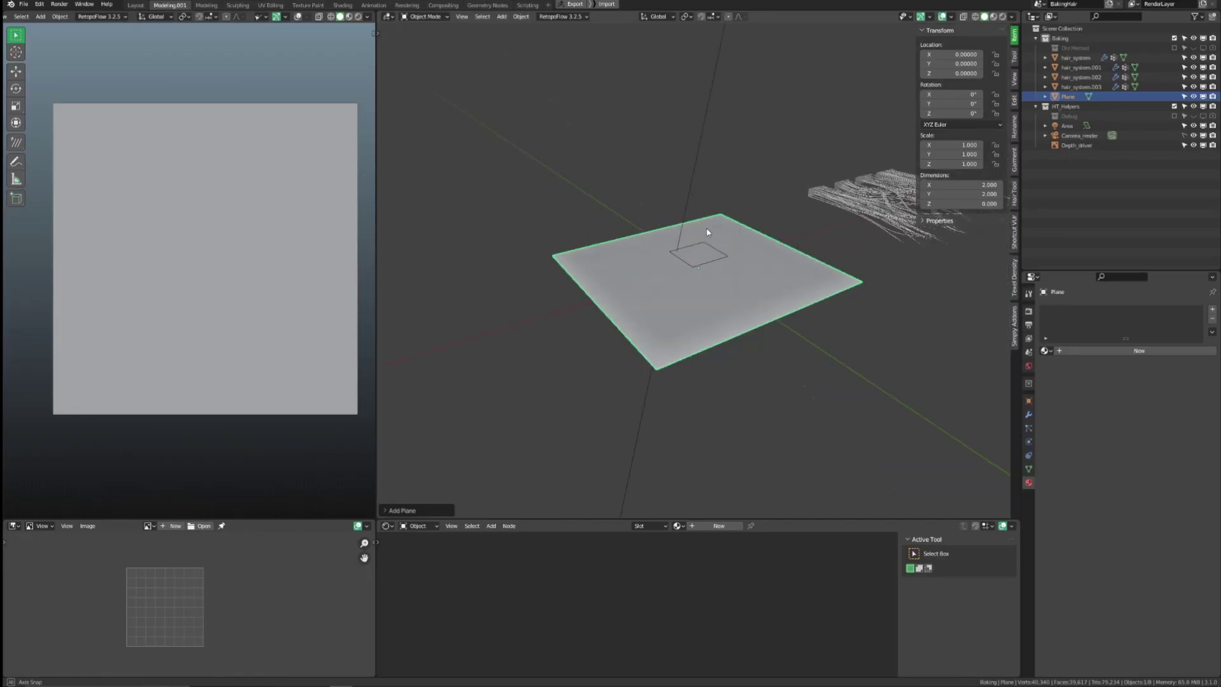
# Step: Rotate the new plane 90° about the X axis and flatten it along Z into a narrow strip
pyautogui.press('r')
pyautogui.press('x')
pyautogui.press('9')
pyautogui.press('0')
pyautogui.press('Return')
pyautogui.press('s')
pyautogui.rightClick(782, 259)
pyautogui.moveTo(782, 259); pyautogui.dragTo(769, 201, button='middle')
pyautogui.press('s')
pyautogui.press('z')
pyautogui.click(775, 306)
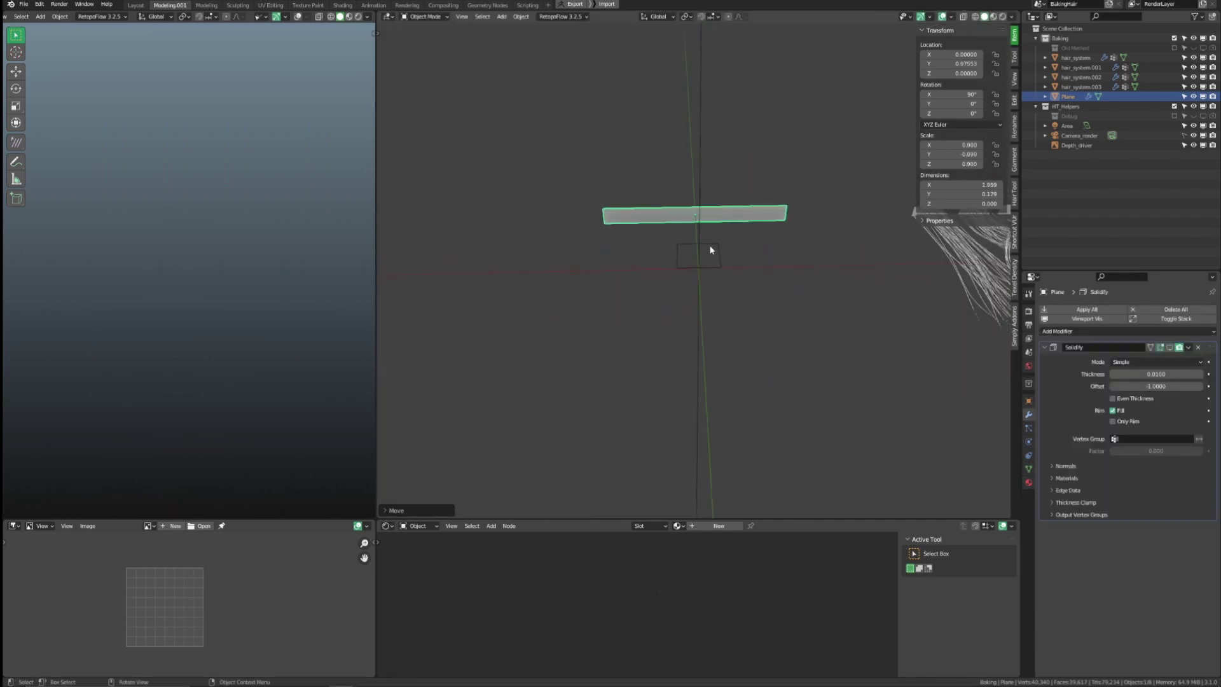
# Step: Add a loop cut to the flattened plane in Edit Mode
pyautogui.press('Tab')
pyautogui.hotkey('ctrl', 'r')
pyautogui.click(694, 206)
pyautogui.click(507, 433)
pyautogui.click(506, 433)
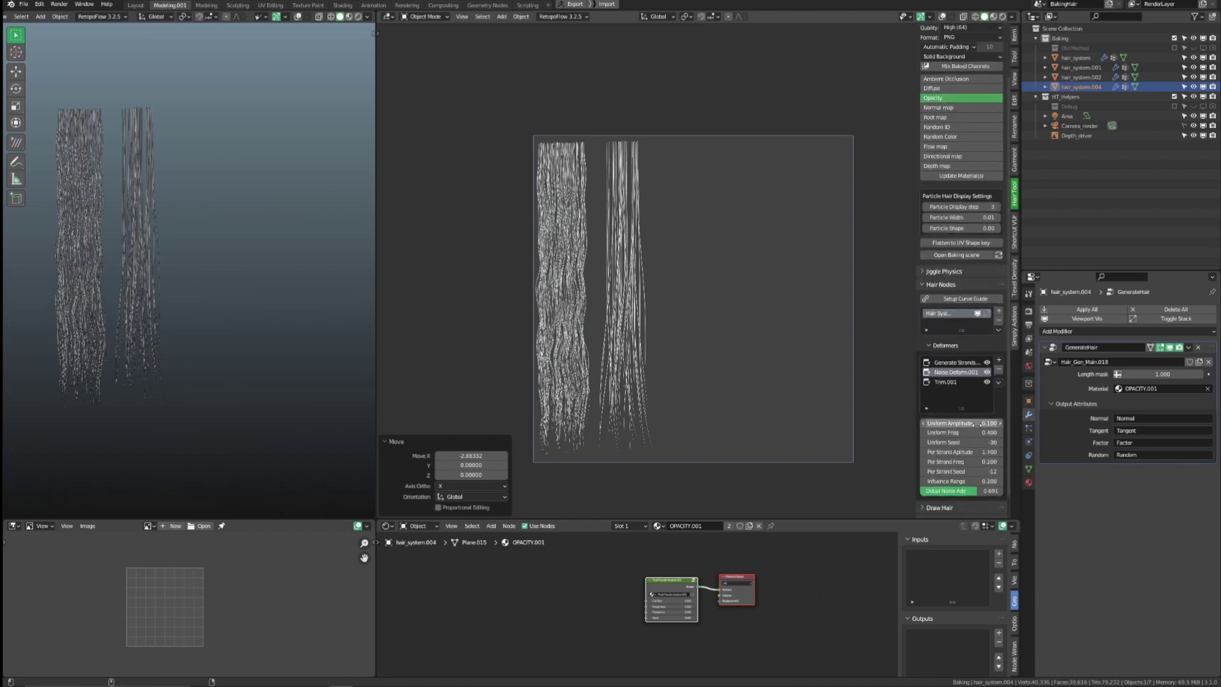
# Step: Adjust the uniform seed and uniform amplitude of the Noise deformer on hair_system.004
pyautogui.click(996, 442)
pyautogui.moveTo(992, 423); pyautogui.dragTo(978, 481)
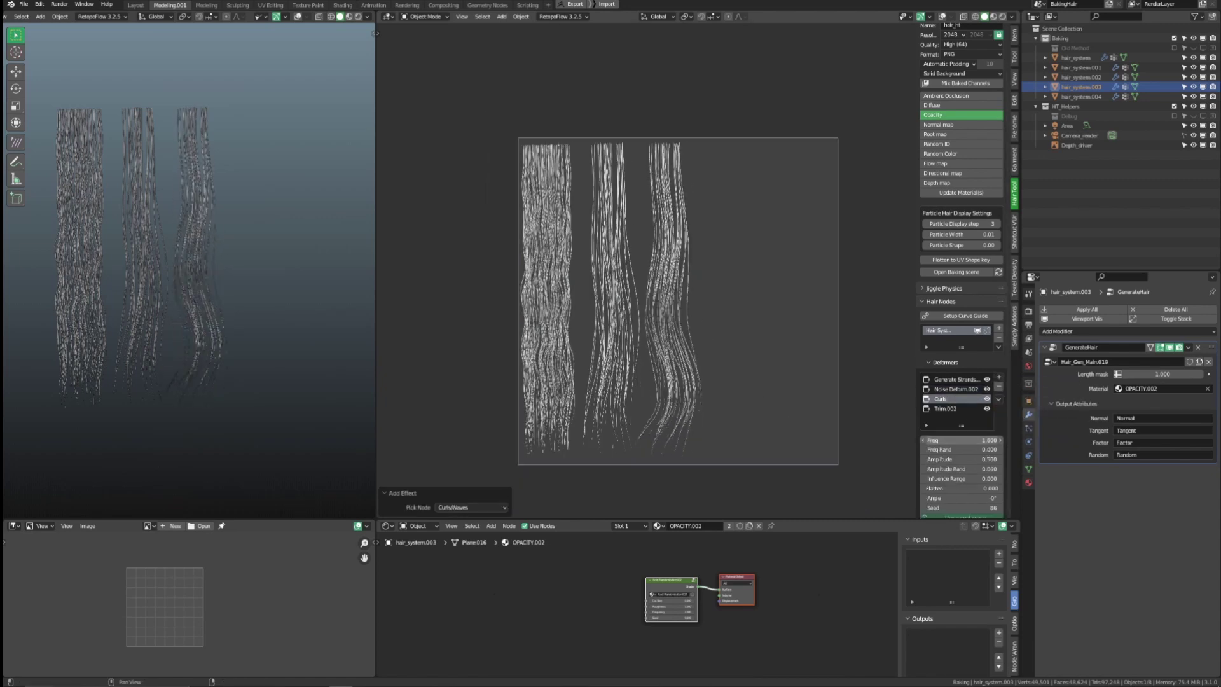
# Step: Set the Curls deformer on hair_system.003 to 0.7 frequency randomness, 0.4 amplitude and 0.1 amplitude randomness, and narrow the strands to about 0.82 along X
pyautogui.moveTo(960, 450)
pyautogui.mouseDown()
pyautogui.moveTo(972, 449)
pyautogui.moveTo(973, 469)
pyautogui.mouseUp()
pyautogui.press('s')
pyautogui.press('x')
pyautogui.press('Return')
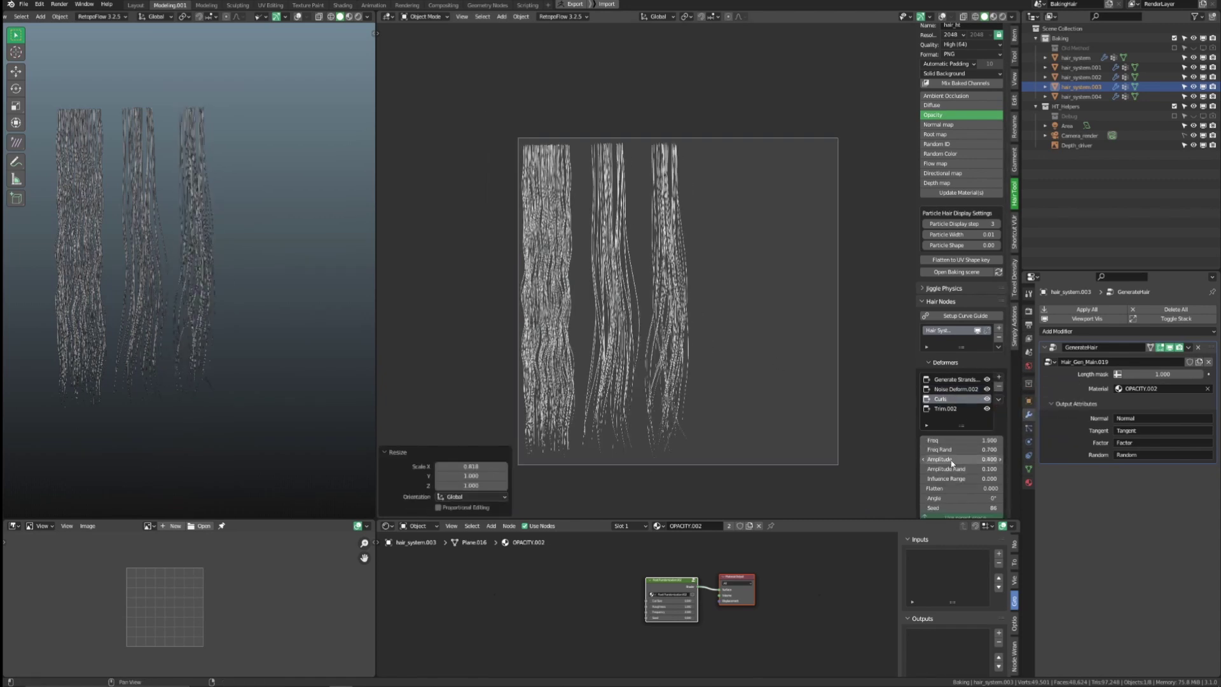
# Step: Set the Noise deformer's uniform amplitude on hair_system.003 to 0.76 and start moving the strand group along X
pyautogui.scroll(-1, 960, 449)
pyautogui.click(956, 369)
pyautogui.moveTo(972, 420); pyautogui.dragTo(960, 420)
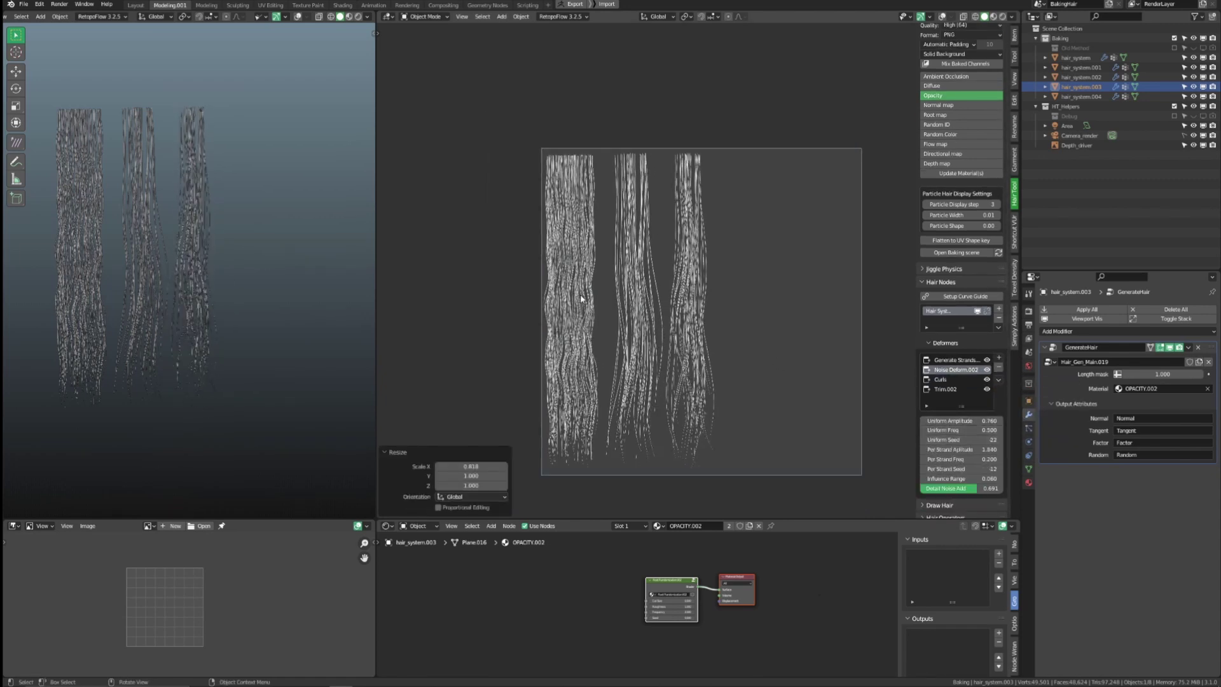
pyautogui.press('g')
pyautogui.press('x')
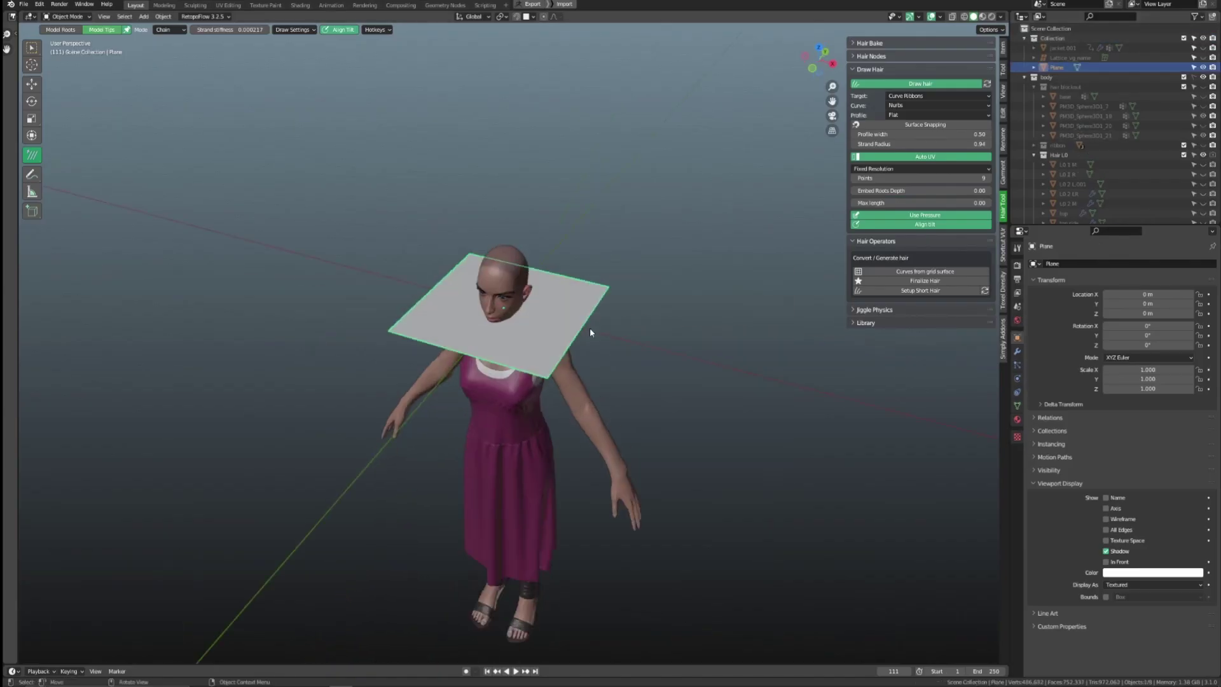
# Step: In the character scene, resize the plane in Edit Mode and position it behind the neck, sloping down towards the back
pyautogui.press('Tab')
pyautogui.press('KP_3')
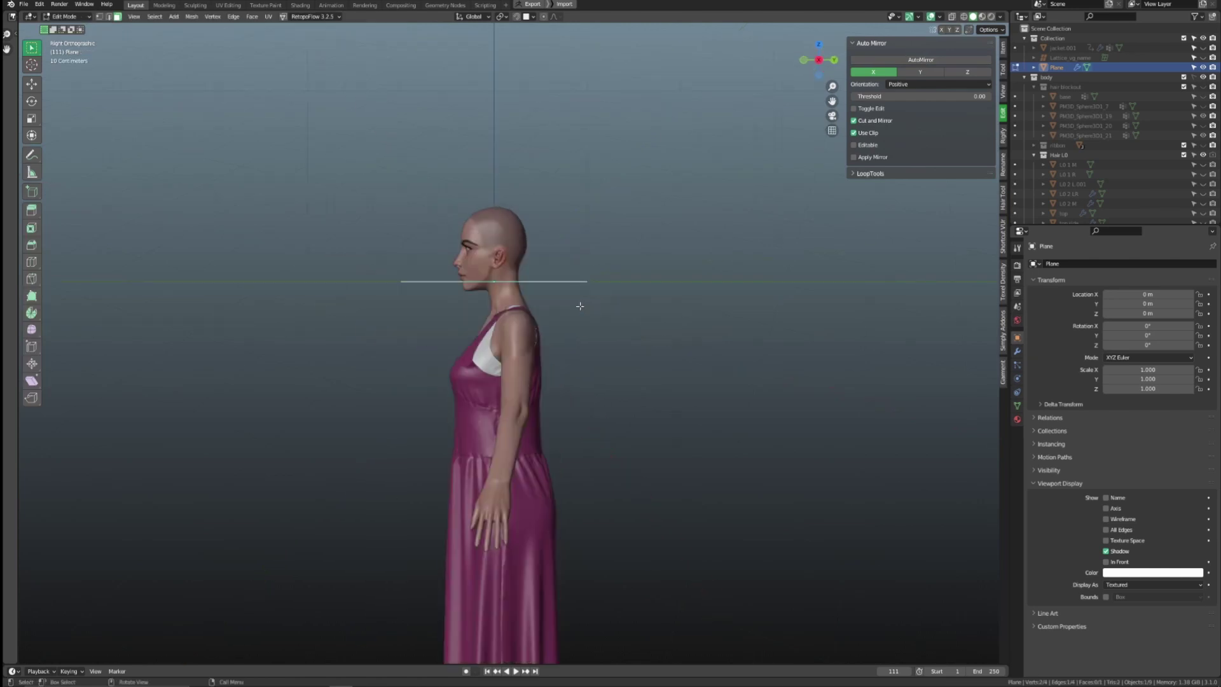
pyautogui.press('g')
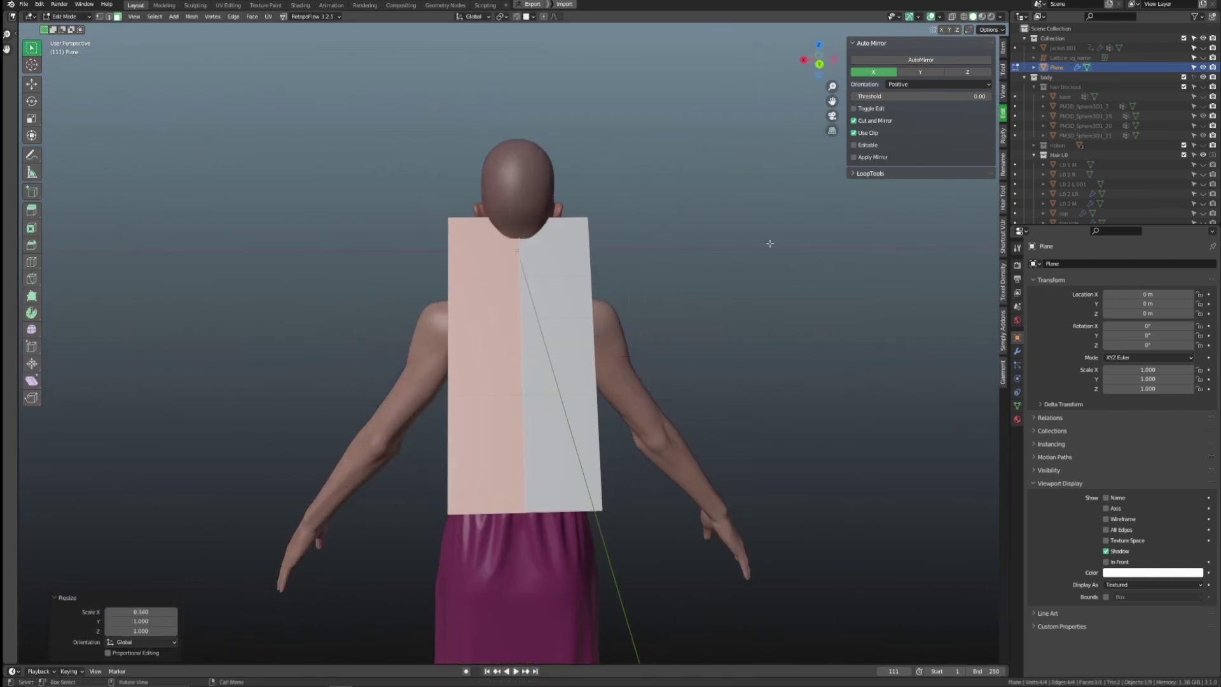
pyautogui.press('KP_3')
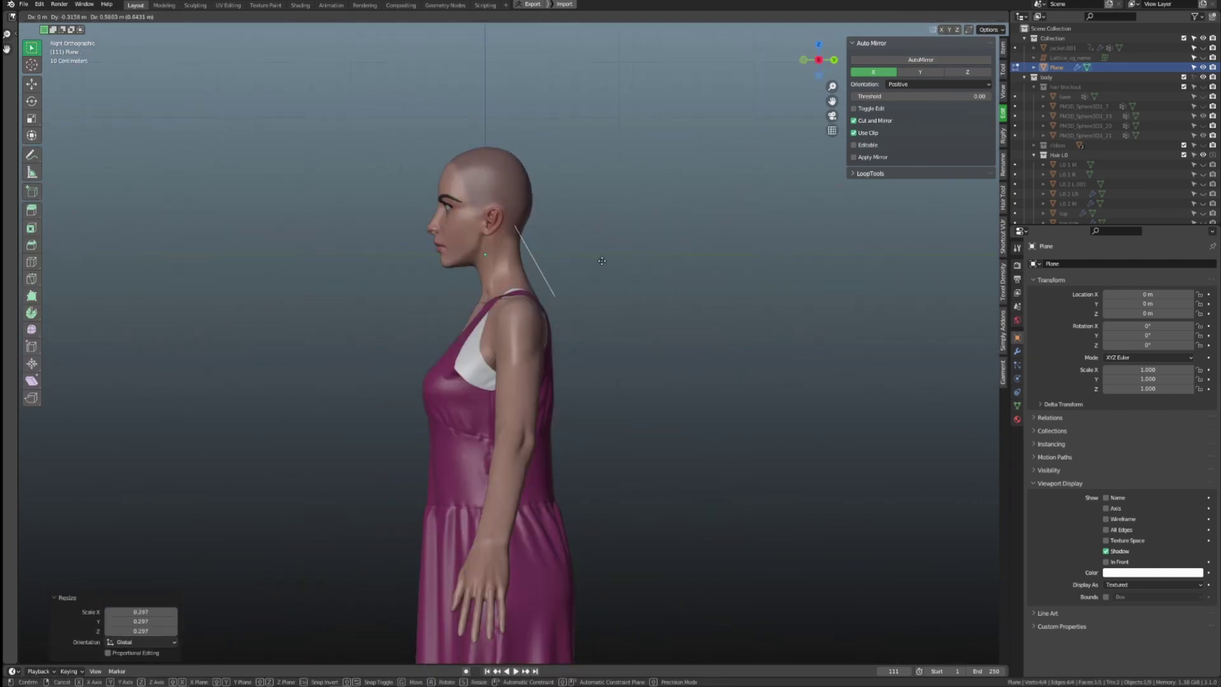
pyautogui.scroll(4, 529, 346)
pyautogui.press('ctrl+KP_1')
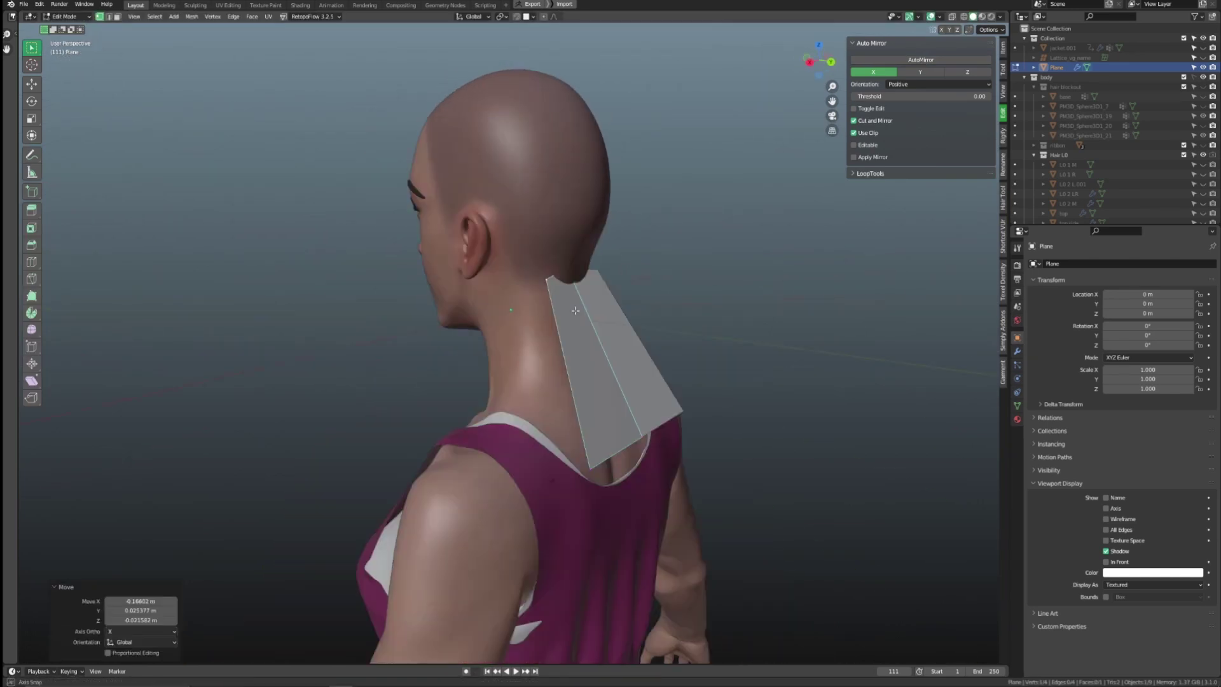
# Step: Add a loop cut across the plane behind the neck and move it to follow the shape of the back
pyautogui.moveTo(406, 445); pyautogui.dragTo(635, 403, button='middle')
pyautogui.scroll(-4, 635, 403)
pyautogui.press('KP_3')
pyautogui.hotkey('ctrl', 'r')
pyautogui.click(589, 352)
pyautogui.press('g')
pyautogui.click(583, 397)
pyautogui.scroll(3, 583, 397)
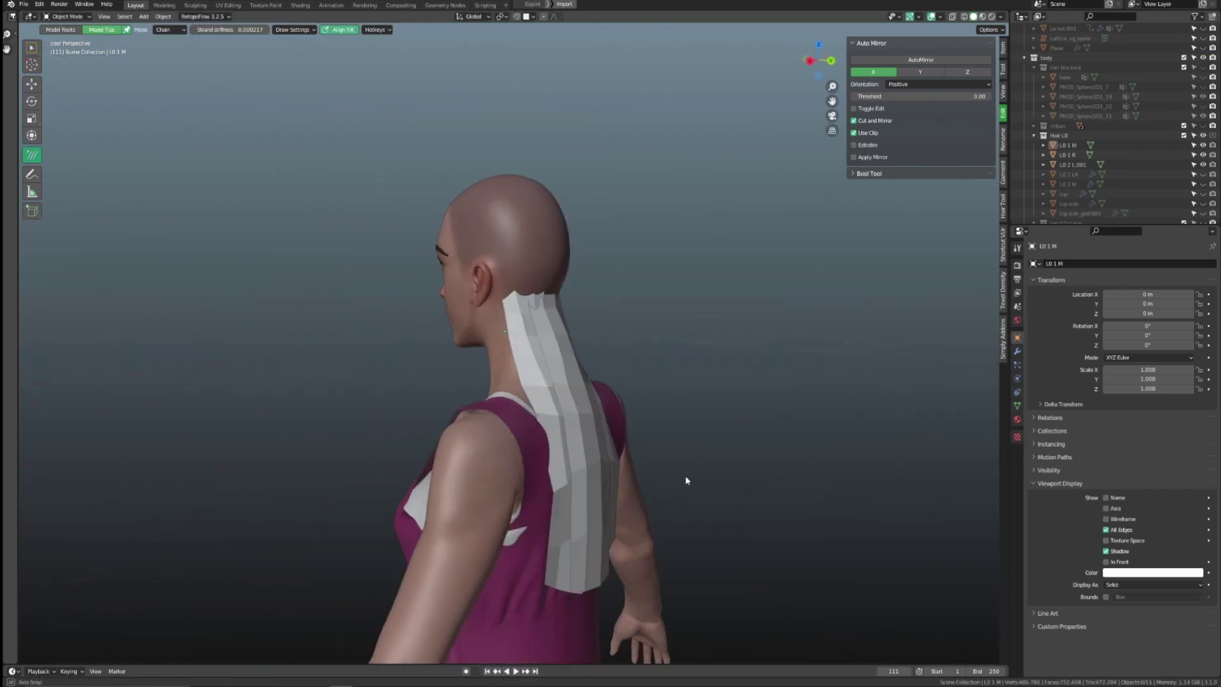
# Step: Set the viewport shading colour to Random so each hair strip has its own colour
pyautogui.moveTo(686, 480); pyautogui.dragTo(774, 303, button='middle')
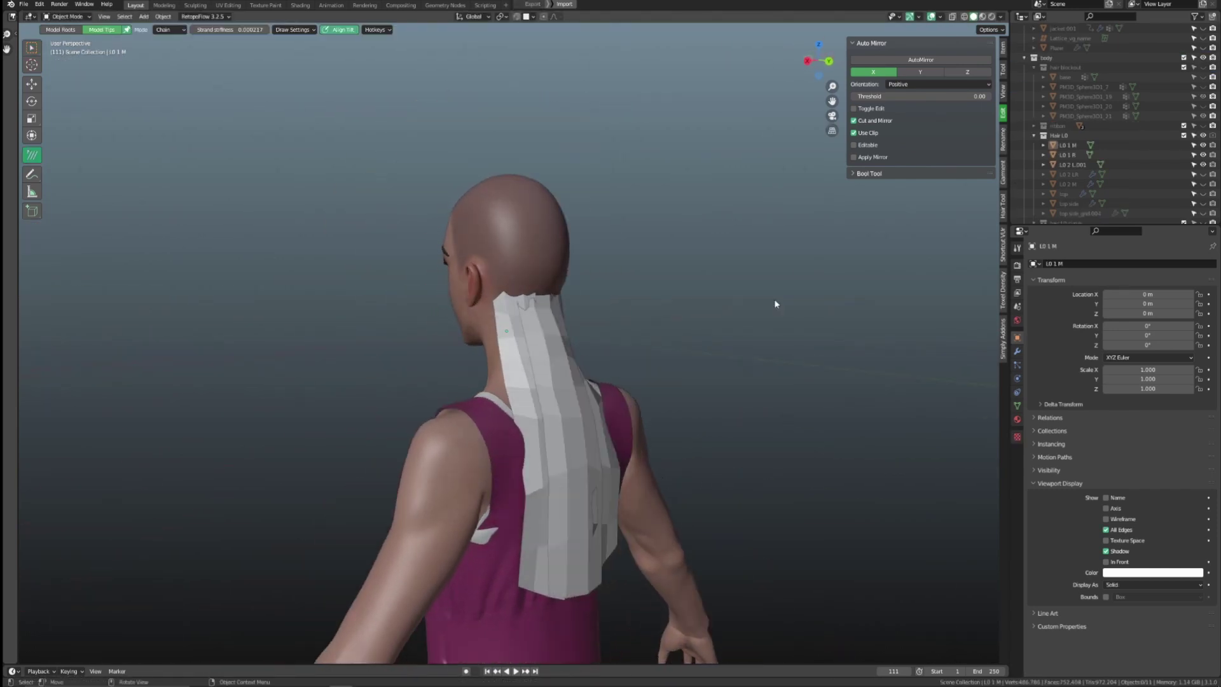
pyautogui.click(1001, 17)
pyautogui.click(1012, 150)
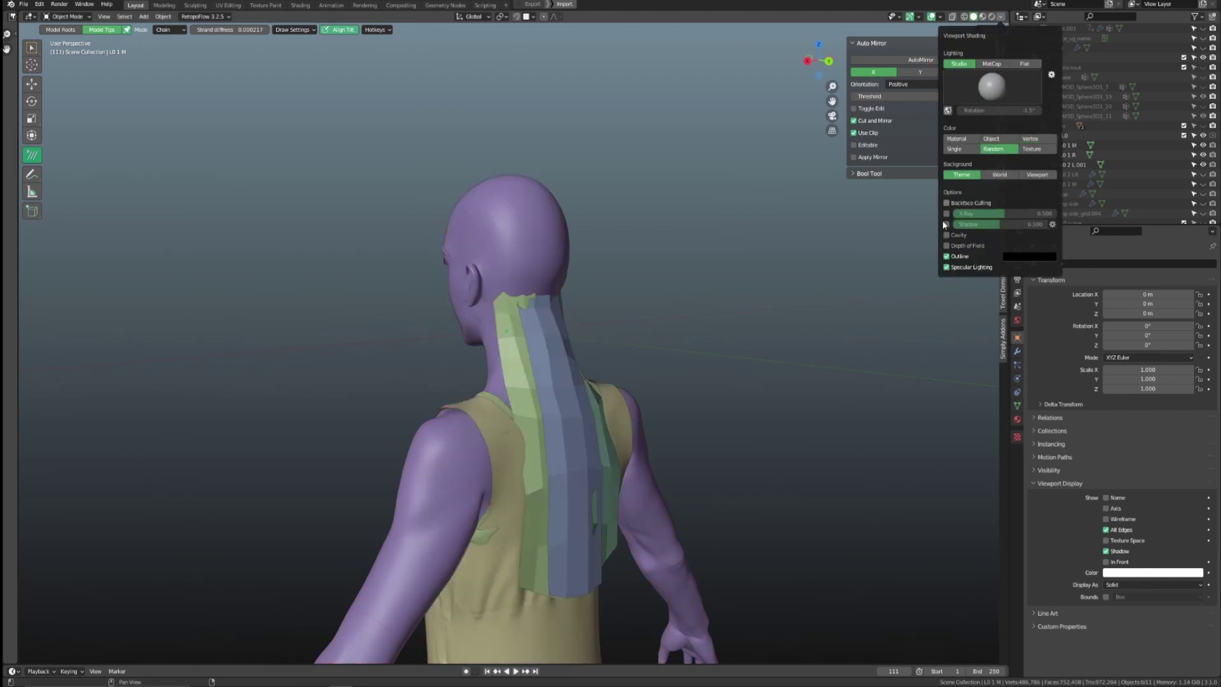
# Step: Add a Catmull-Clark Subdivision modifier to the three hair strips at the back of the head
pyautogui.click(521, 378)
pyautogui.moveTo(575, 378); pyautogui.dragTo(534, 379, button='middle')
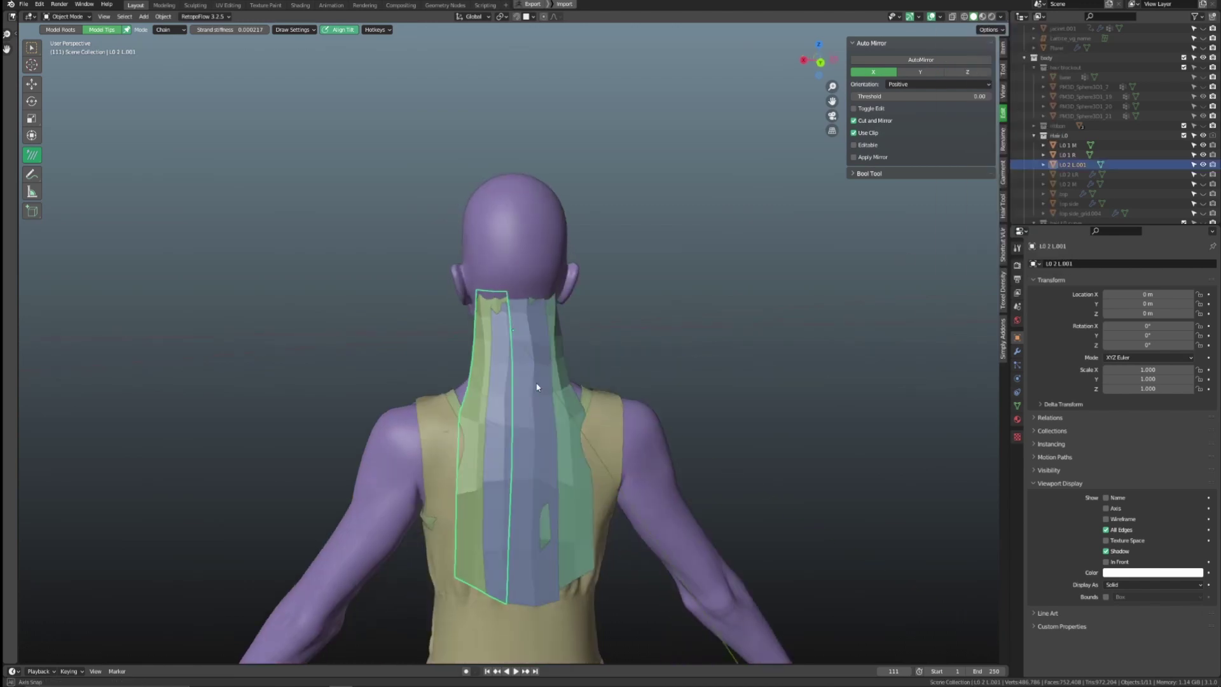
pyautogui.click(534, 380)
pyautogui.click(542, 378)
pyautogui.scroll(3, 570, 379)
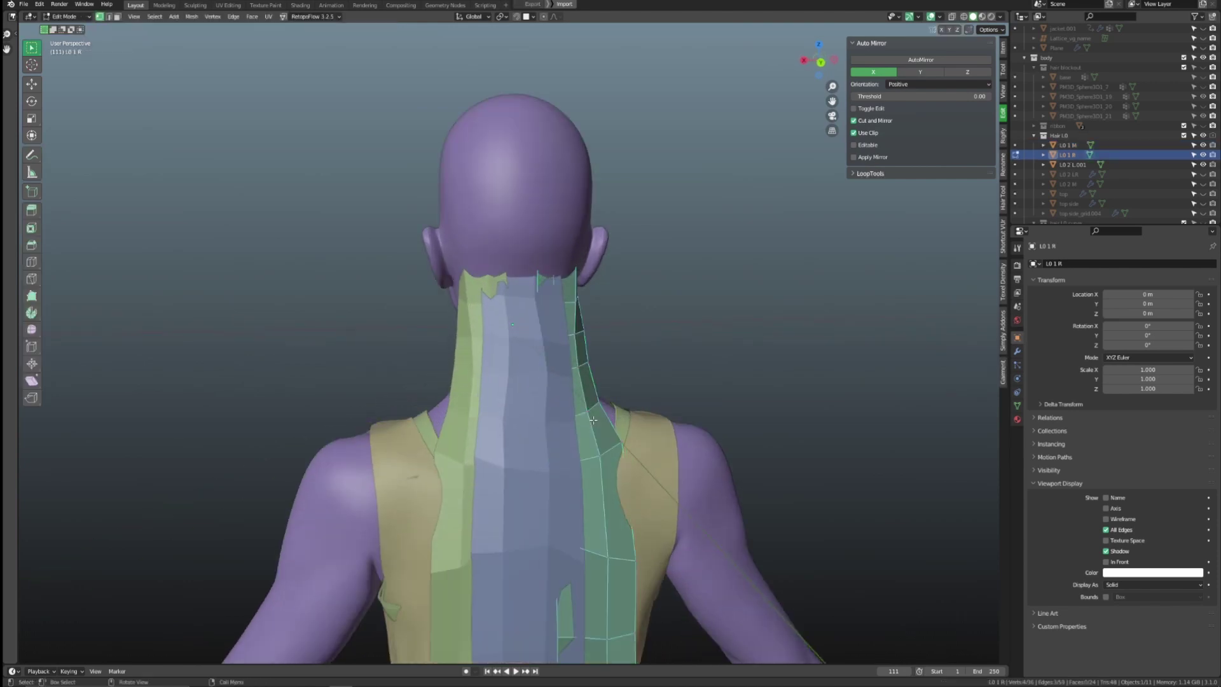
pyautogui.click(1016, 351)
pyautogui.keyDown('shift'); pyautogui.moveTo(871, 384); pyautogui.dragTo(886, 320, button='middle'); pyautogui.keyUp('shift')
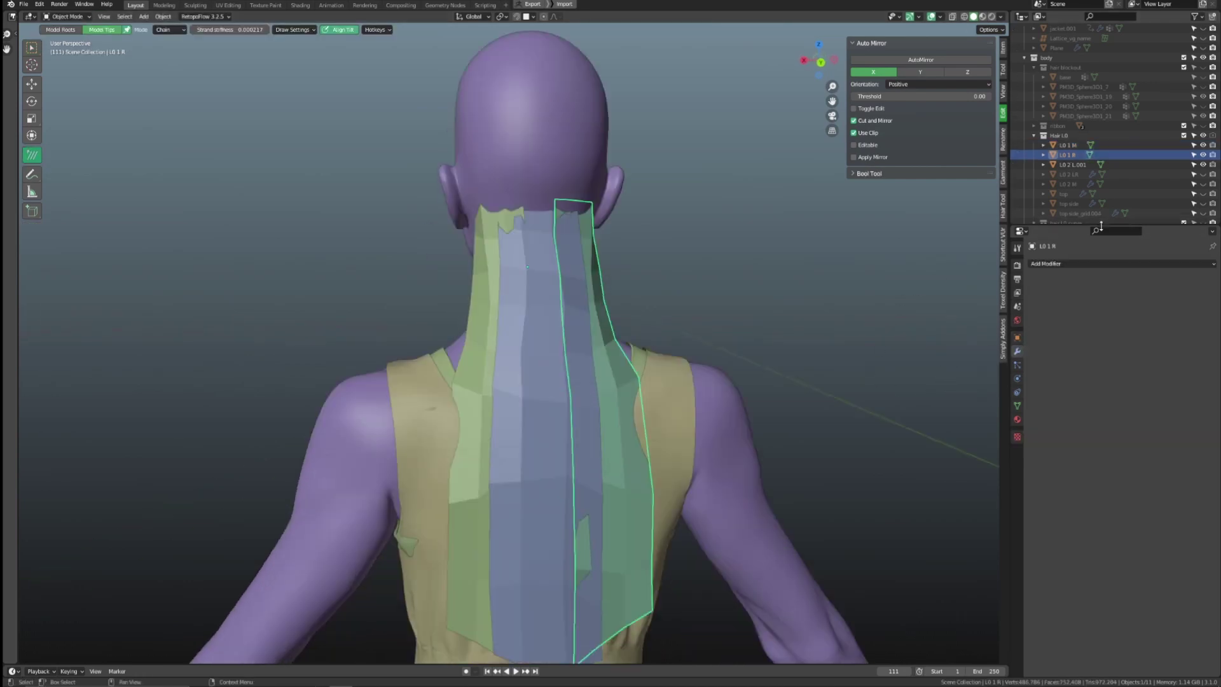
pyautogui.click(1112, 263)
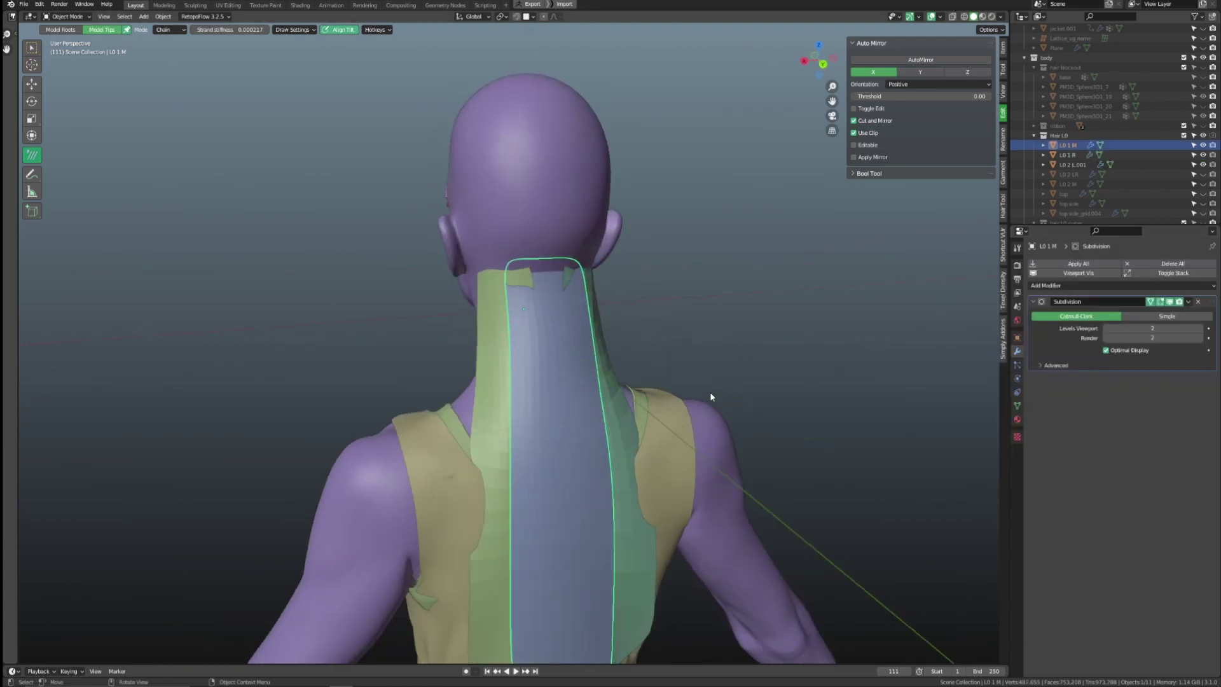
# Step: Isolate the middle hair strip and mark its upper edges as sharp in Edit Mode
pyautogui.press('KP_Divide')
pyautogui.press('Tab')
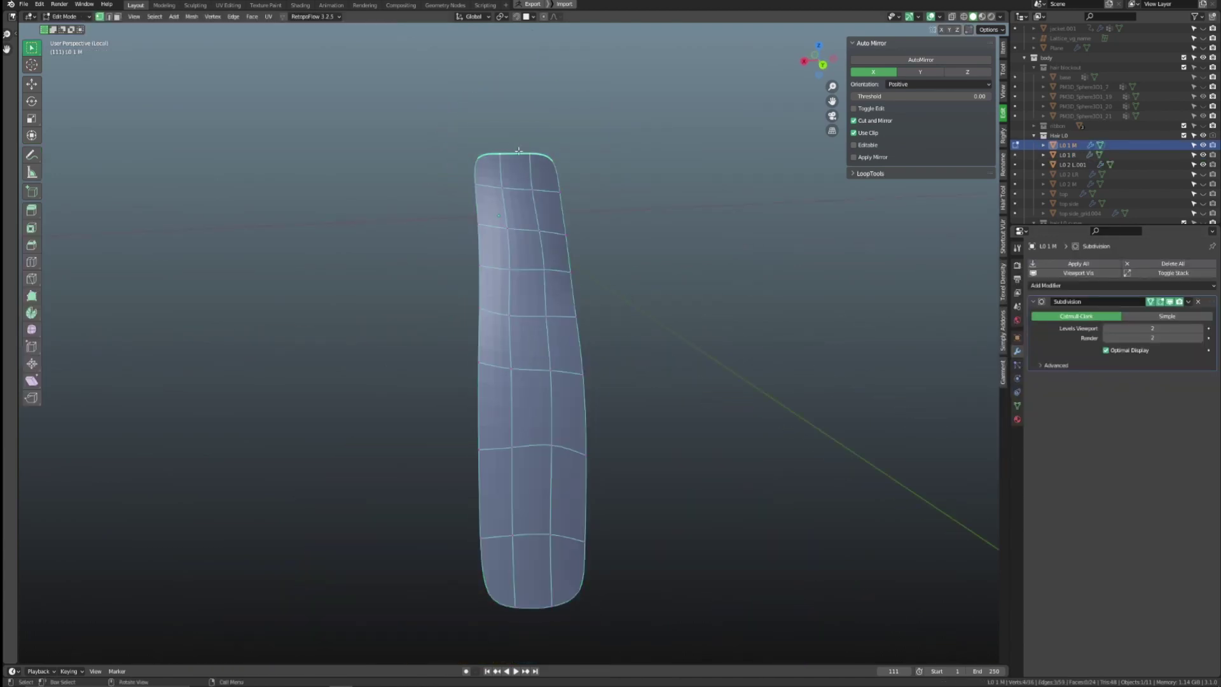
pyautogui.hotkey('ctrl', 'e')
pyautogui.click(526, 331)
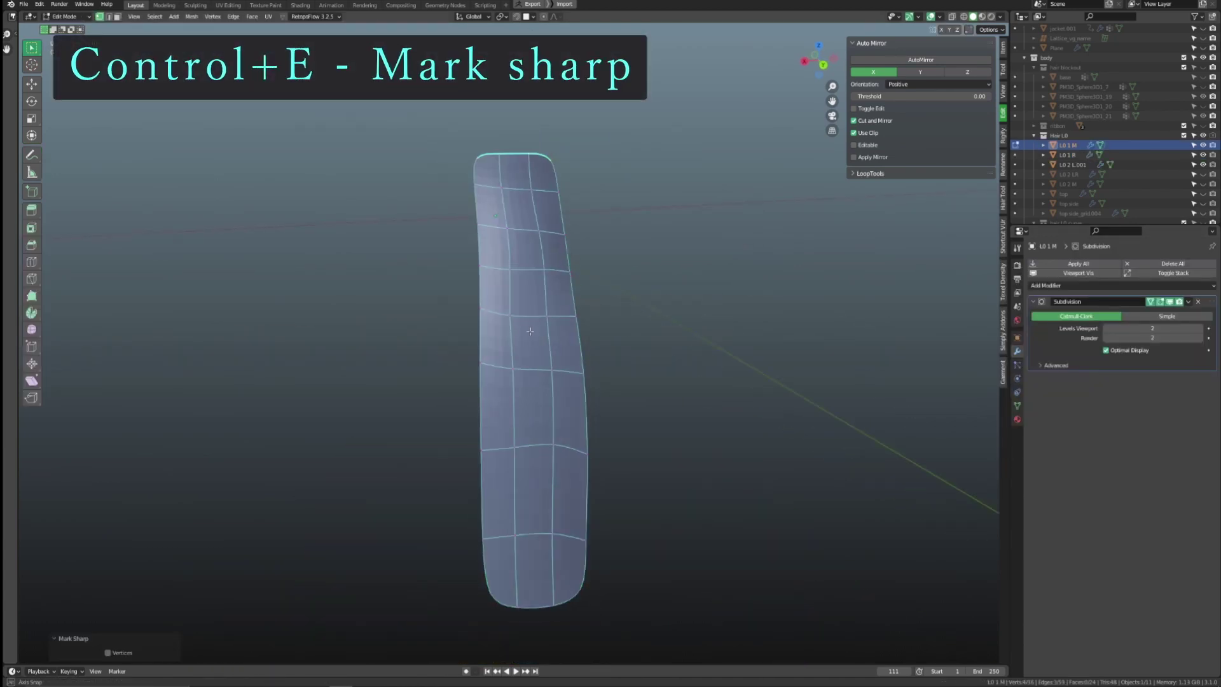
pyautogui.moveTo(527, 331); pyautogui.dragTo(544, 330, button='middle')
pyautogui.press('Tab')
# Step: Mark the upper edges of the right-hand hair strip, L0 1 R, as sharp in Edit Mode
pyautogui.keyDown('ctrl'); pyautogui.click(508, 220); pyautogui.keyUp('ctrl')
pyautogui.moveTo(510, 219)
pyautogui.mouseDown()
pyautogui.moveTo(560, 520)
pyautogui.moveTo(543, 565)
pyautogui.mouseUp()
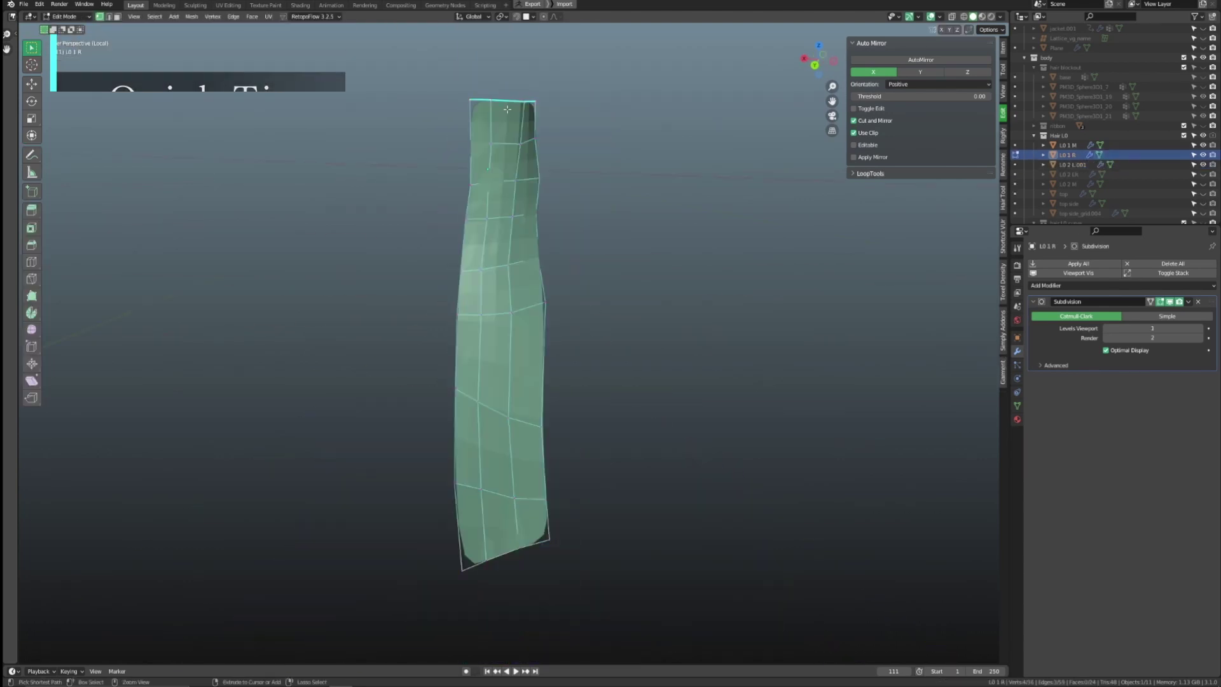
pyautogui.hotkey('ctrl', 'e')
pyautogui.click(496, 204)
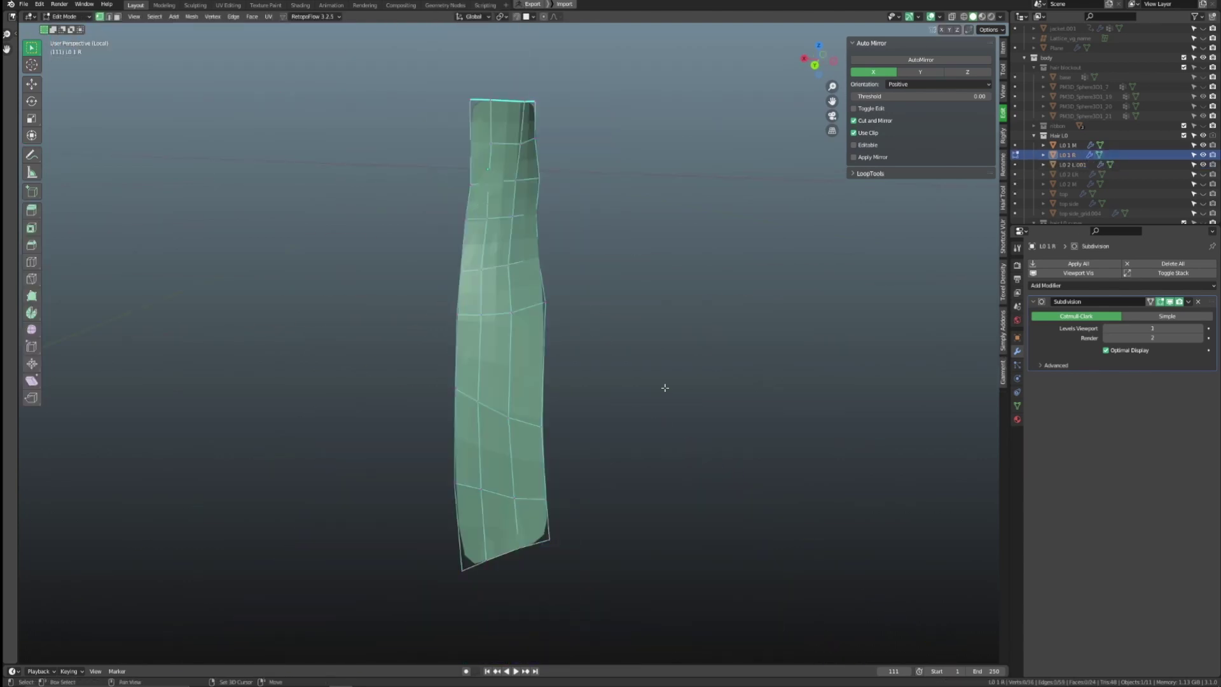
# Step: Open the context options of the Mark Sharp edge command
pyautogui.moveTo(632, 249); pyautogui.dragTo(525, 168, button='middle')
pyautogui.hotkey('ctrl', 'e')
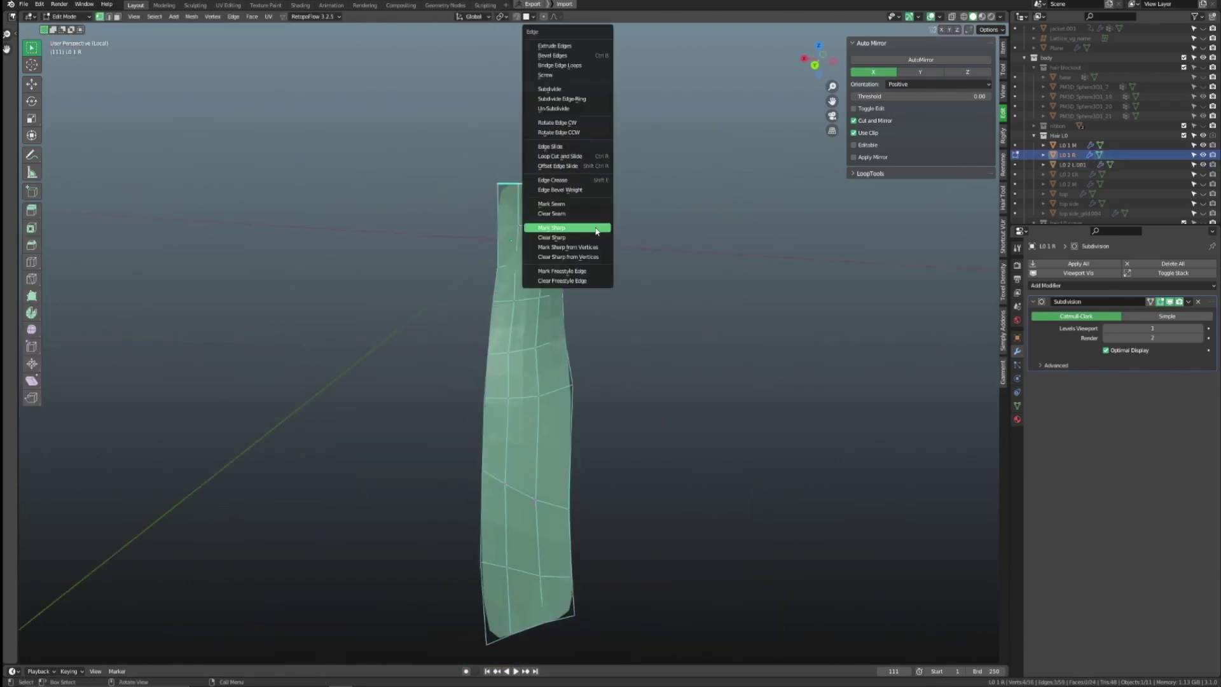
pyautogui.rightClick(577, 230)
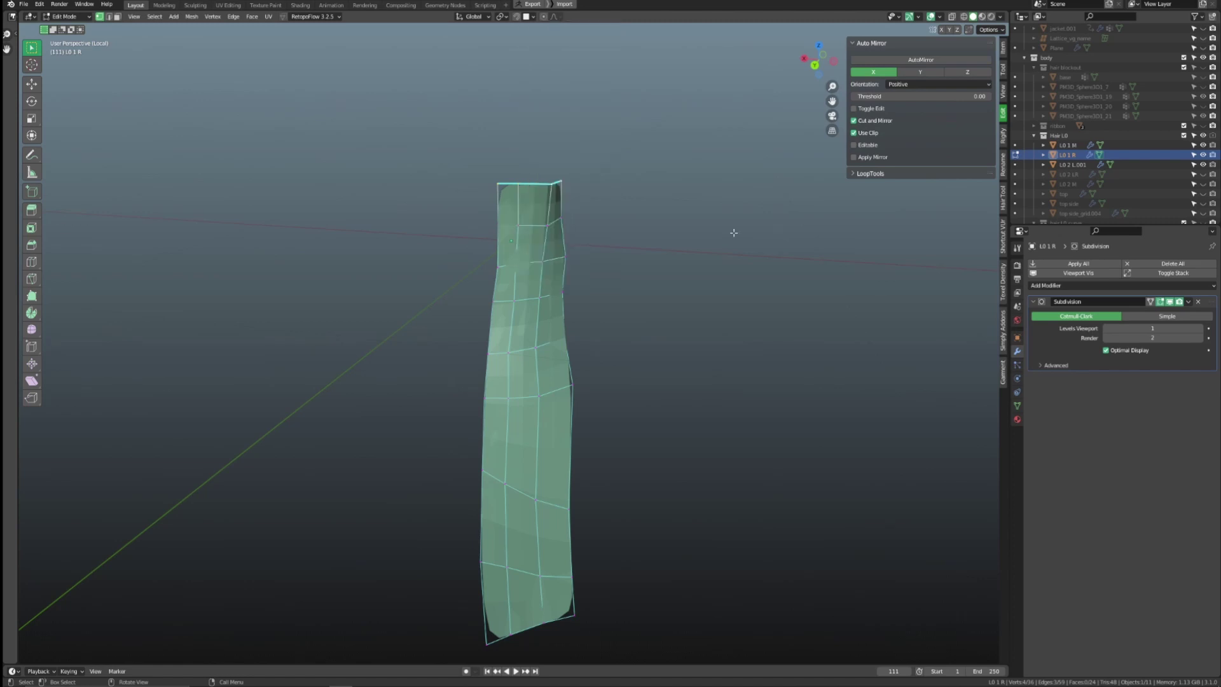
# Step: Add the Clear Sharp edge command to Quick Favorites
pyautogui.moveTo(736, 233); pyautogui.dragTo(654, 333, button='middle')
pyautogui.press('q')
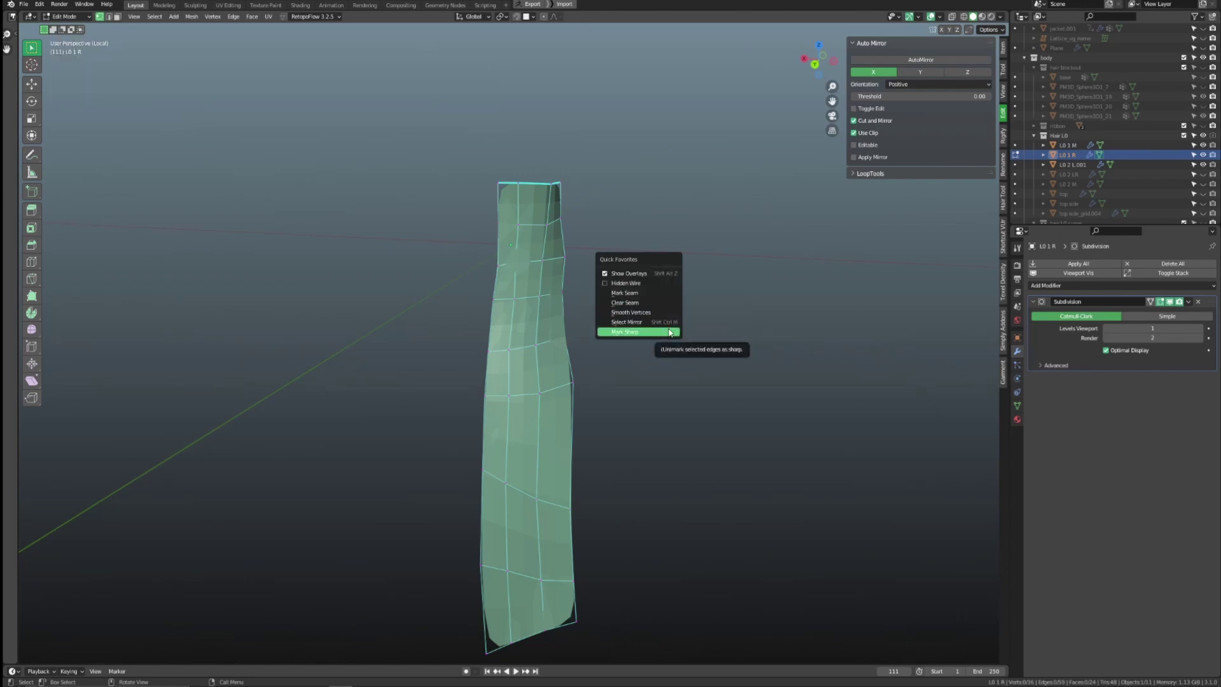
pyautogui.hotkey('ctrl', 'e')
pyautogui.rightClick(709, 301)
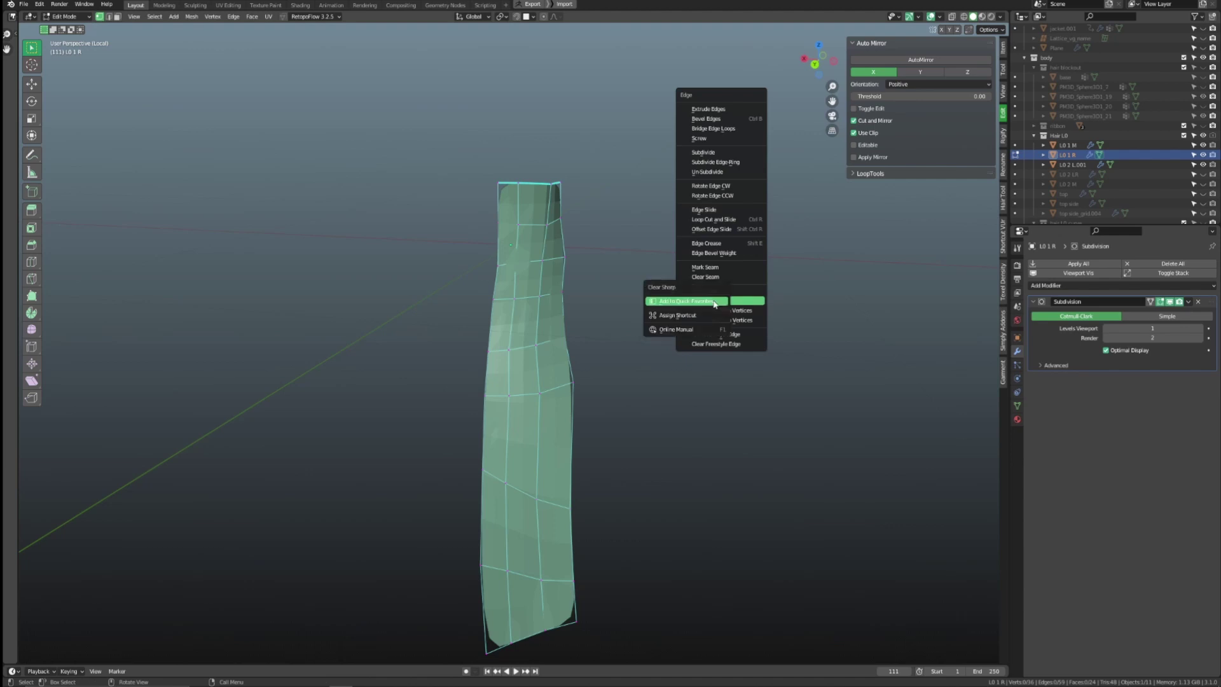
pyautogui.click(708, 300)
pyautogui.press('Escape')
# Step: Clear the sharp marks from the selected edges of the L0 1 R strip and leave Edit Mode
pyautogui.press('q')
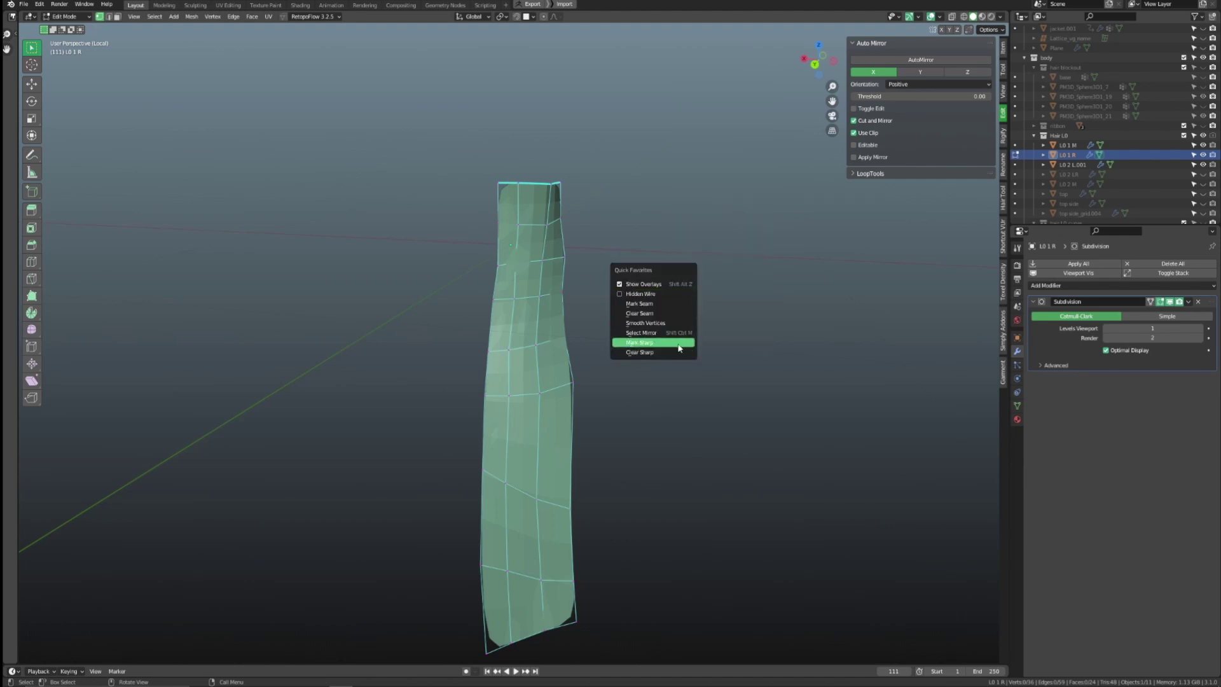
pyautogui.click(678, 352)
pyautogui.press('Tab')
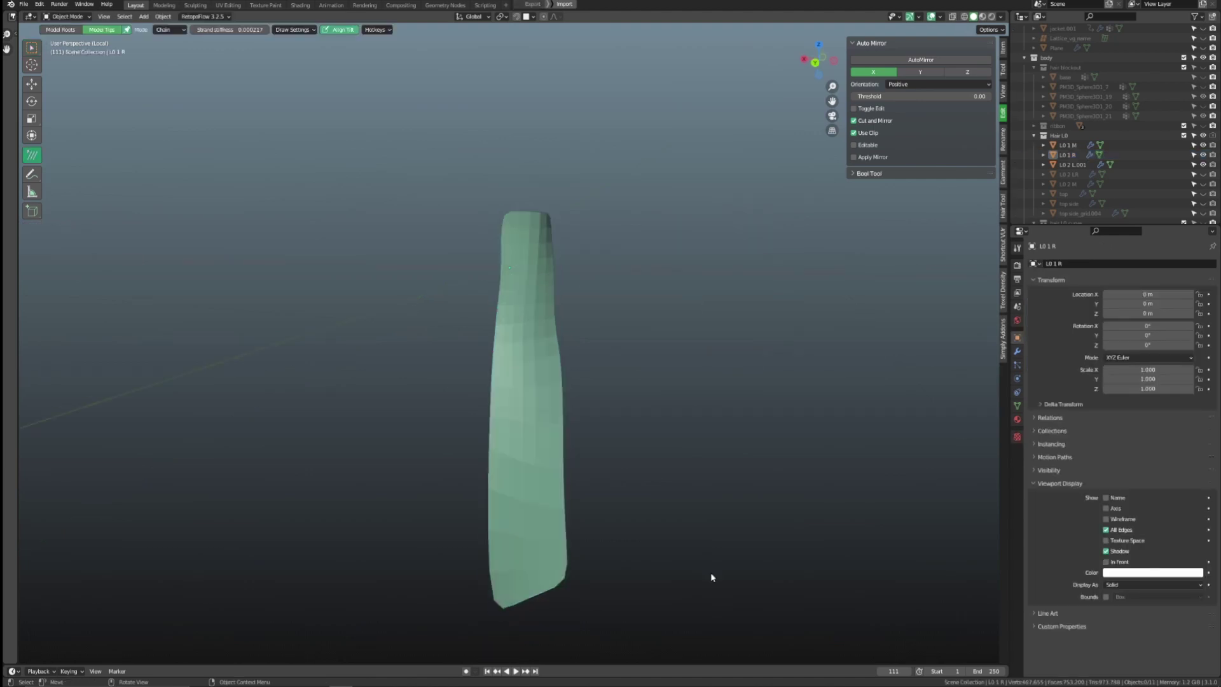
# Step: Generate hair curves from the grid surface of the L0 1 R strip and show them in material preview shading
pyautogui.click(566, 499)
pyautogui.hotkey('ctrl', 'shift', 'h')
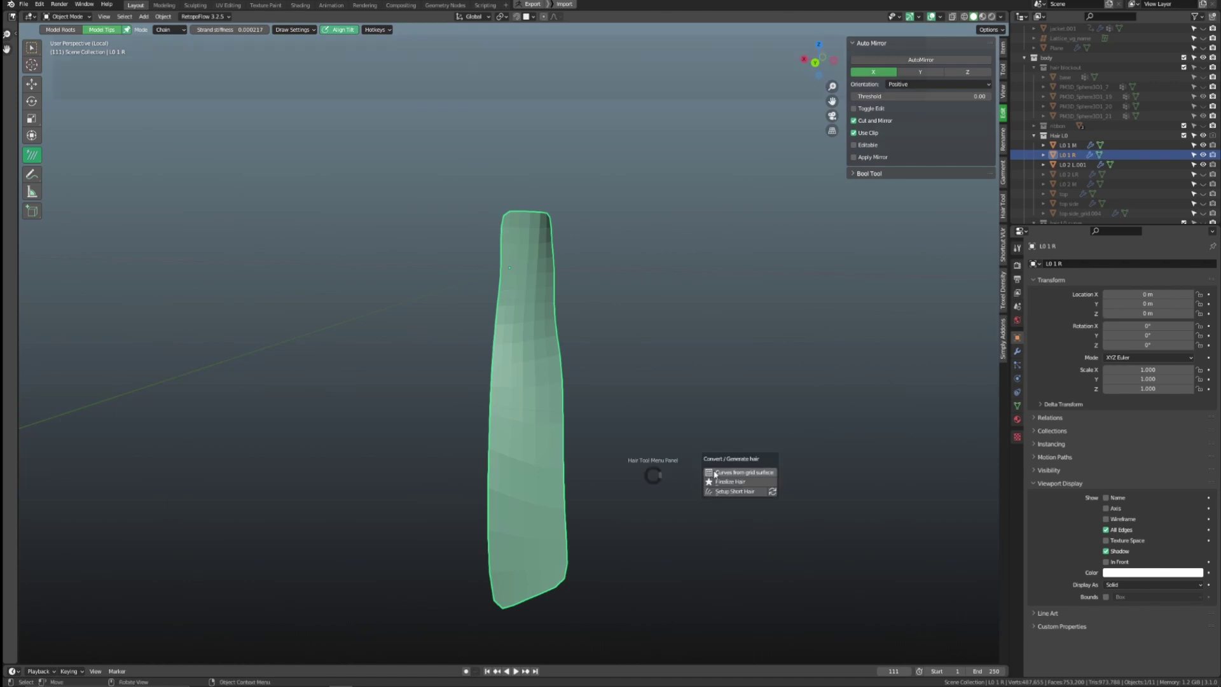
pyautogui.click(716, 469)
pyautogui.click(982, 17)
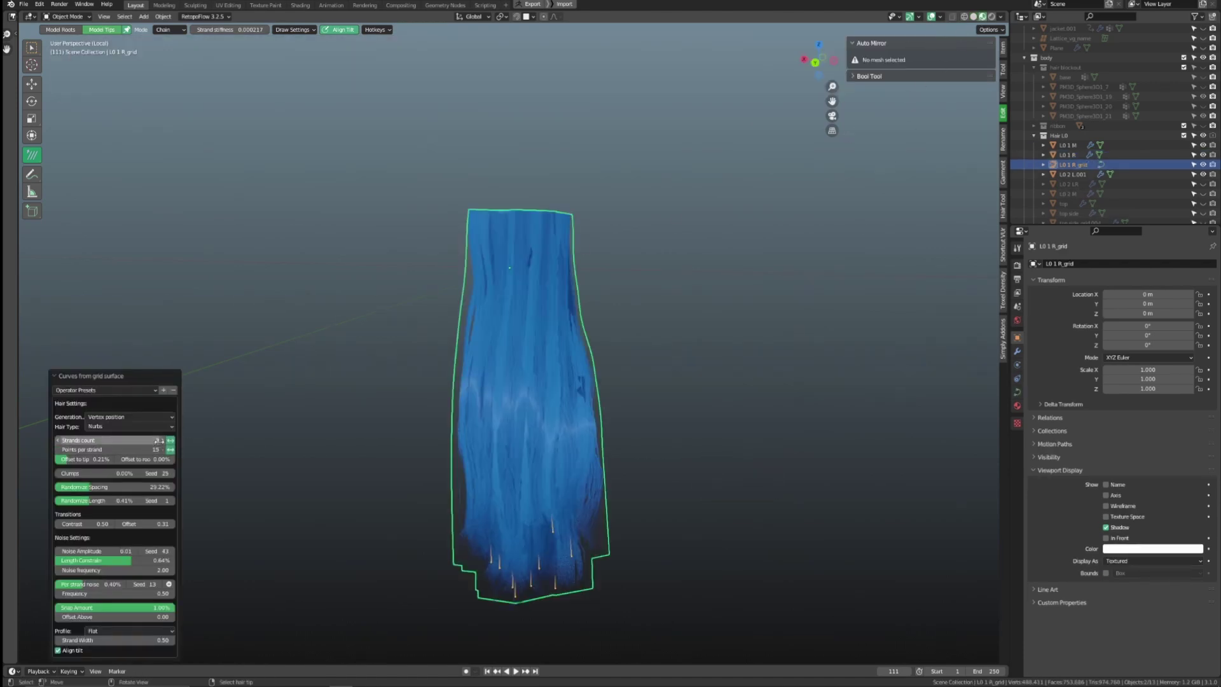
# Step: Set the strands count to 9, tune the spacing randomness and noise, and apply the Nora L0 operator preset
pyautogui.click(162, 440)
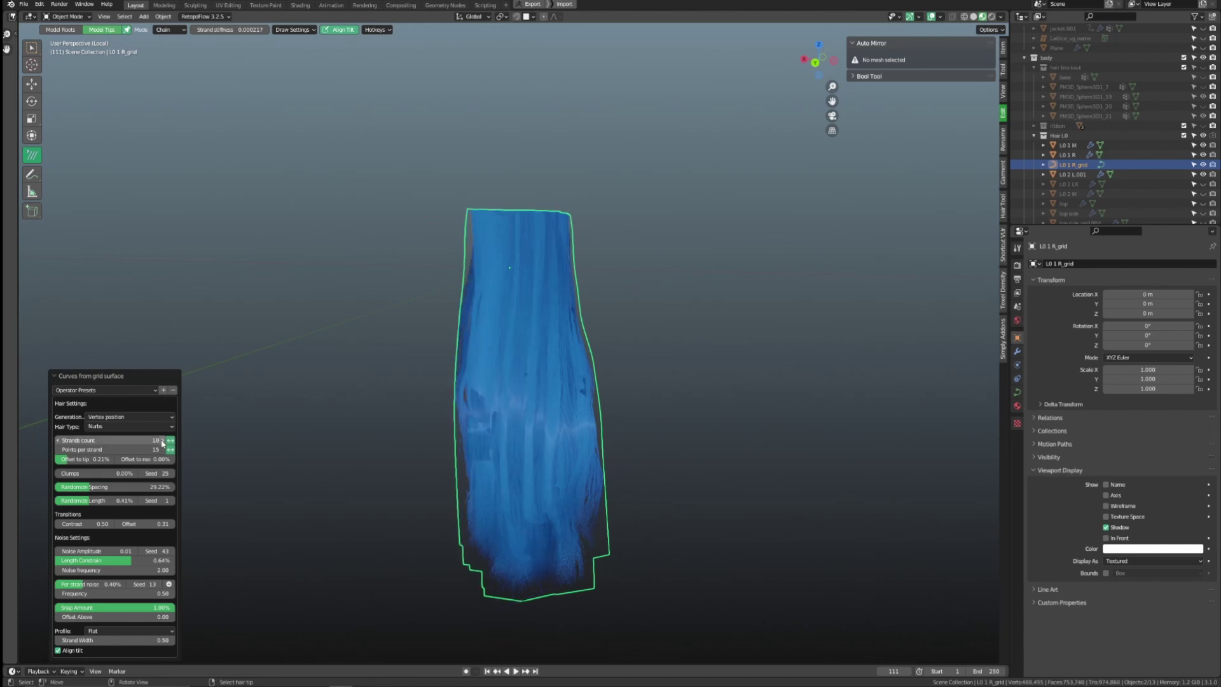
pyautogui.click(58, 440)
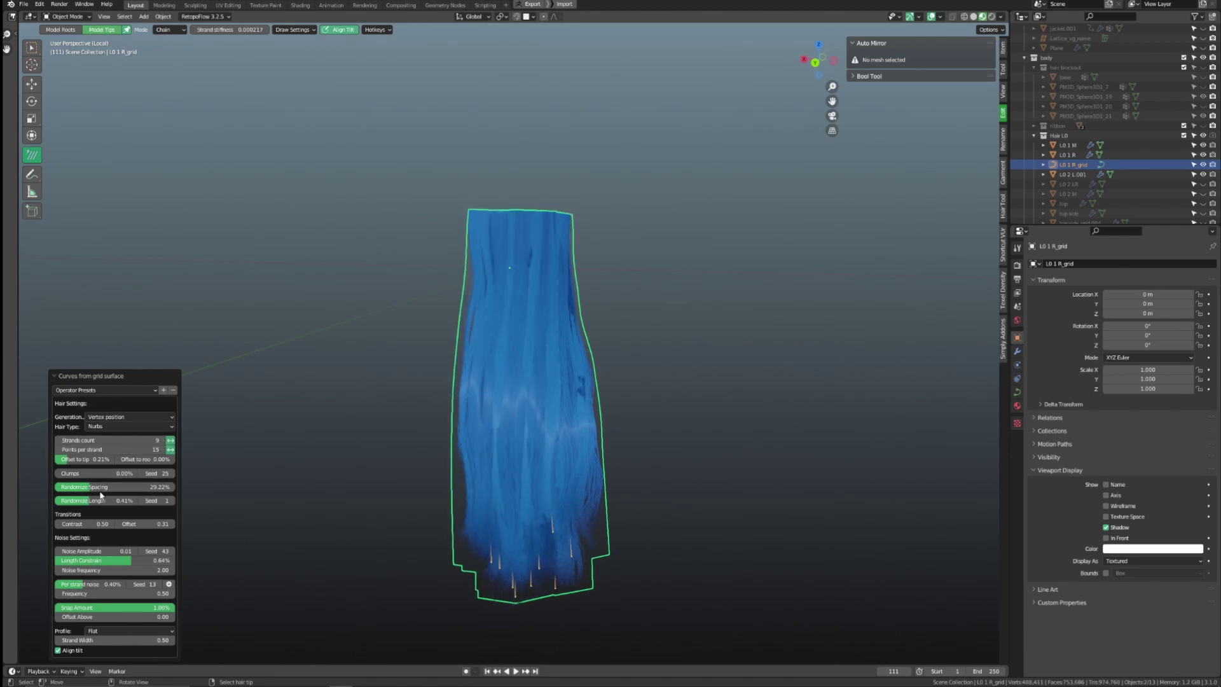
pyautogui.moveTo(86, 486); pyautogui.dragTo(112, 486)
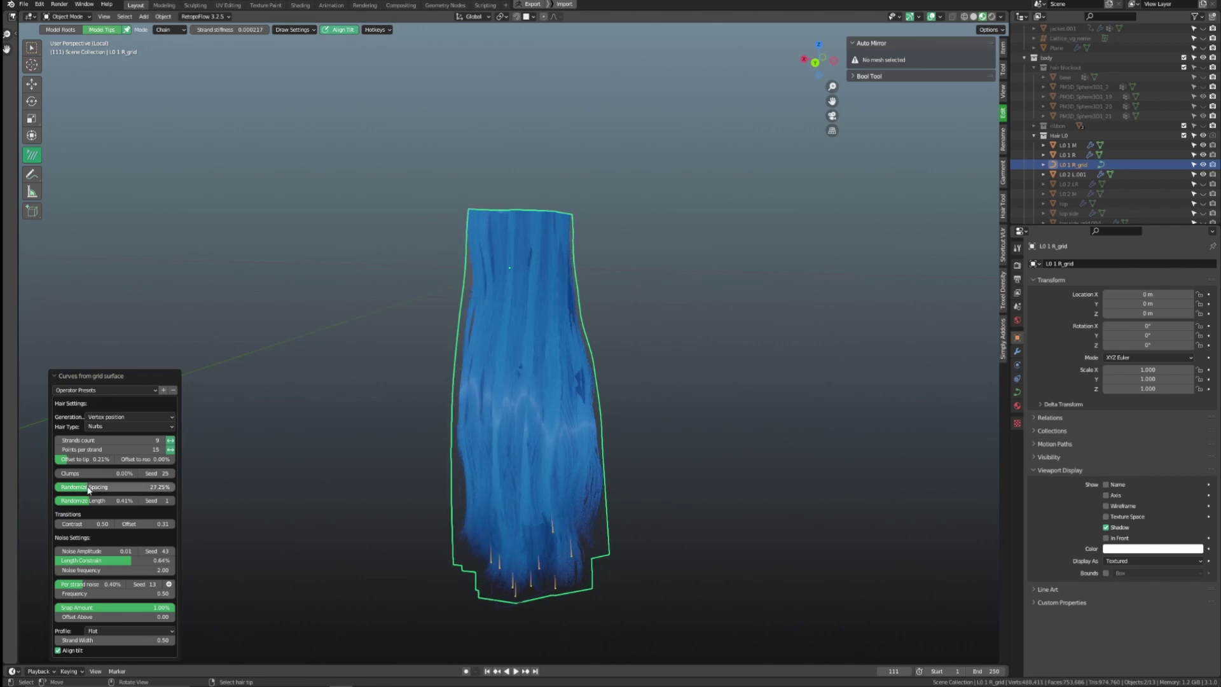
pyautogui.click(58, 552)
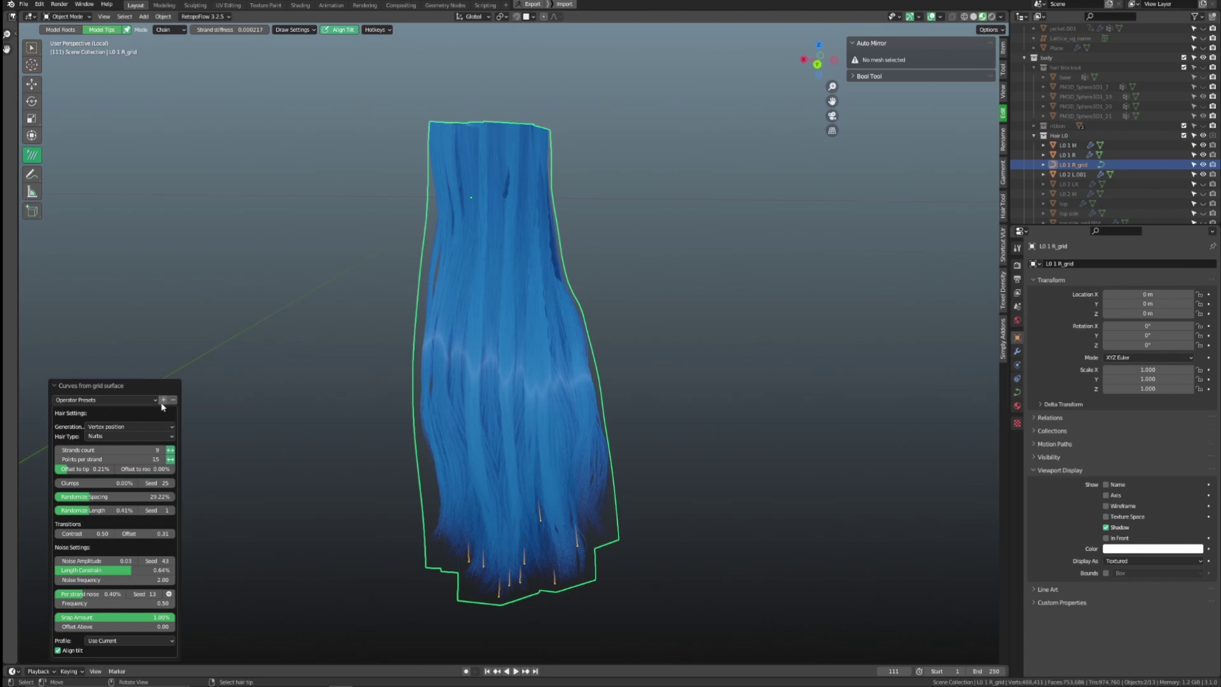
pyautogui.click(140, 400)
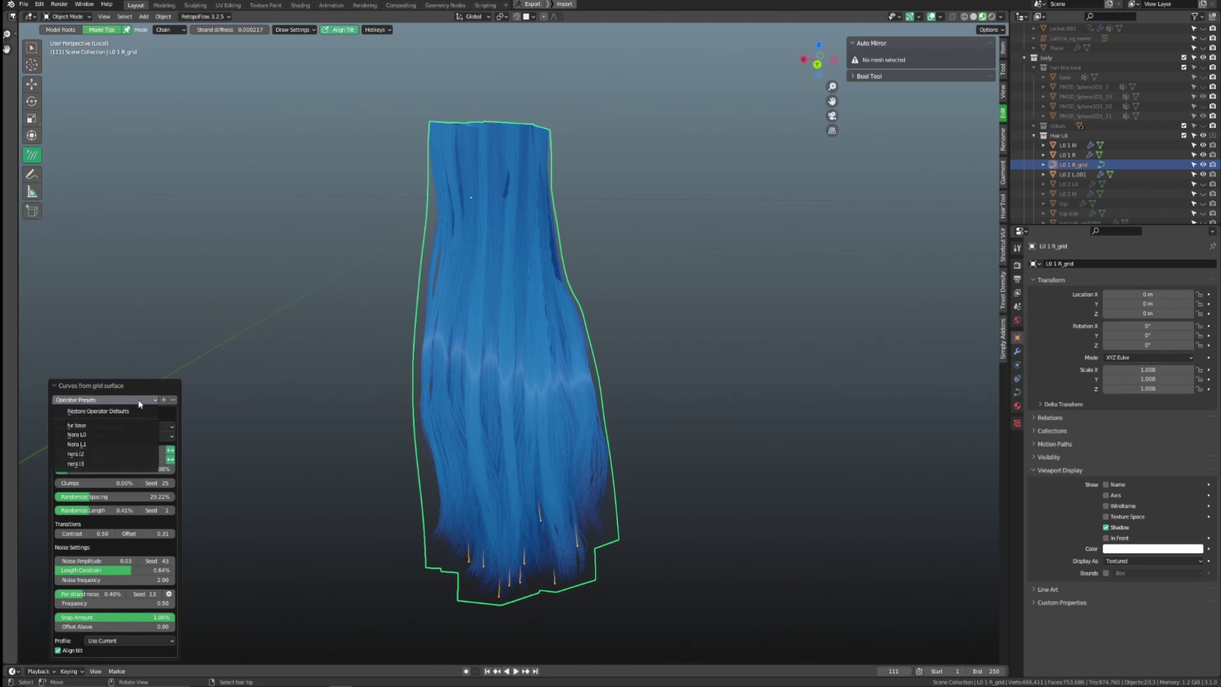
pyautogui.click(103, 434)
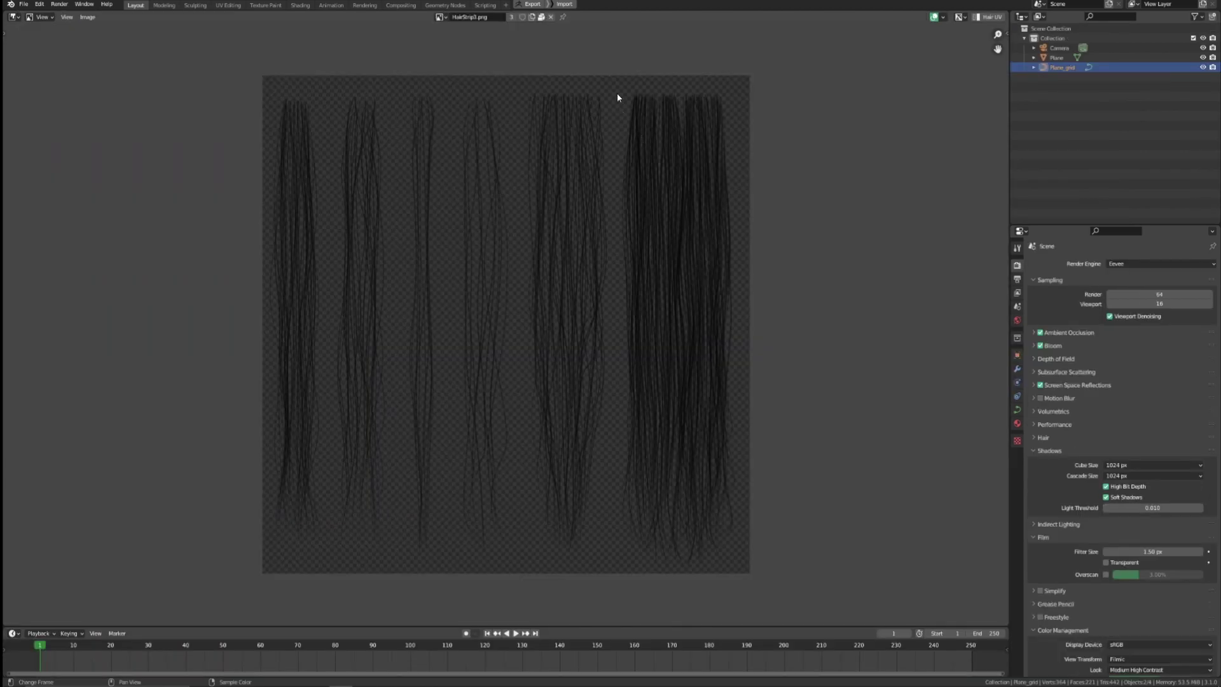
# Step: Draw and delete a trial hair UV box on the fifth strand group, and enlarge box ID 0 to enclose the whole densest group
pyautogui.click(991, 18)
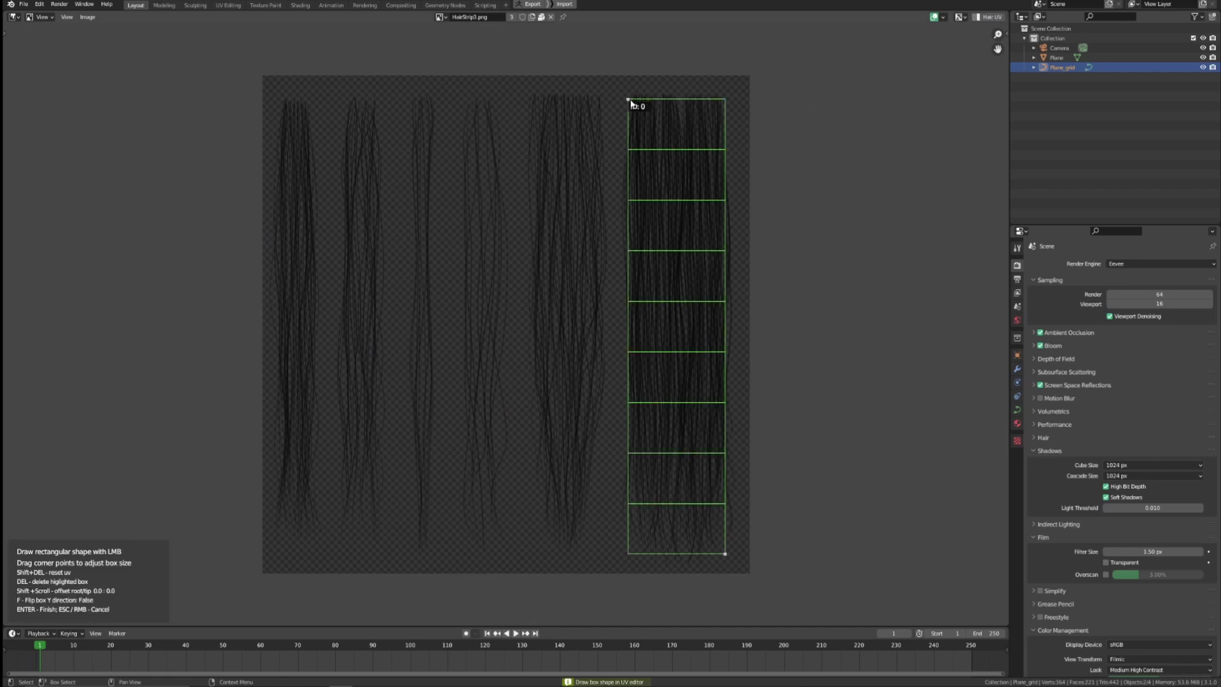
pyautogui.moveTo(647, 141); pyautogui.dragTo(585, 226)
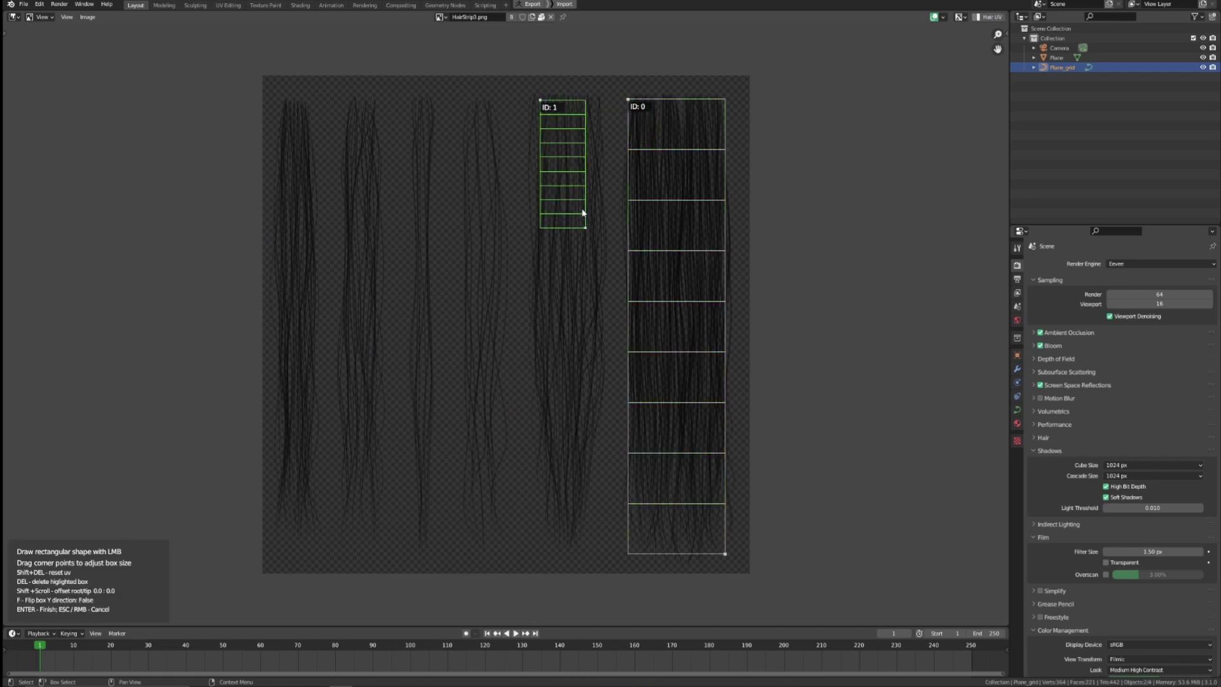
pyautogui.press('Delete')
pyautogui.moveTo(627, 99); pyautogui.dragTo(626, 93)
pyautogui.moveTo(724, 556); pyautogui.dragTo(736, 564)
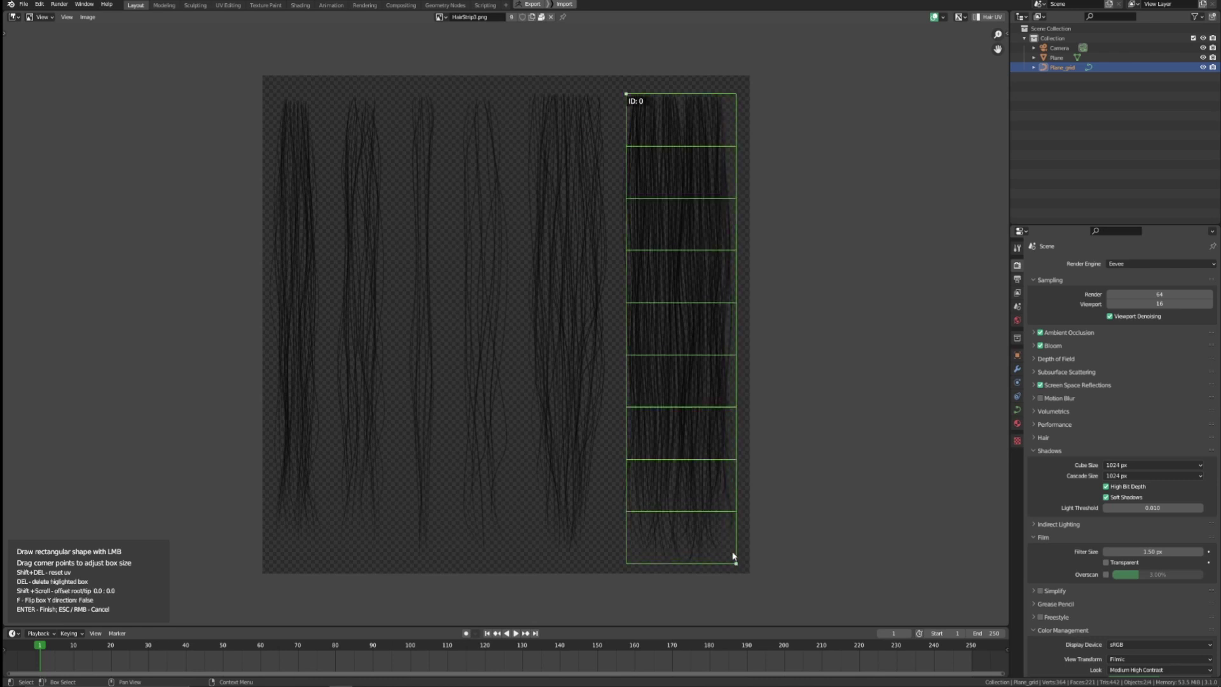
pyautogui.press('Return')
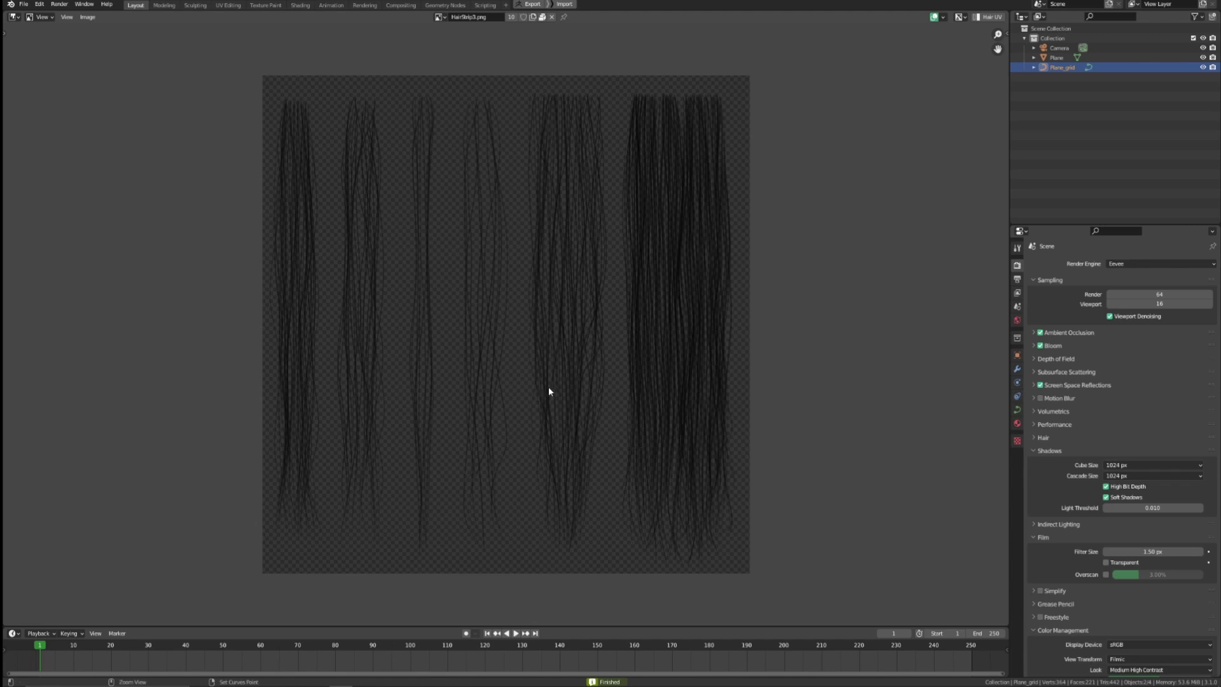
# Step: Generate hair curves from the grid surfaces of the middle strip L0 1 M and the neighbouring strip L0 2 L.001
pyautogui.click(14, 17)
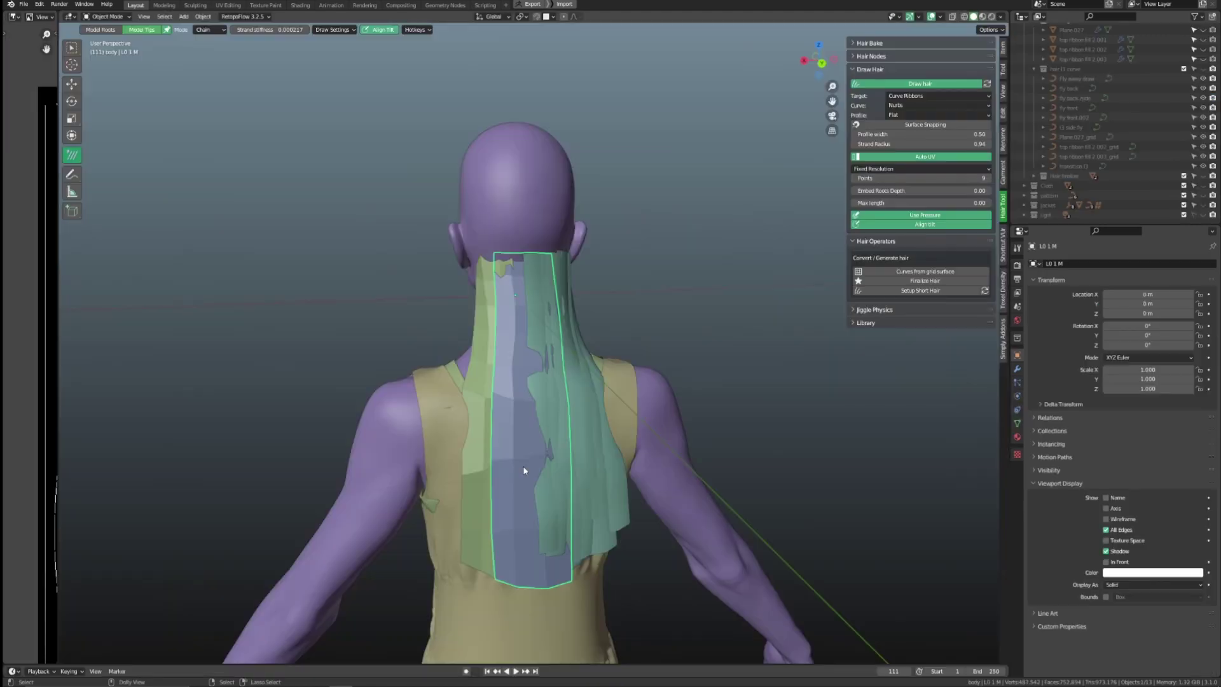
pyautogui.hotkey('ctrl', 'shift', 'h')
pyautogui.click(470, 493)
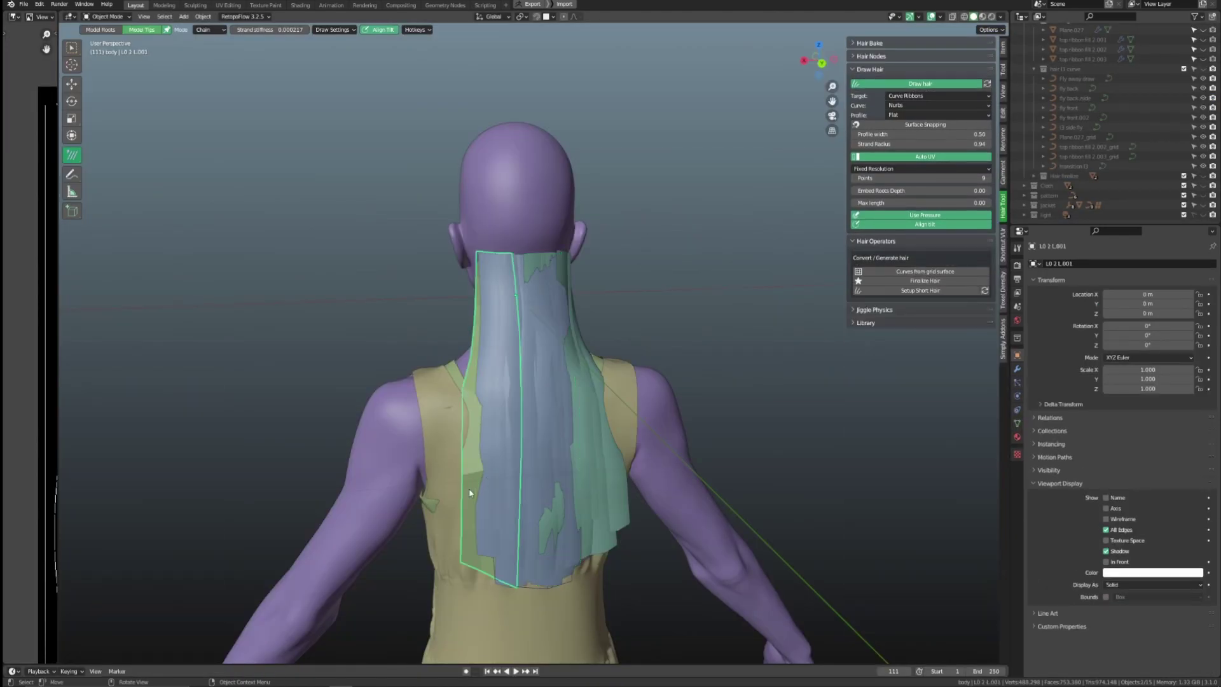
pyautogui.click(537, 486)
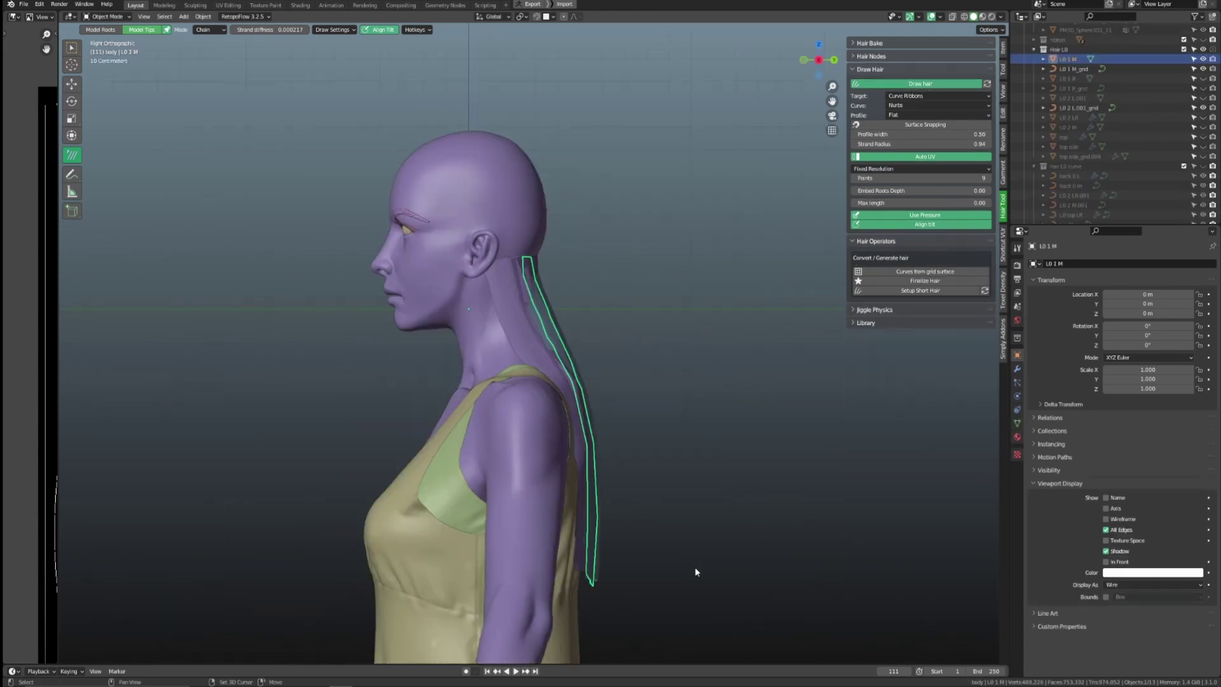
# Step: Duplicate the L0 1 M strip higher onto the back of the head and open the copy in Edit Mode
pyautogui.hotkey('shift', 'd')
pyautogui.click(702, 476)
pyautogui.moveTo(702, 475); pyautogui.dragTo(575, 490, button='middle')
pyautogui.press('Tab')
pyautogui.keyDown('shift'); pyautogui.moveTo(546, 182); pyautogui.dragTo(565, 232, button='middle'); pyautogui.keyUp('shift')
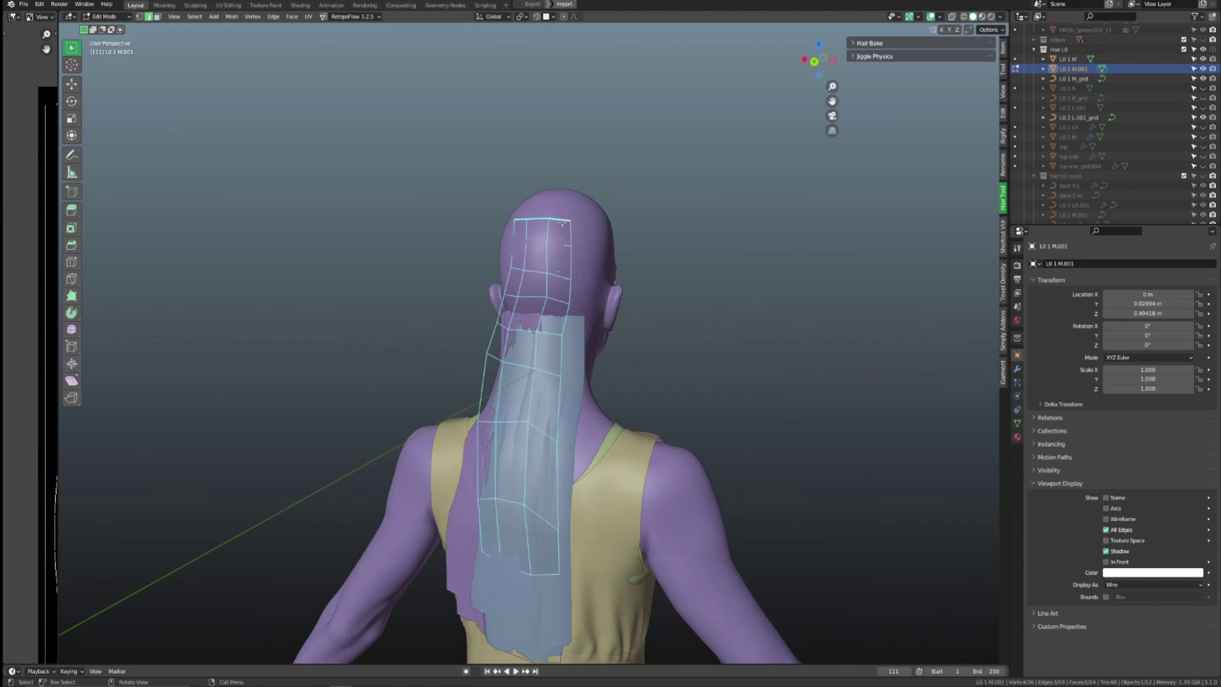
# Step: Rotate and move the edges of the duplicated middle strip so it follows the back of the head, and leave Edit Mode
pyautogui.press('KP_3')
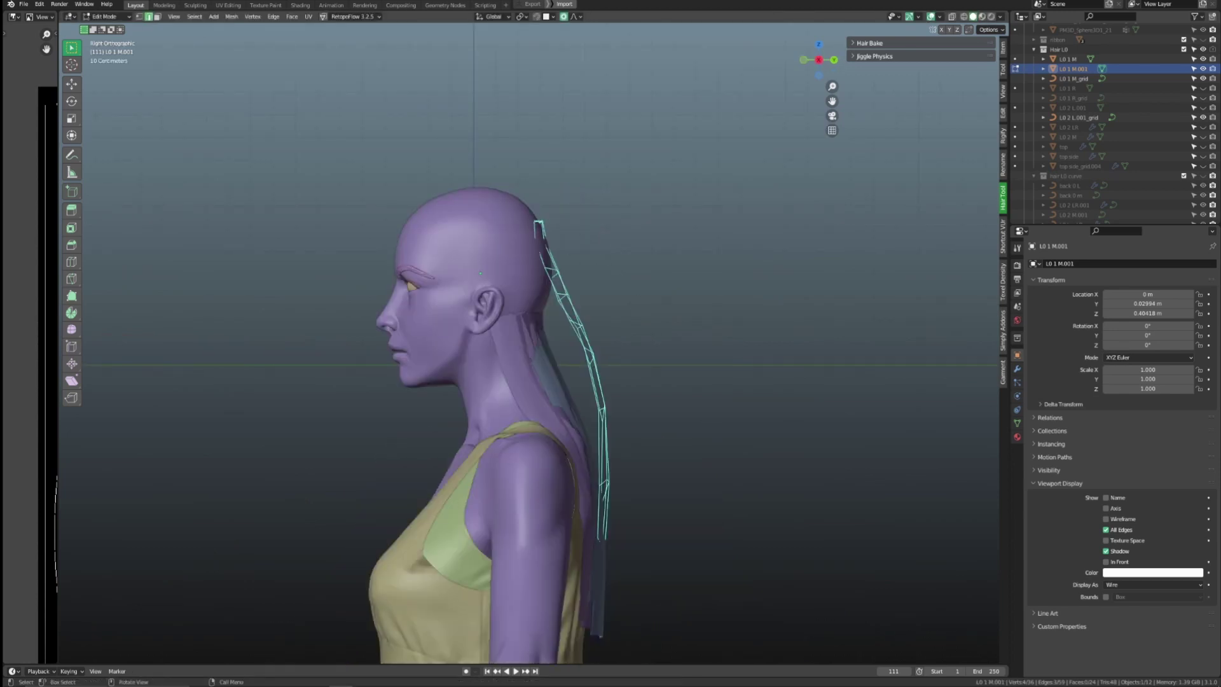
pyautogui.press('r')
pyautogui.click(657, 224)
pyautogui.press('g')
pyautogui.click(589, 223)
pyautogui.moveTo(589, 239); pyautogui.dragTo(544, 251, button='middle')
pyautogui.press('g')
pyautogui.click(518, 255)
pyautogui.keyDown('shift'); pyautogui.moveTo(631, 417); pyautogui.dragTo(673, 289, button='middle'); pyautogui.keyUp('shift')
pyautogui.press('Tab')
# Step: Show the L0 1 R strip and duplicate it higher on the back of the head
pyautogui.click(1176, 87)
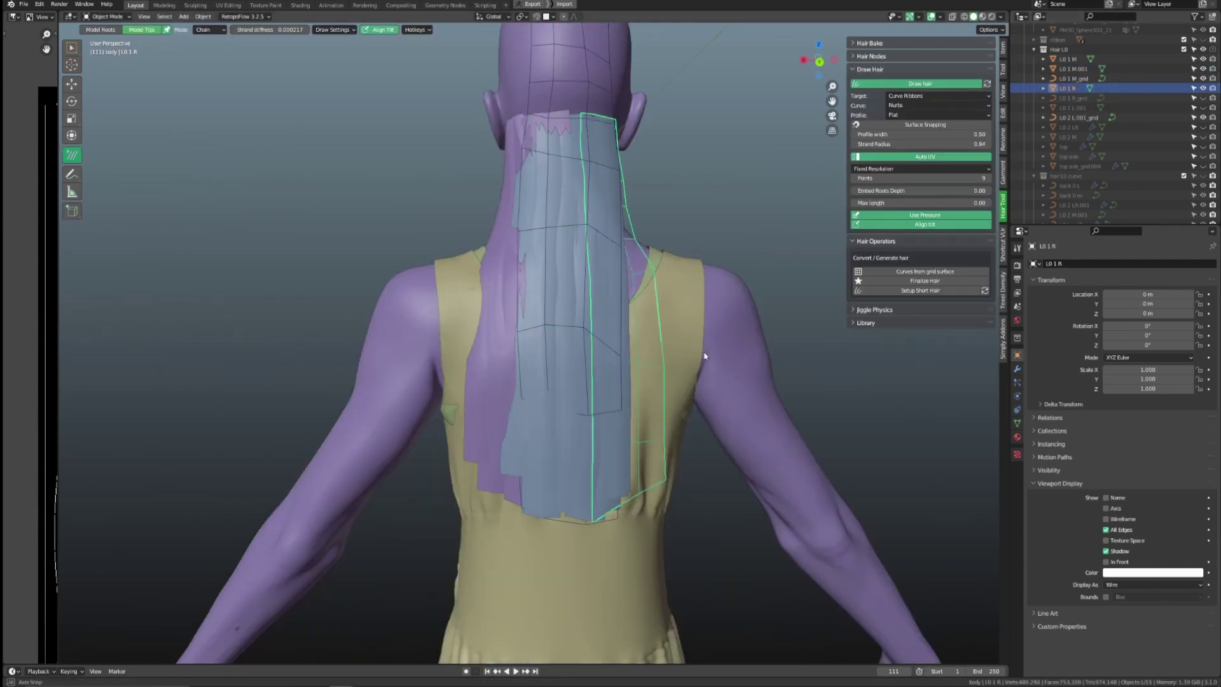
pyautogui.press('KP_3')
pyautogui.hotkey('shift', 'd')
pyautogui.click(665, 269)
pyautogui.moveTo(702, 315); pyautogui.dragTo(572, 349, button='middle')
pyautogui.keyDown('shift'); pyautogui.moveTo(662, 267); pyautogui.dragTo(689, 370, button='middle'); pyautogui.keyUp('shift')
# Step: Move and rotate an edge loop of the duplicated L0 1 R strip to fit it around the head
pyautogui.press('Tab')
pyautogui.keyDown('alt'); pyautogui.click(579, 168); pyautogui.keyUp('alt')
pyautogui.moveTo(579, 169); pyautogui.dragTo(439, 191, button='middle')
pyautogui.press('g')
pyautogui.click(632, 299)
pyautogui.press('r')
pyautogui.click(670, 277)
pyautogui.press('g')
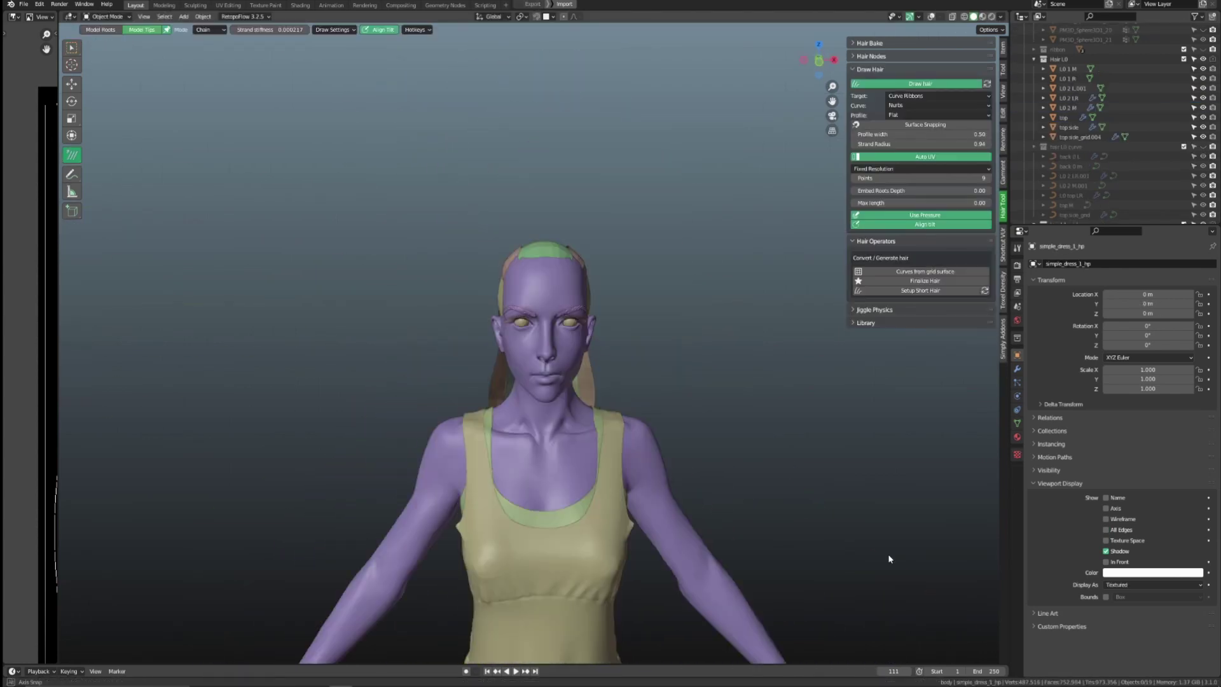
# Step: Examine the guide strips and the finished base-layer hair curves from all sides of the character
pyautogui.moveTo(889, 558); pyautogui.dragTo(445, 547, button='middle')
pyautogui.moveTo(715, 512); pyautogui.dragTo(530, 514, button='middle')
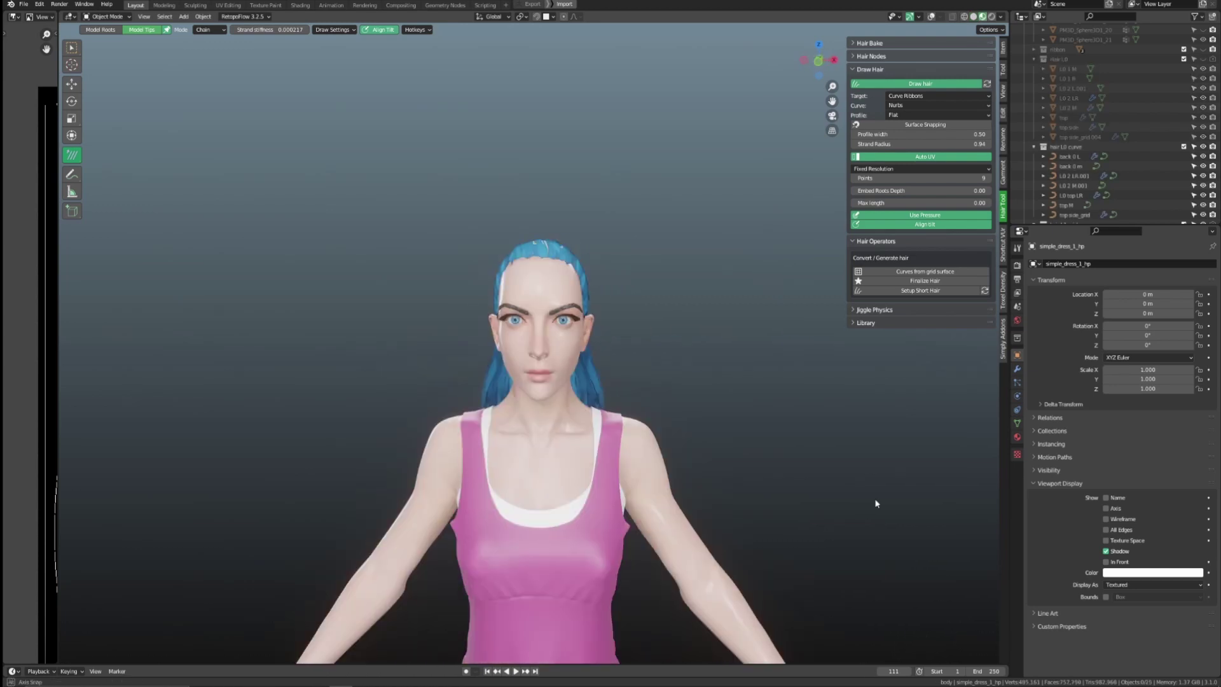
pyautogui.moveTo(875, 498); pyautogui.dragTo(680, 496, button='middle')
pyautogui.moveTo(791, 475); pyautogui.dragTo(714, 441, button='middle')
pyautogui.scroll(6, 664, 467)
pyautogui.moveTo(820, 498); pyautogui.dragTo(800, 566, button='middle')
pyautogui.scroll(-8, 835, 509)
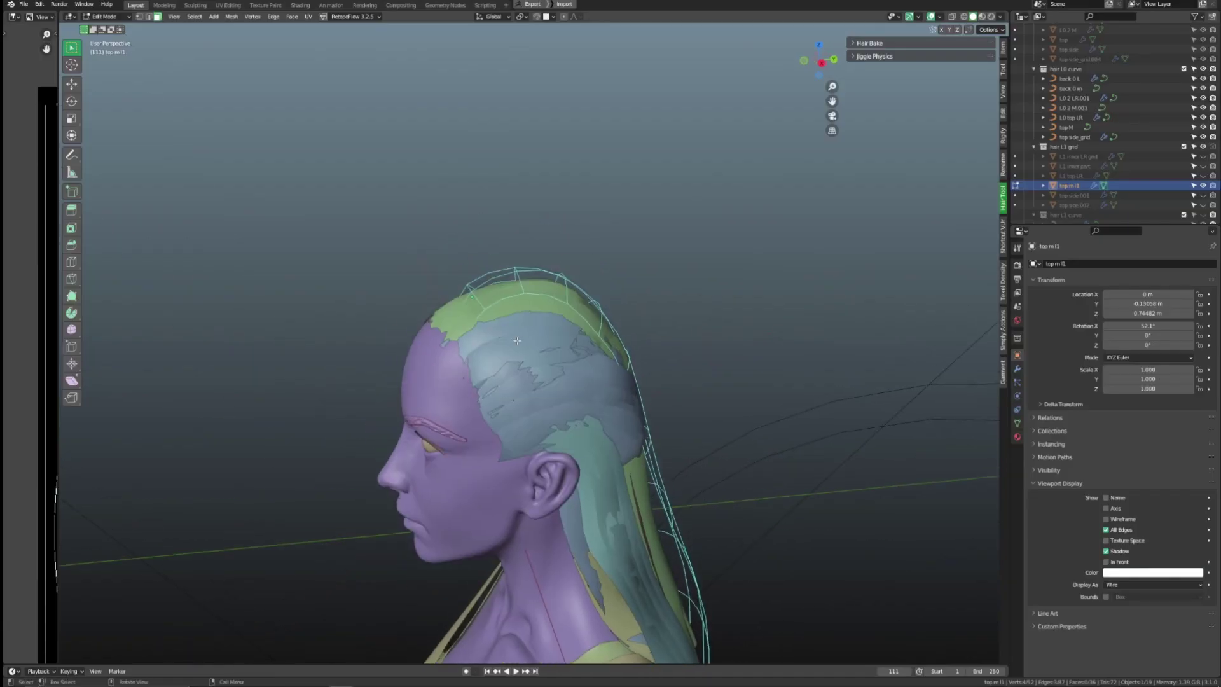
# Step: Move the front edge of the top m l1 strip forward toward the hairline along the Y axis
pyautogui.scroll(3, 516, 340)
pyautogui.hotkey('alt', 'z')
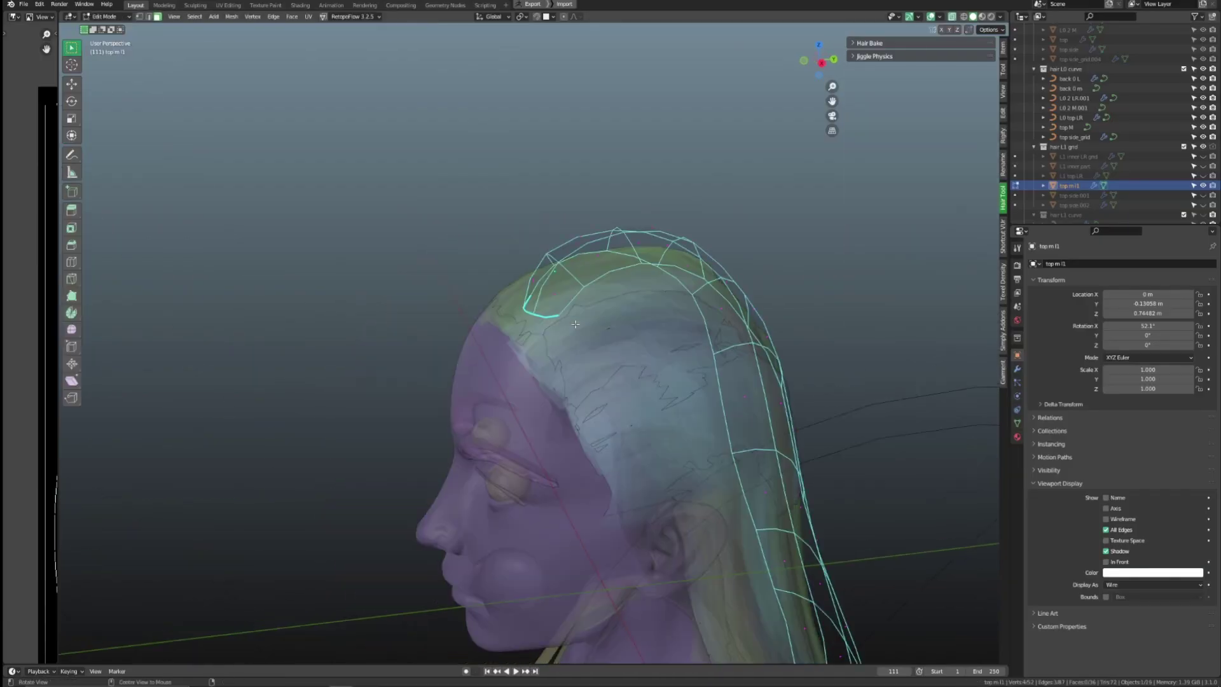
pyautogui.hotkey('alt', 'z')
pyautogui.press('g')
pyautogui.press('y')
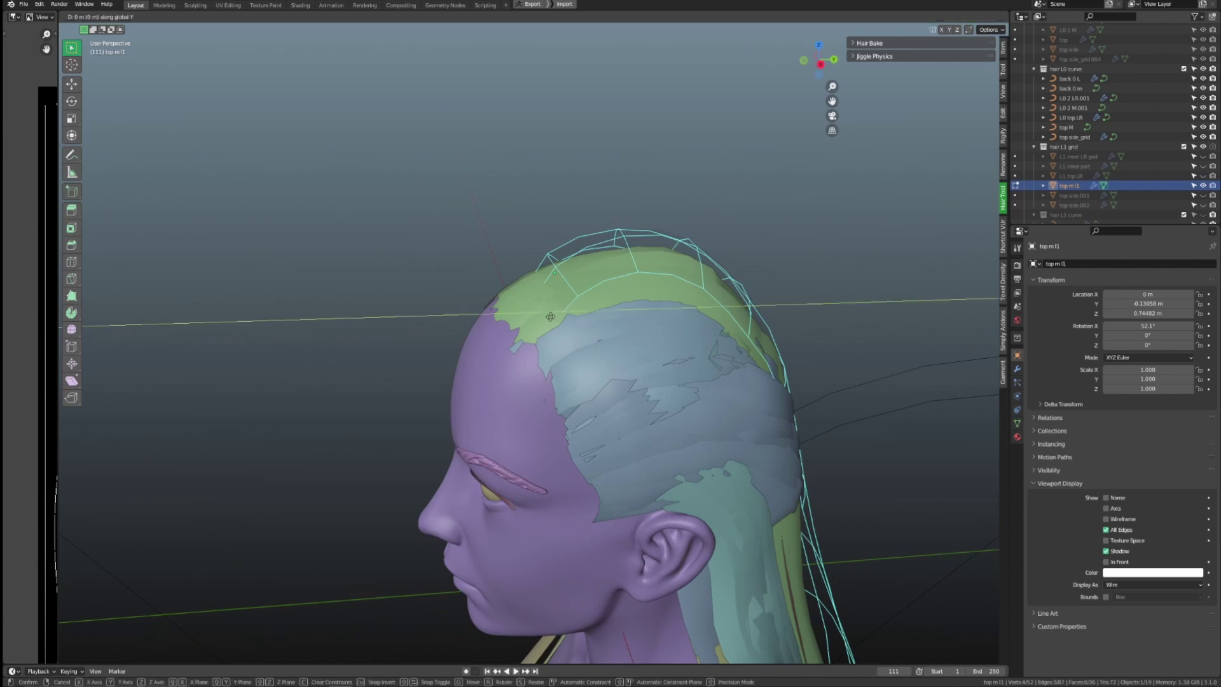
pyautogui.click(435, 331)
# Step: Reposition three edge loops of the top m l1 strip over the crown, moving the first two along the Y axis
pyautogui.moveTo(435, 331); pyautogui.dragTo(690, 280, button='middle')
pyautogui.keyDown('alt'); pyautogui.click(596, 221); pyautogui.keyUp('alt')
pyautogui.press('g')
pyautogui.press('y')
pyautogui.click(602, 286)
pyautogui.keyDown('alt'); pyautogui.click(665, 232); pyautogui.keyUp('alt')
pyautogui.press('g')
pyautogui.press('y')
pyautogui.click(678, 239)
pyautogui.keyDown('alt'); pyautogui.click(717, 286); pyautogui.keyUp('alt')
pyautogui.press('g')
pyautogui.click(728, 311)
# Step: Move two edge loops of the top m l1 strip behind the neck and back to smooth its profile, and finish editing
pyautogui.keyDown('shift'); pyautogui.moveTo(728, 318); pyautogui.dragTo(602, 231, button='middle'); pyautogui.keyUp('shift')
pyautogui.scroll(-4, 602, 231)
pyautogui.keyDown('shift'); pyautogui.moveTo(627, 346); pyautogui.dragTo(627, 264, button='middle'); pyautogui.keyUp('shift')
pyautogui.scroll(2, 627, 298)
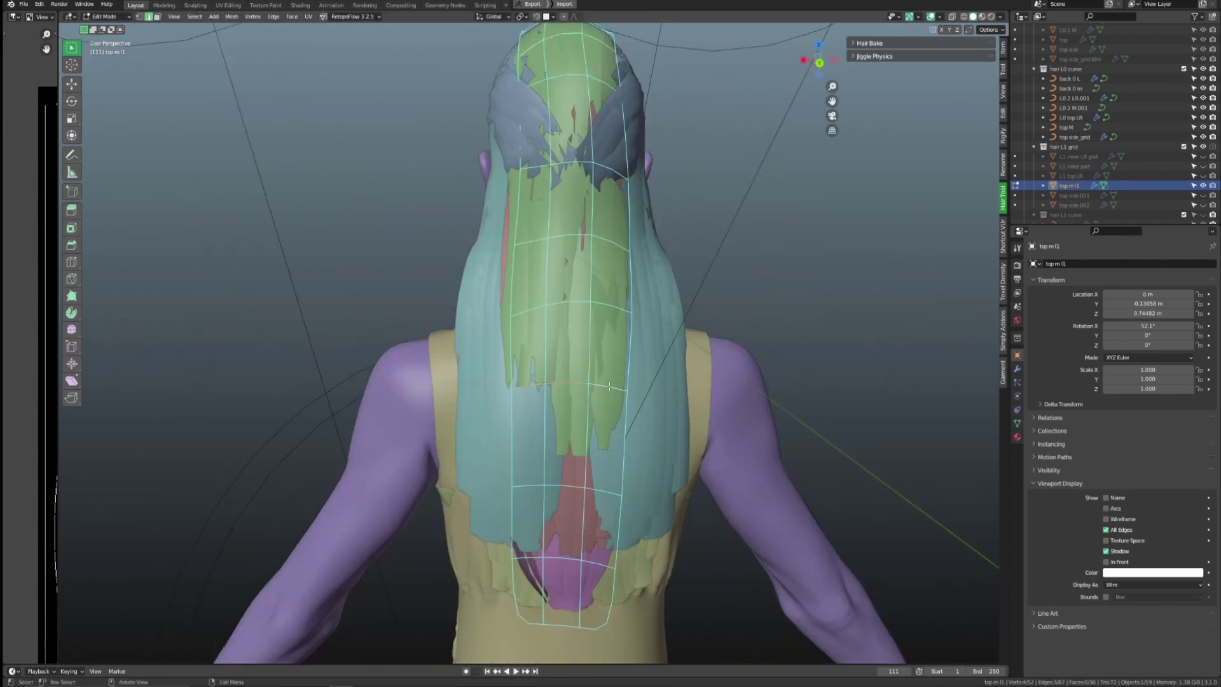
pyautogui.moveTo(648, 398); pyautogui.dragTo(509, 380, button='middle')
pyautogui.press('g')
pyautogui.click(495, 351)
pyautogui.press('g')
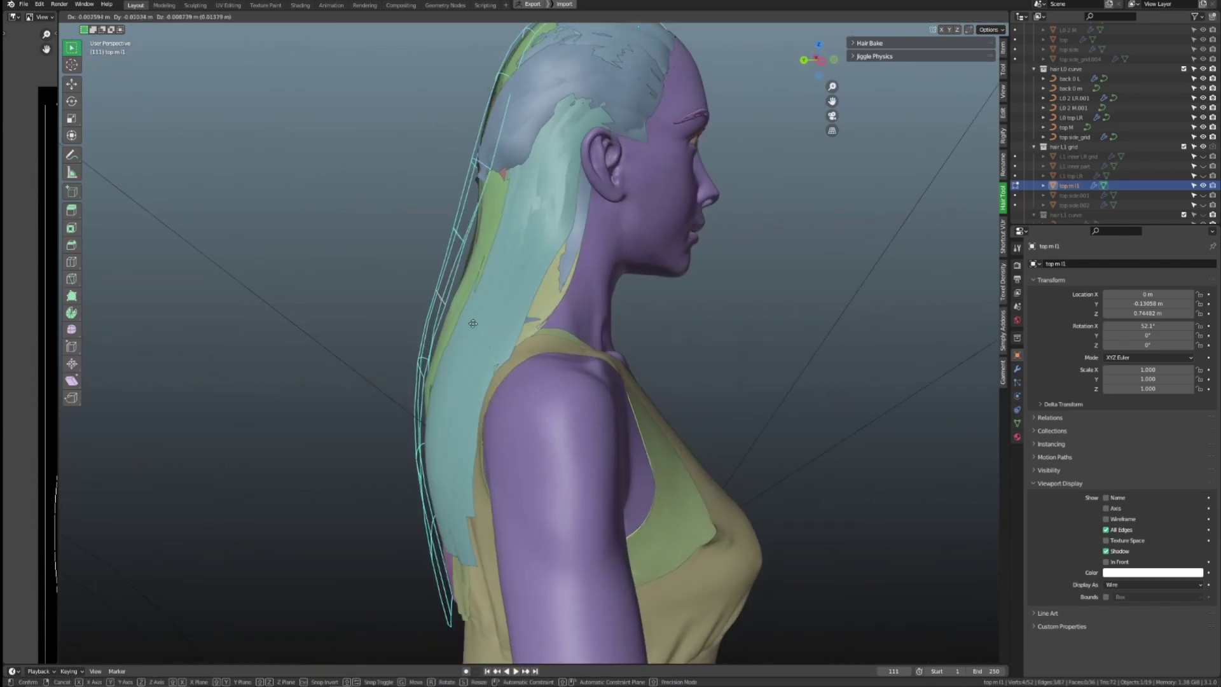
pyautogui.click(463, 237)
pyautogui.press('Tab')
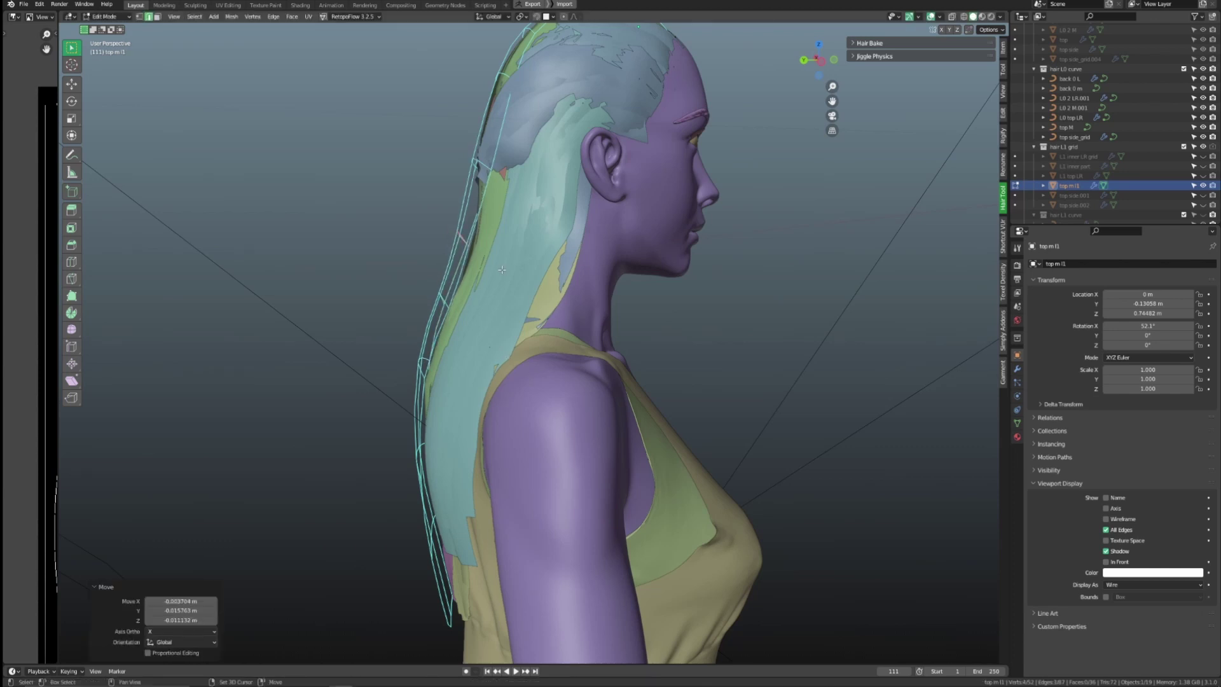
# Step: Move the selected upper part of the L1 top LR strip slightly to fit beside the crown
pyautogui.press('ctrl+KP_1')
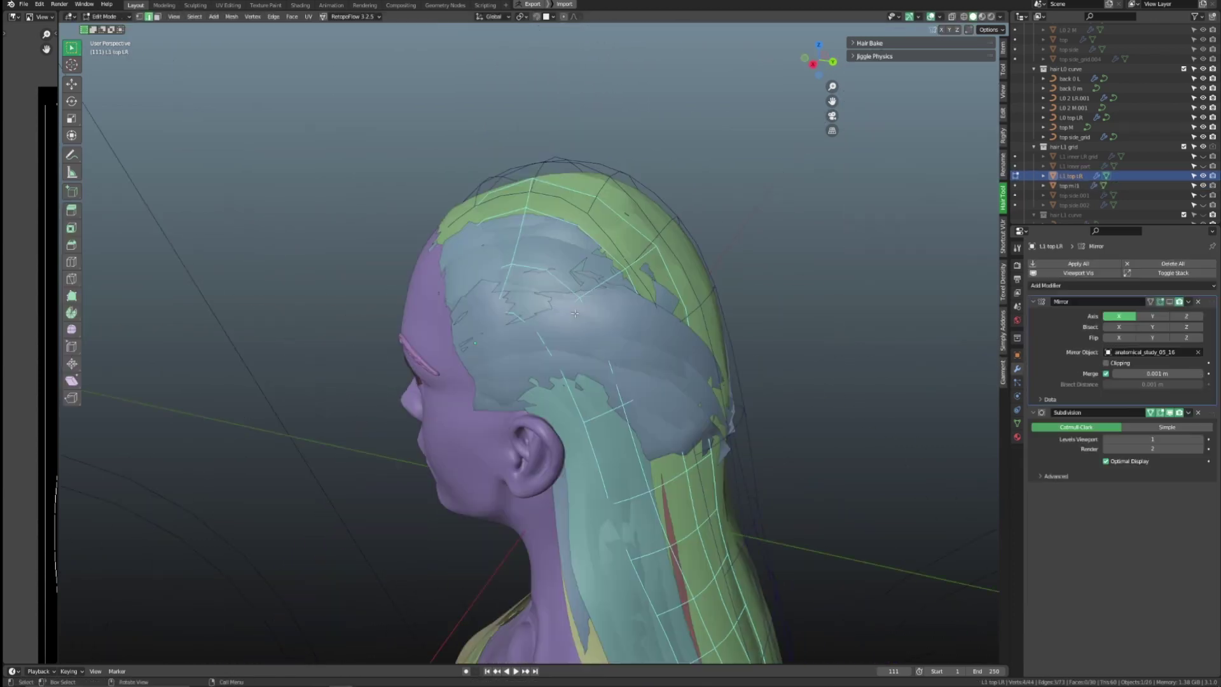
pyautogui.press('ctrl+KP_1')
pyautogui.press('g')
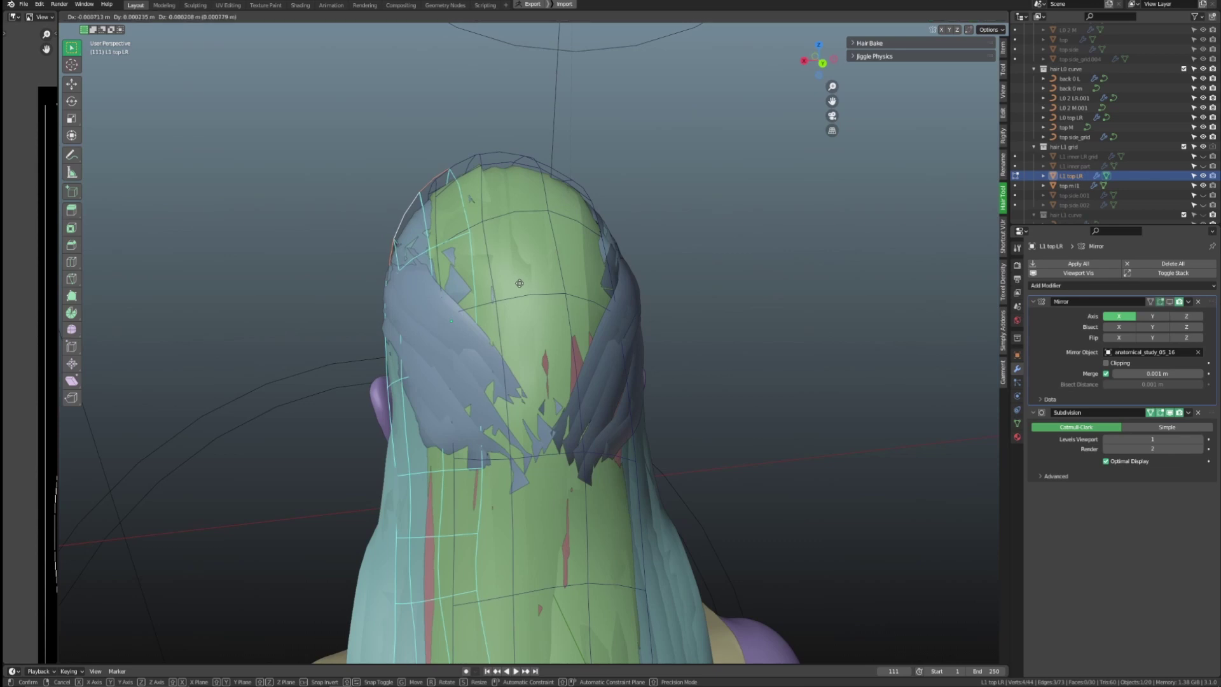
pyautogui.click(516, 282)
# Step: Select further edges of the L1 top LR strip and move them to follow the side and back of the head
pyautogui.keyDown('shift'); pyautogui.moveTo(485, 312); pyautogui.dragTo(528, 258, button='middle'); pyautogui.keyUp('shift')
pyautogui.moveTo(455, 312); pyautogui.dragTo(511, 315, button='middle')
pyautogui.keyDown('shift'); pyautogui.click(531, 356); pyautogui.keyUp('shift')
pyautogui.moveTo(531, 356); pyautogui.dragTo(632, 333, button='middle')
pyautogui.keyDown('shift'); pyautogui.click(763, 482); pyautogui.keyUp('shift')
pyautogui.press('g')
pyautogui.moveTo(712, 282); pyautogui.dragTo(679, 218, button='middle')
pyautogui.click(719, 272)
pyautogui.press('g')
pyautogui.click(675, 316)
# Step: Rotate and move the selected lower part of the L1 top LR strip to follow the hair behind the shoulders
pyautogui.moveTo(691, 366); pyautogui.dragTo(518, 506, button='middle')
pyautogui.press('r')
pyautogui.click(612, 304)
pyautogui.press('g')
pyautogui.click(734, 347)
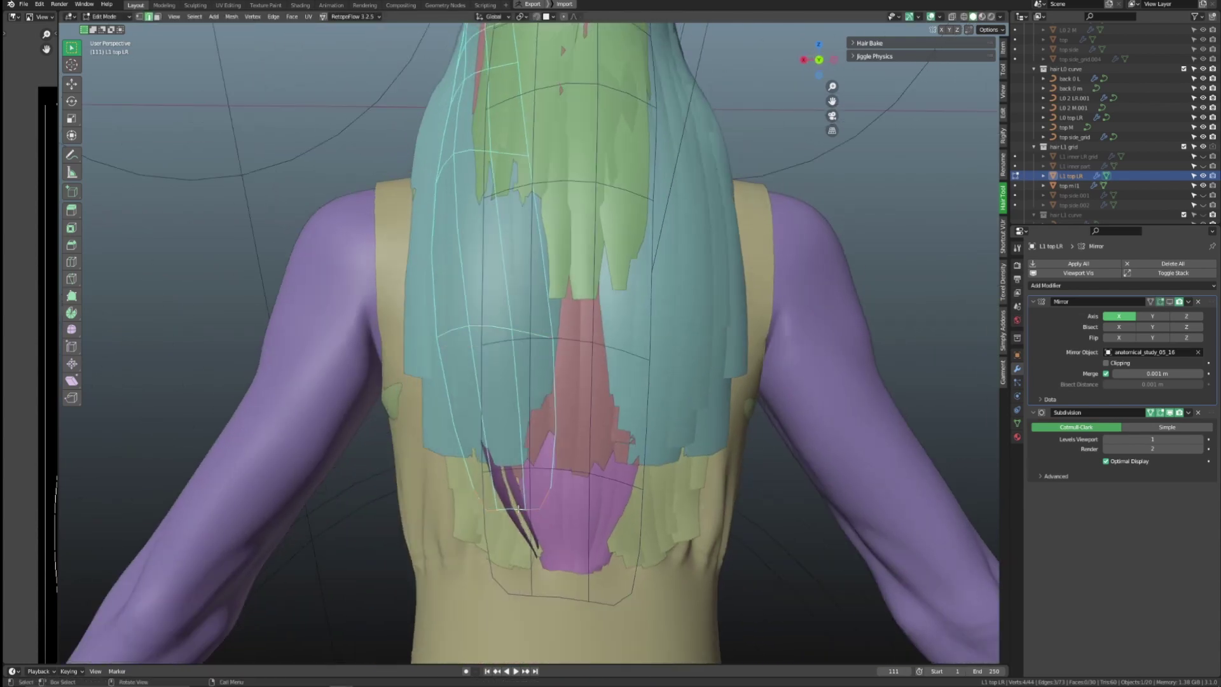
# Step: Lower the bottom edge of the L1 top LR strip by about 0.155 m and leave Edit Mode
pyautogui.scroll(-2, 518, 508)
pyautogui.press('g')
pyautogui.click(664, 323)
pyautogui.keyDown('shift'); pyautogui.moveTo(663, 323); pyautogui.dragTo(667, 374, button='middle'); pyautogui.keyUp('shift')
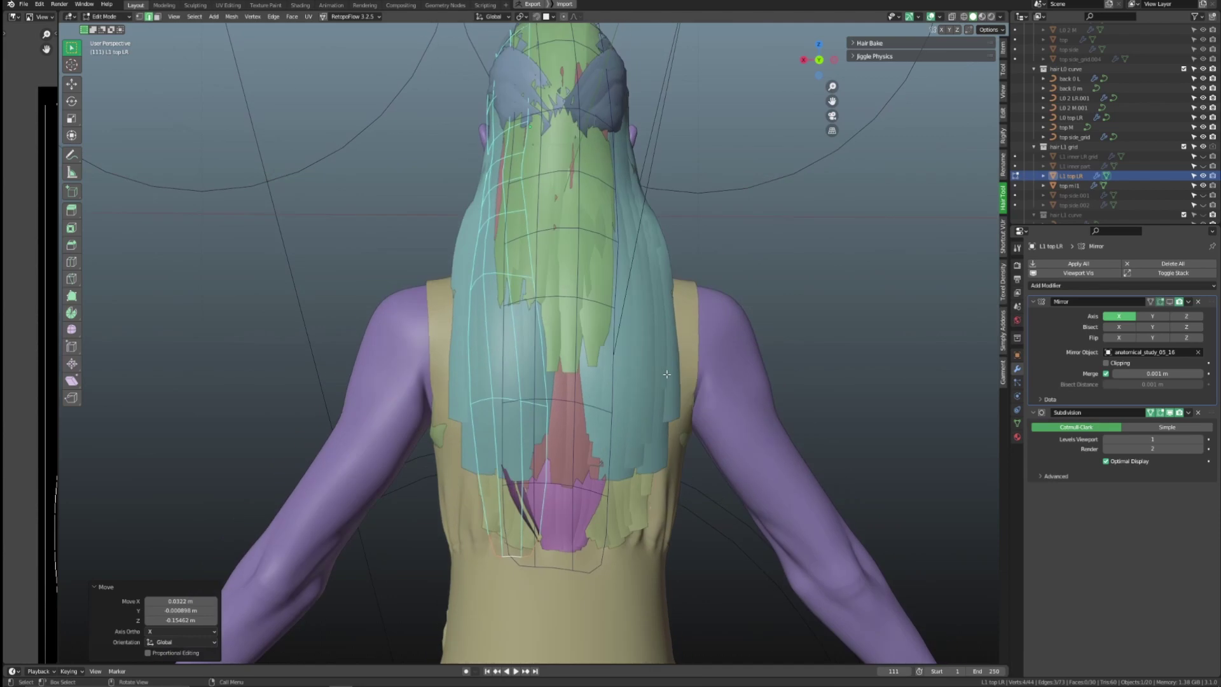
pyautogui.moveTo(688, 313); pyautogui.dragTo(750, 318, button='middle')
pyautogui.press('Tab')
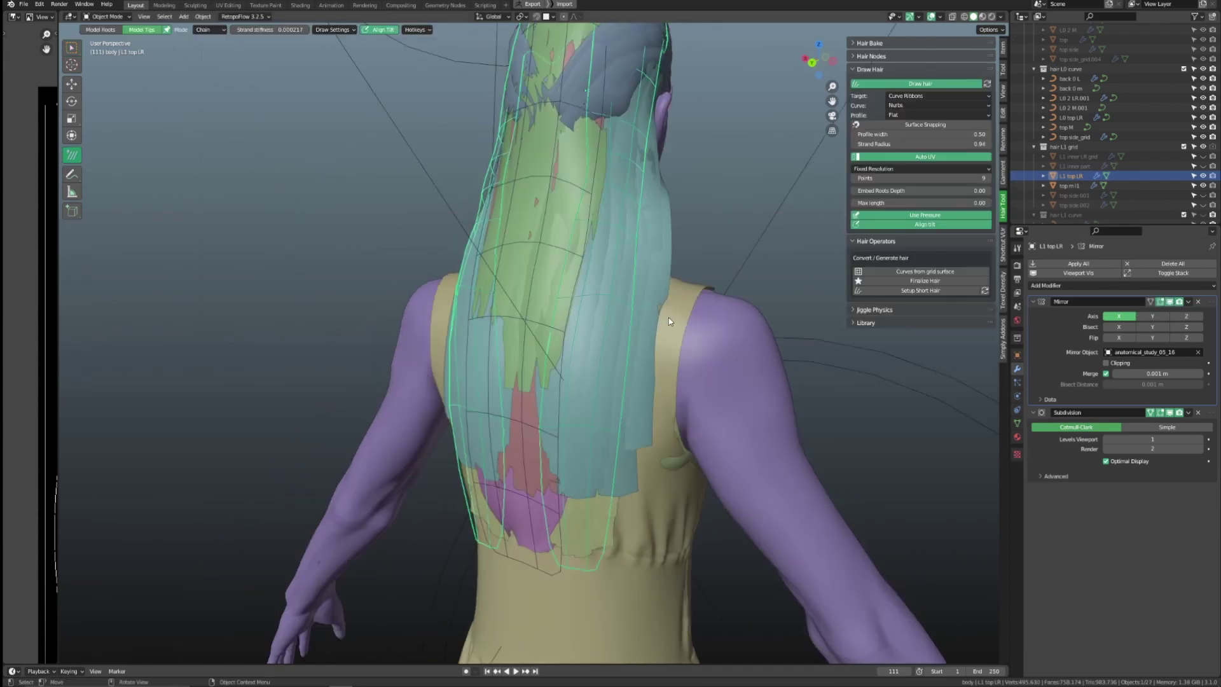
# Step: Edit the top side.001 strip and move its lengthwise middle edge loop to follow the side of the head above the ear
pyautogui.scroll(-4, 654, 362)
pyautogui.click(654, 362)
pyautogui.moveTo(654, 363); pyautogui.dragTo(735, 305, button='middle')
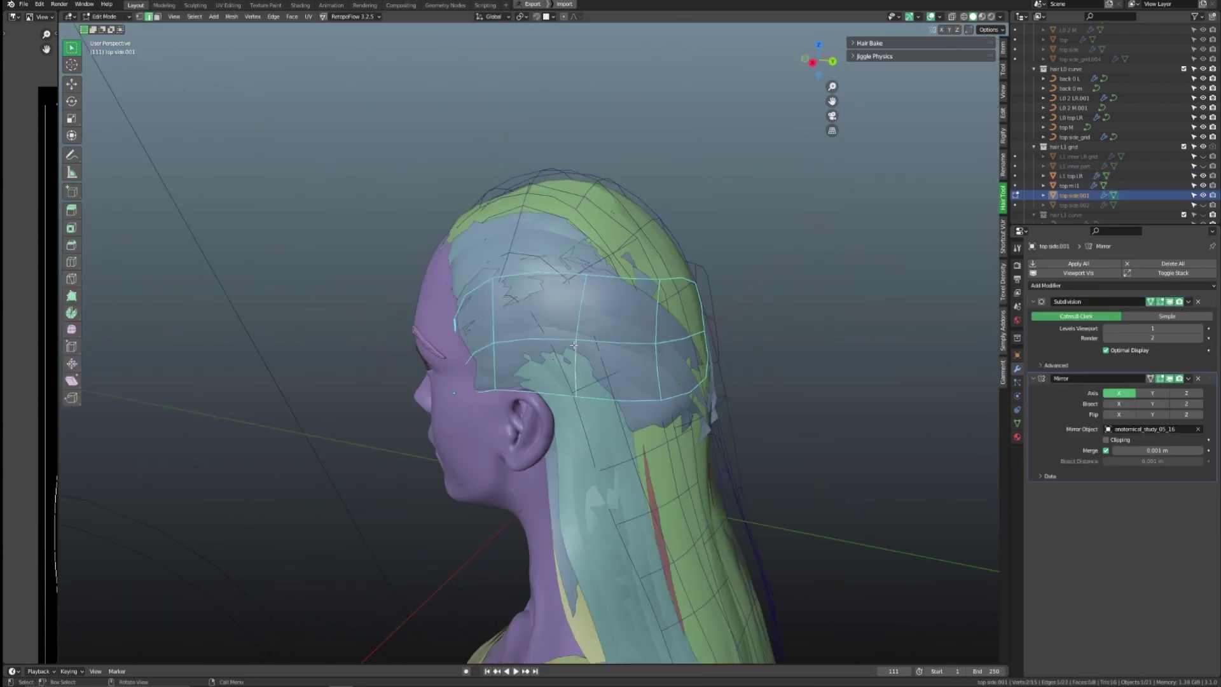
pyautogui.keyDown('alt'); pyautogui.click(574, 346); pyautogui.keyUp('alt')
pyautogui.moveTo(573, 345); pyautogui.dragTo(445, 483, button='middle')
pyautogui.press('g')
pyautogui.click(512, 448)
# Step: Select another edge loop of the top side.001 strip, move it to clear the hair beneath and leave Edit Mode
pyautogui.moveTo(512, 449); pyautogui.dragTo(661, 356, button='middle')
pyautogui.keyDown('alt'); pyautogui.click(586, 375); pyautogui.keyUp('alt')
pyautogui.press('g')
pyautogui.click(679, 355)
pyautogui.moveTo(512, 356); pyautogui.dragTo(543, 321, button='middle')
pyautogui.press('g')
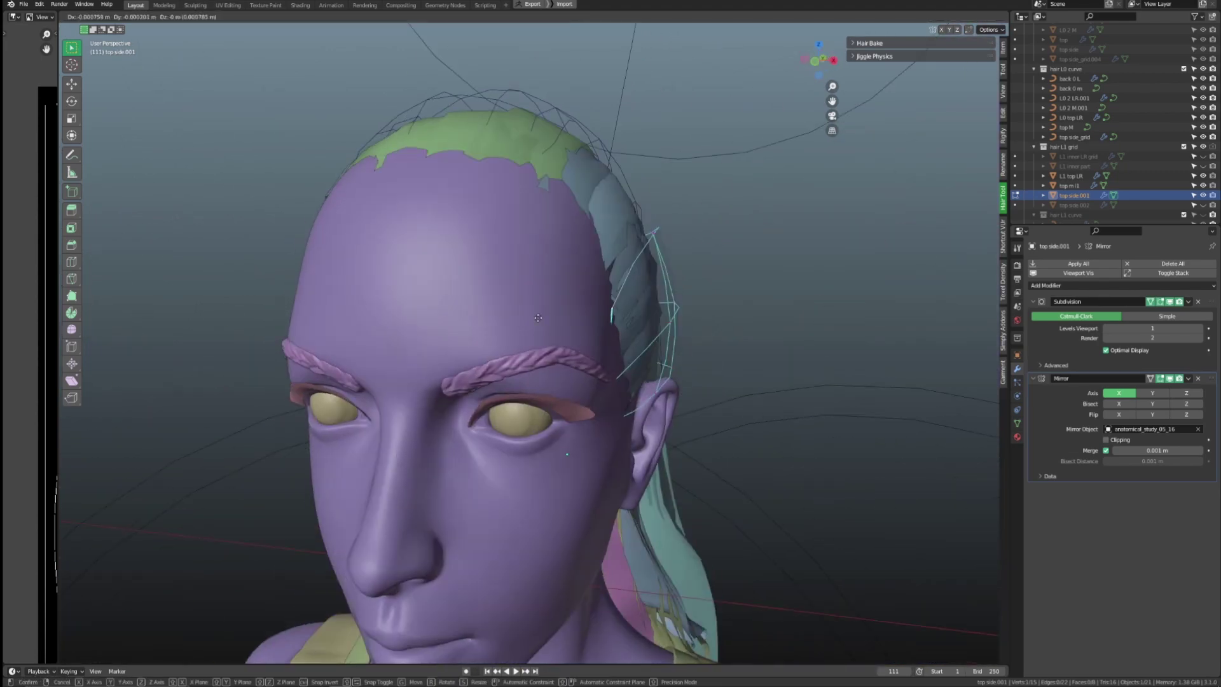
pyautogui.click(504, 311)
pyautogui.click(1203, 166)
pyautogui.moveTo(820, 346); pyautogui.dragTo(717, 375, button='middle')
pyautogui.press('Tab')
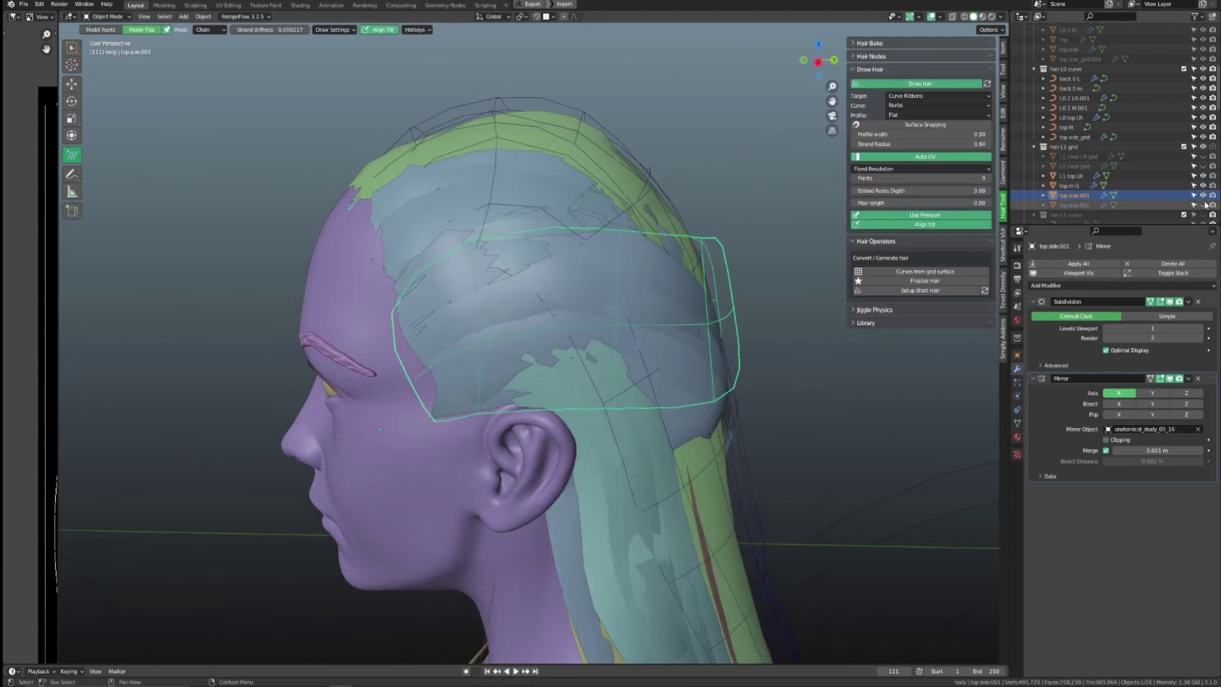
# Step: Move parts of the top side.002 strip in Edit Mode to wrap it around the side of the head above the ear
pyautogui.click(1158, 208)
pyautogui.press('Tab')
pyautogui.moveTo(588, 347); pyautogui.dragTo(684, 371, button='middle')
pyautogui.press('g')
pyautogui.click(460, 343)
pyautogui.press('g')
pyautogui.click(737, 302)
pyautogui.press('g')
pyautogui.click(555, 353)
pyautogui.press('Tab')
pyautogui.scroll(-2, 730, 372)
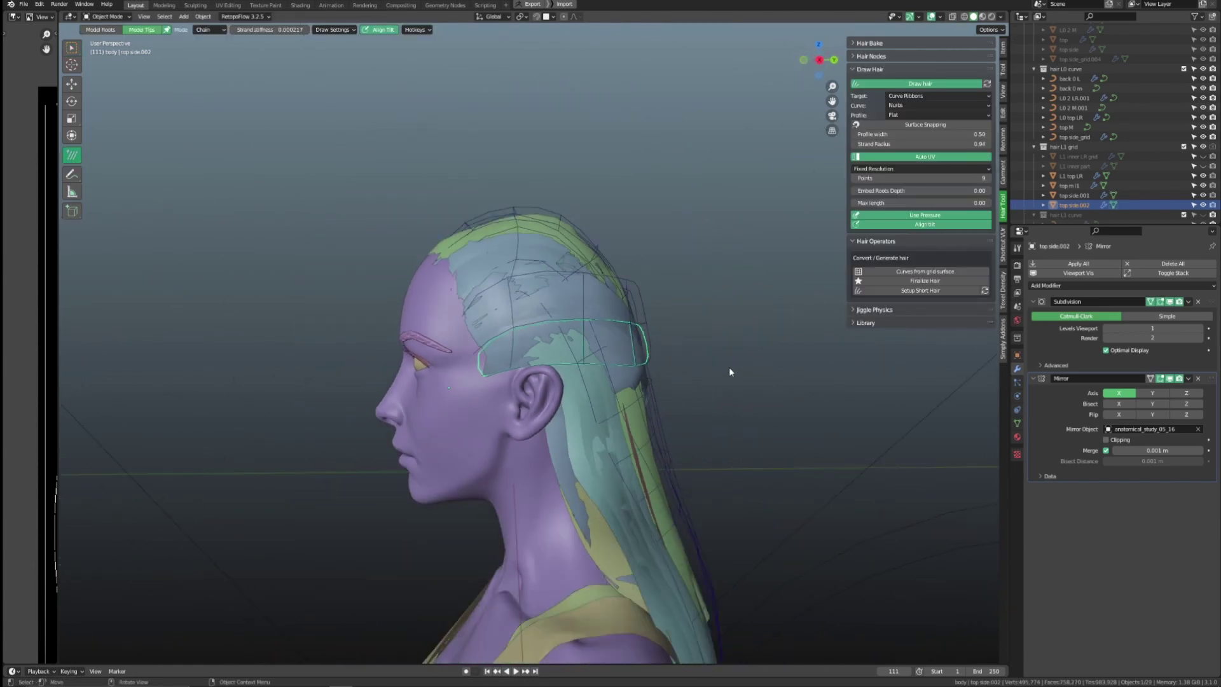
# Step: Show the L1 inner LR grid strip and generate hair curves from its surface with the Nora L0 preset
pyautogui.click(1203, 204)
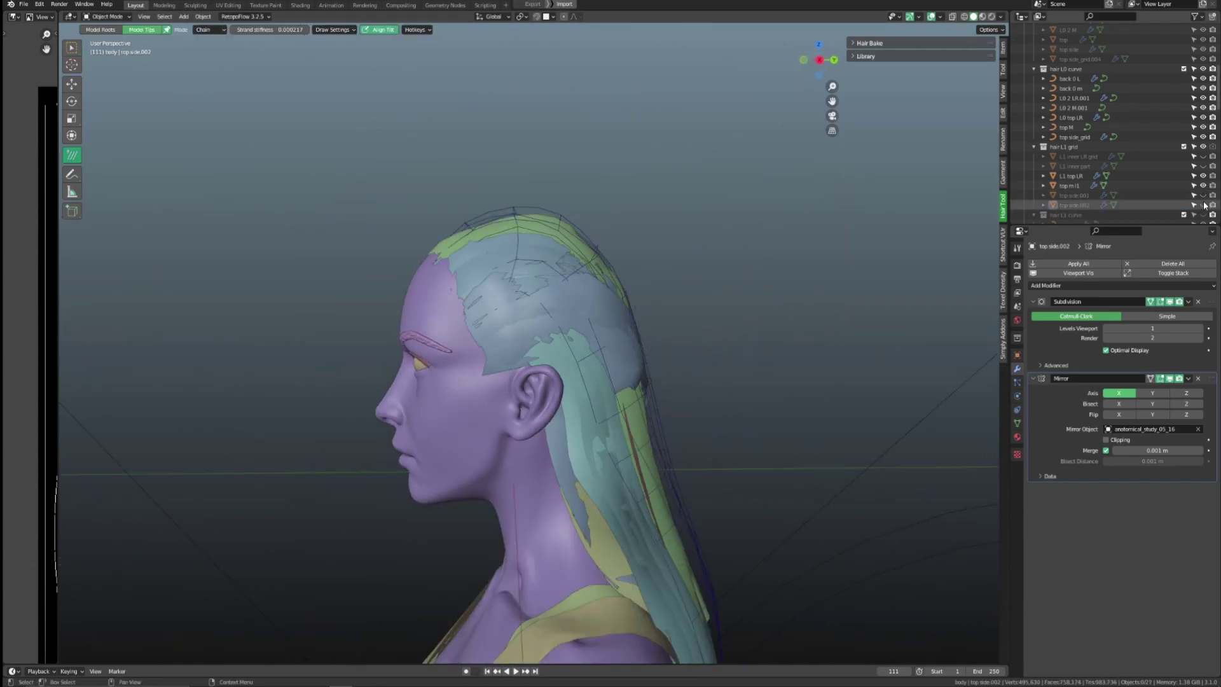
pyautogui.click(1203, 205)
pyautogui.moveTo(864, 400)
pyautogui.mouseDown(button='middle')
pyautogui.moveTo(700, 417)
pyautogui.moveTo(868, 392)
pyautogui.mouseUp(button='middle')
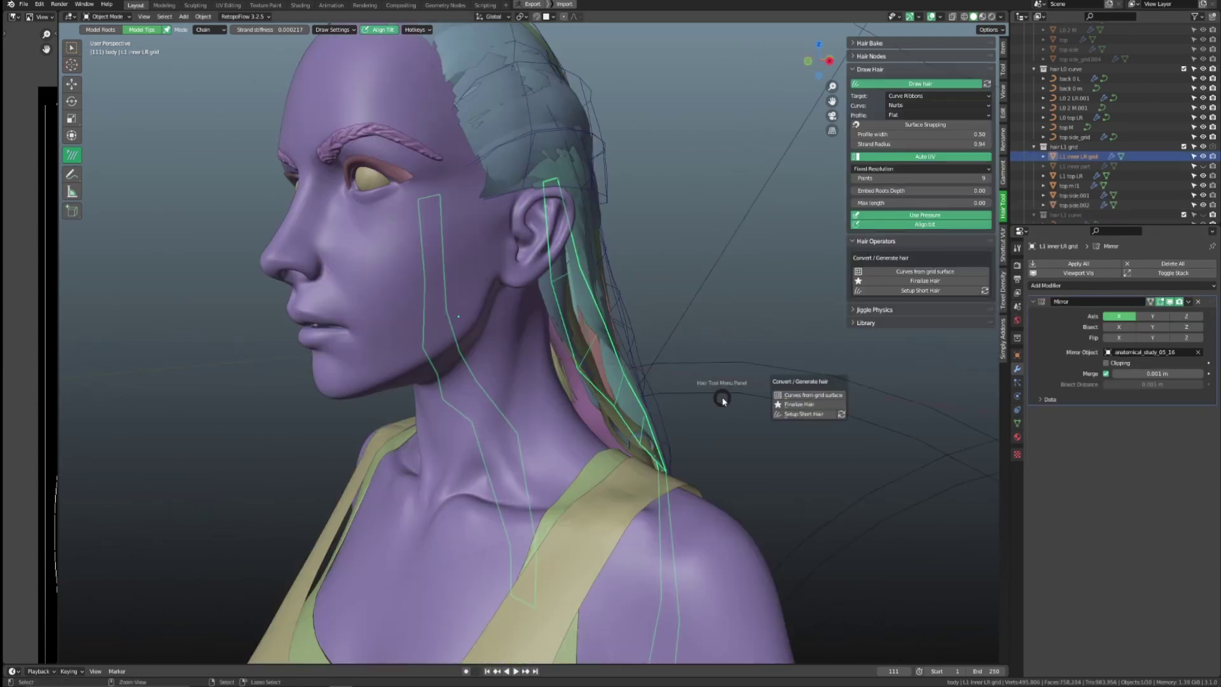
pyautogui.click(807, 395)
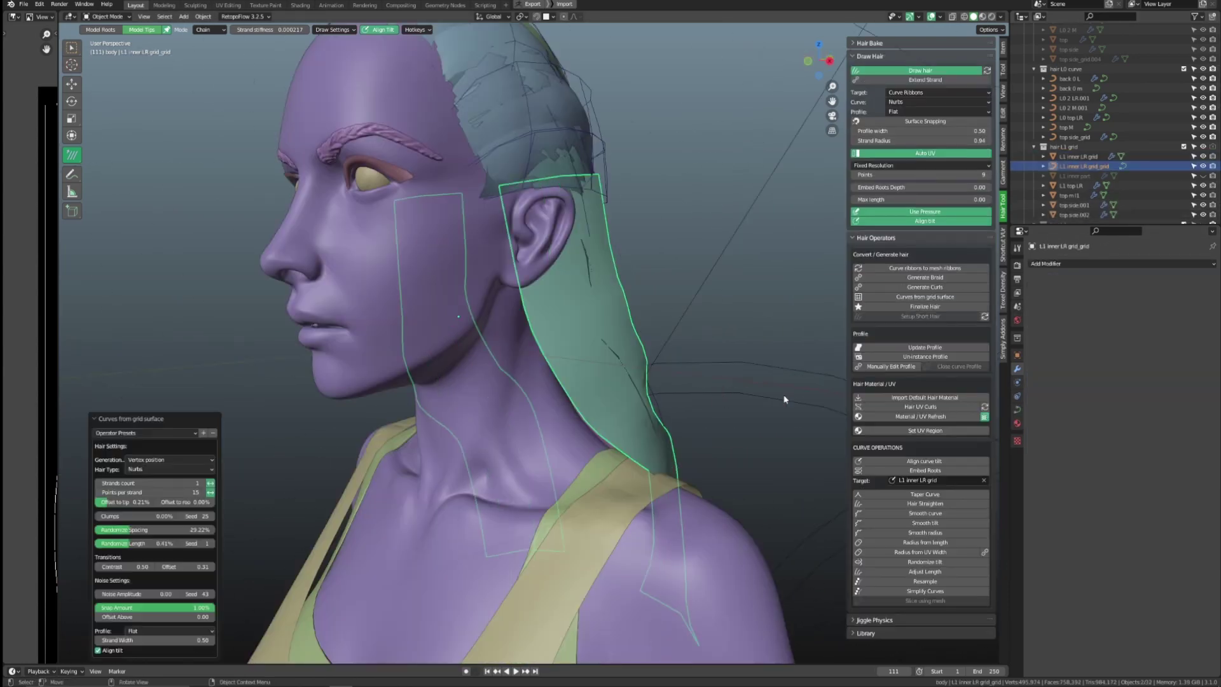
pyautogui.click(184, 432)
pyautogui.click(144, 467)
# Step: Switch the L1 inner LR grid curves to the Nora L1 preset, checking the hair in material preview before returning to solid shading
pyautogui.moveTo(544, 423); pyautogui.dragTo(585, 410, button='middle')
pyautogui.click(982, 17)
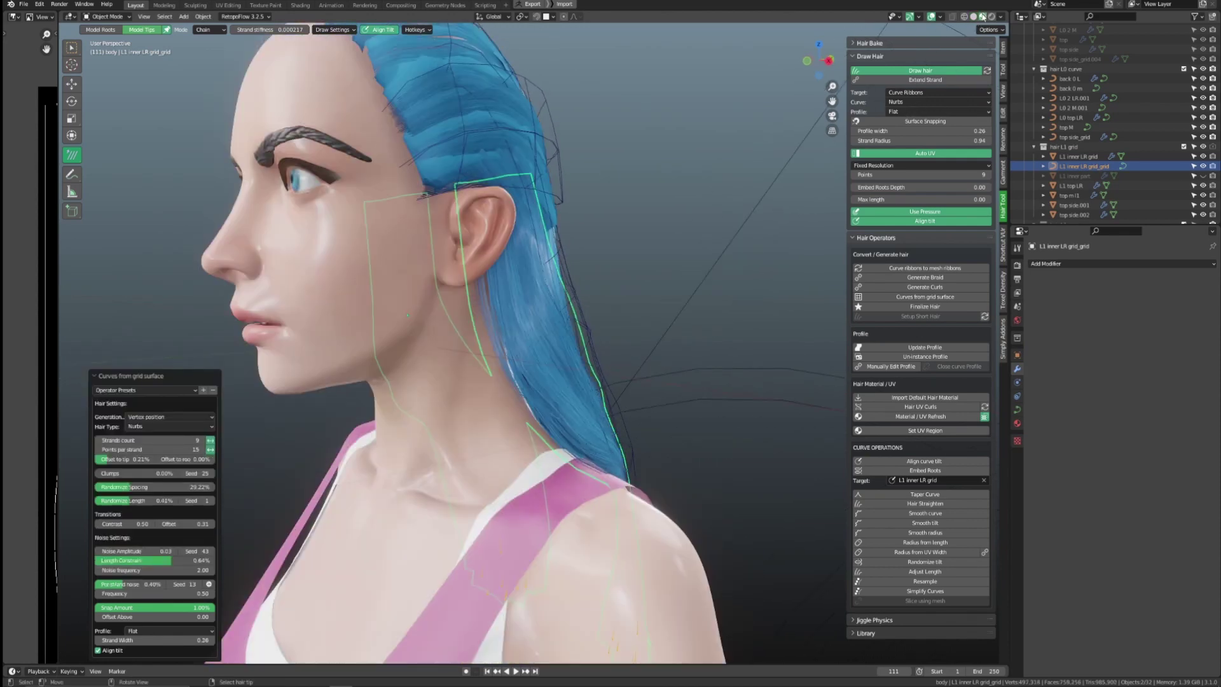
pyautogui.click(156, 390)
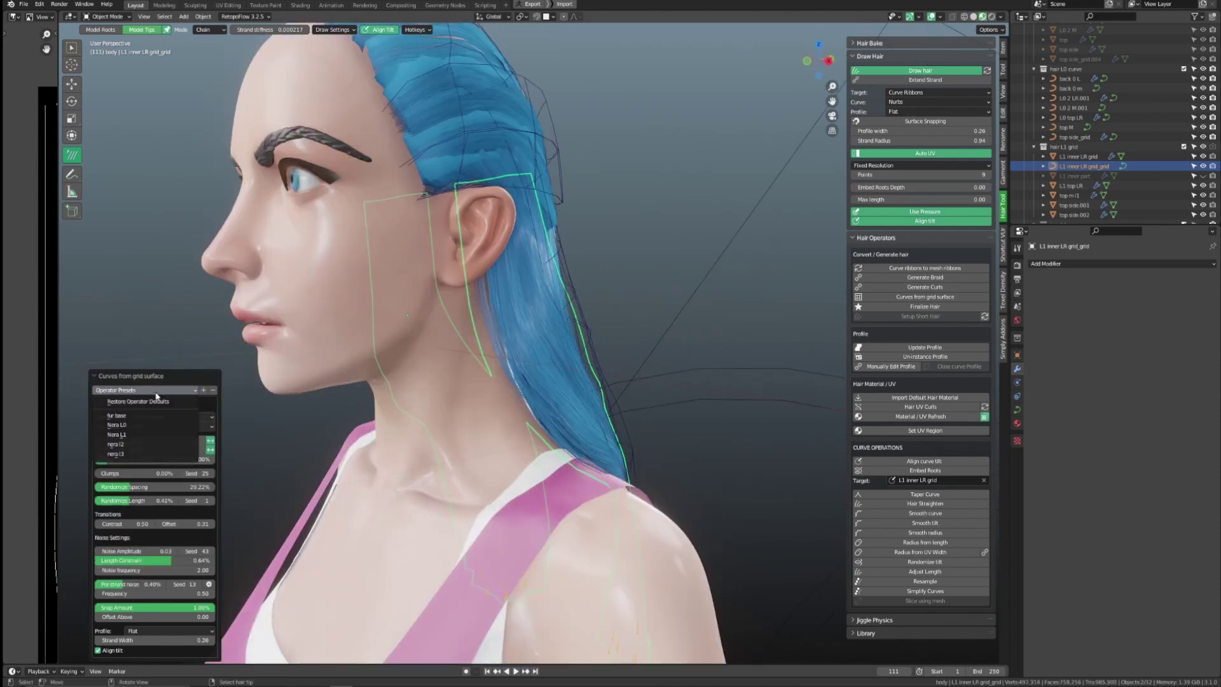
pyautogui.click(129, 435)
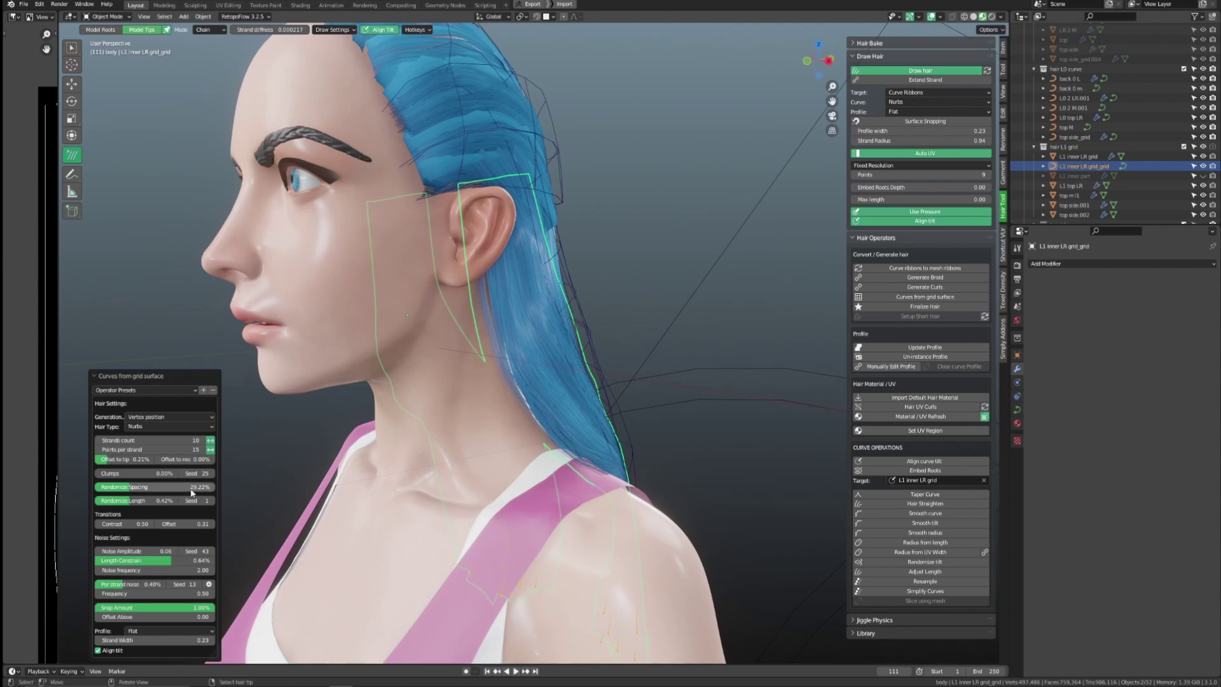
pyautogui.moveTo(575, 464); pyautogui.dragTo(650, 459, button='middle')
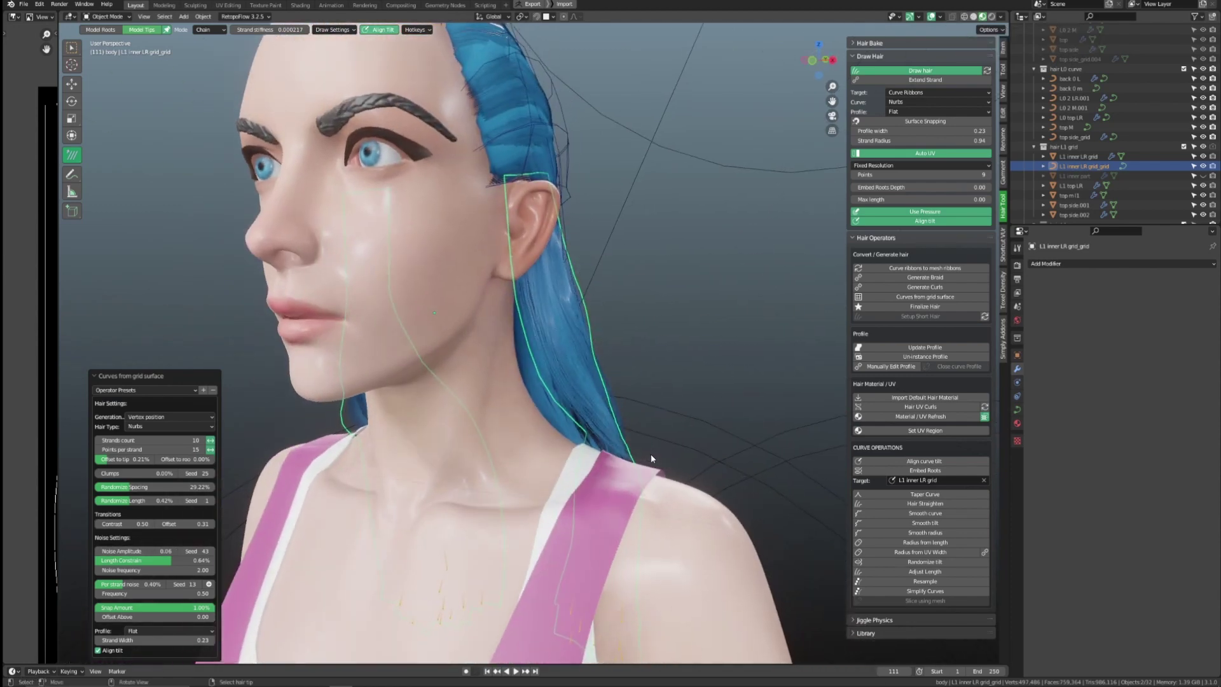
pyautogui.click(973, 17)
# Step: Edit the L1 inner LR grid hair curves and slightly move selected points where the hair passes behind the shoulder
pyautogui.moveTo(661, 356)
pyautogui.mouseDown(button='middle')
pyautogui.moveTo(676, 357)
pyautogui.moveTo(676, 341)
pyautogui.moveTo(643, 436)
pyautogui.moveTo(623, 381)
pyautogui.moveTo(525, 453)
pyautogui.moveTo(562, 453)
pyautogui.mouseUp(button='middle')
pyautogui.press('Tab')
pyautogui.press('Tab')
pyautogui.press('g')
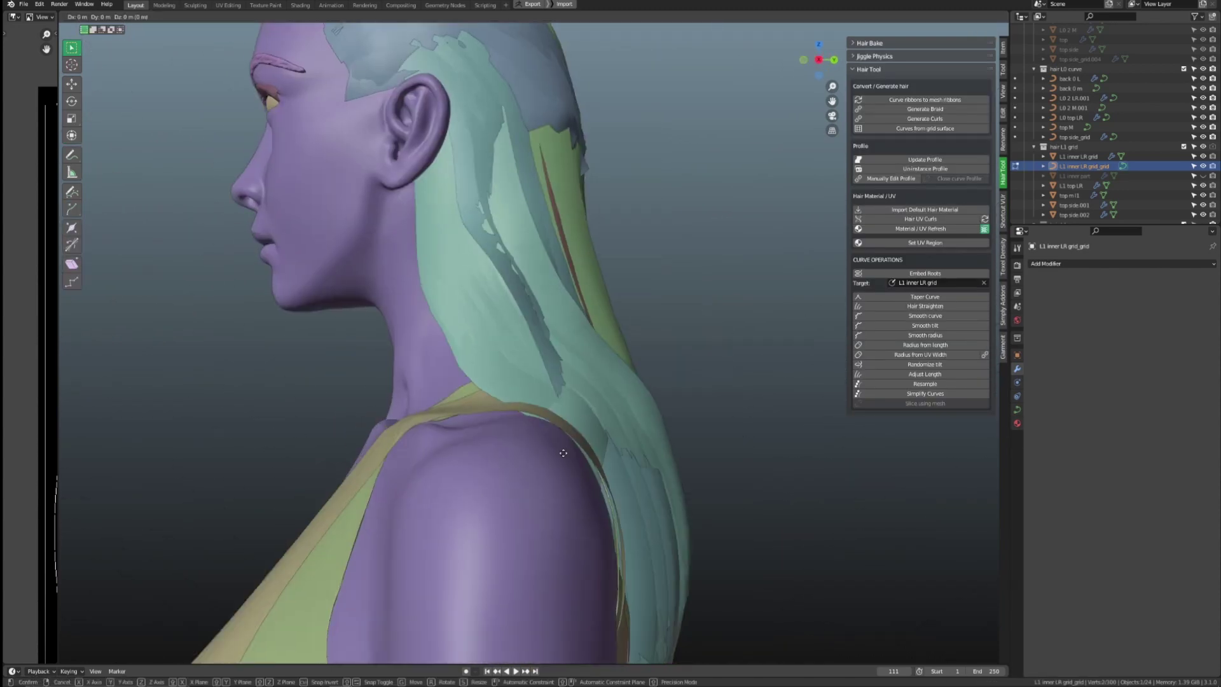
pyautogui.rightClick(616, 411)
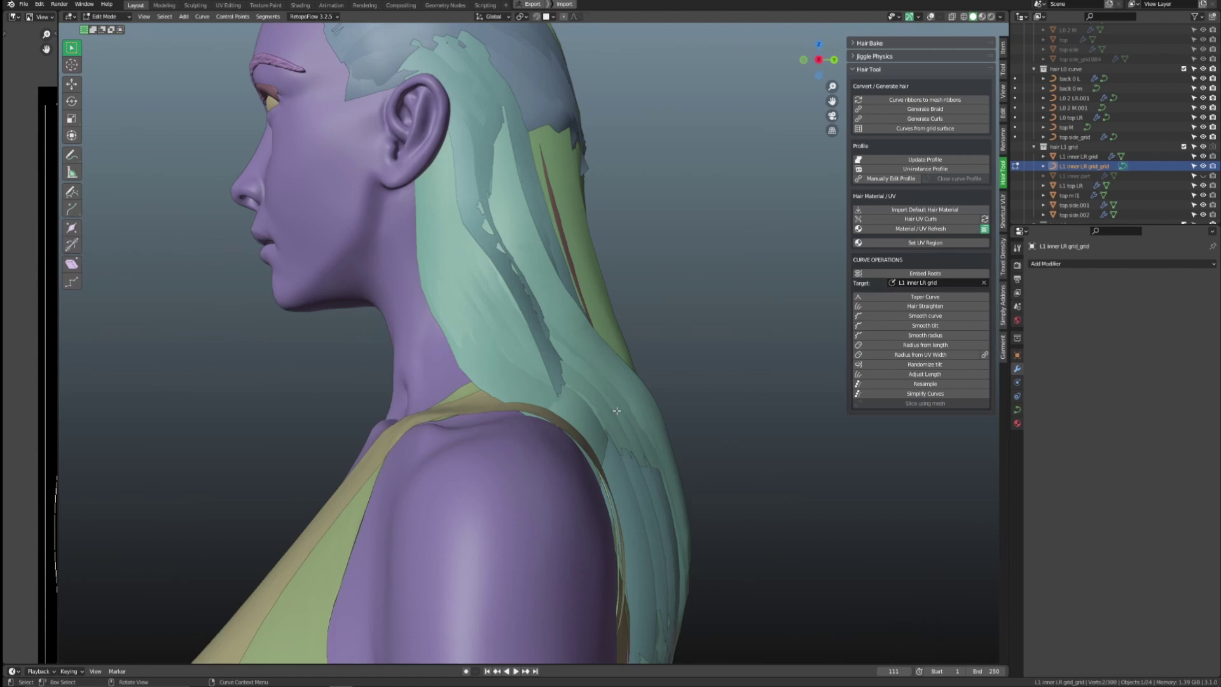
pyautogui.press('q')
pyautogui.click(597, 422)
pyautogui.press('g')
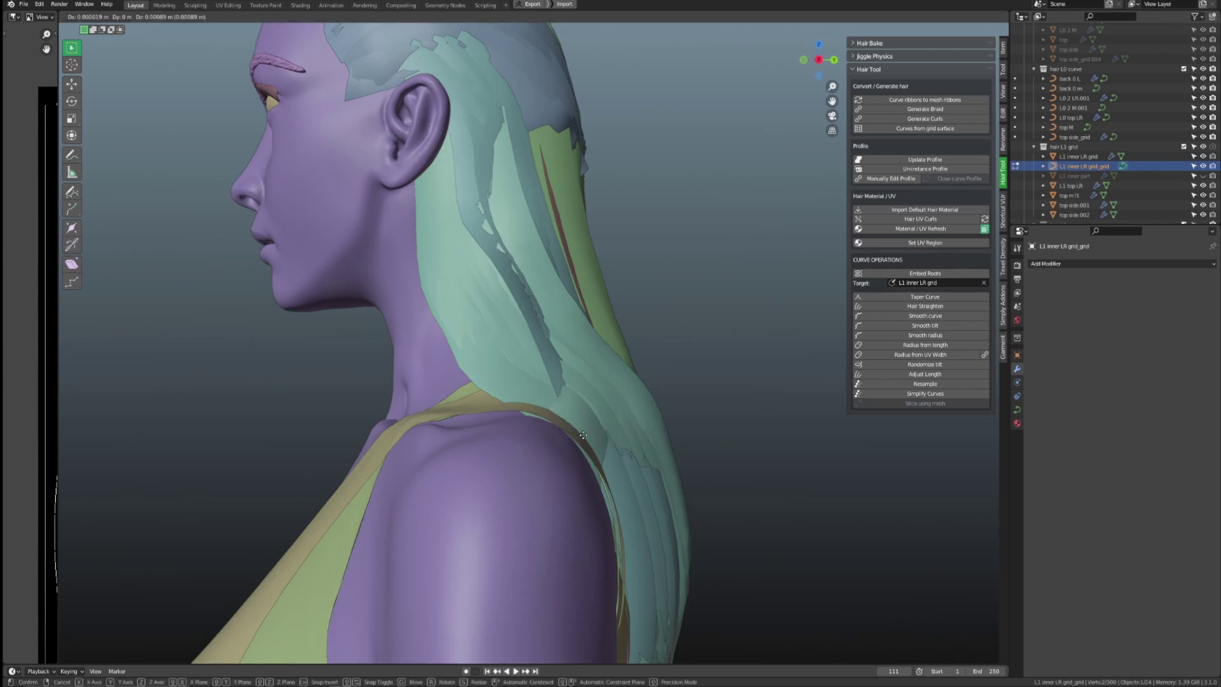
pyautogui.click(603, 417)
# Step: Move the selected hair points behind the shoulder again using proportional editing with an adjusted influence size
pyautogui.press('o')
pyautogui.press('g')
pyautogui.scroll(3, 603, 417)
pyautogui.rightClick(603, 417)
pyautogui.press('o')
pyautogui.press('o')
pyautogui.press('g')
pyautogui.scroll(5, 599, 421)
pyautogui.click(598, 422)
# Step: Adjust the hair points behind the shoulder from another angle and leave Edit Mode
pyautogui.moveTo(636, 383); pyautogui.dragTo(715, 377, button='middle')
pyautogui.press('g')
pyautogui.click(604, 394)
pyautogui.press('q')
pyautogui.click(665, 372)
pyautogui.press('Tab')
pyautogui.click(715, 377)
pyautogui.scroll(-1, 715, 377)
# Step: Show the L1 inner part strip and generate hair curves from its surface with the Nora L1 preset
pyautogui.click(1202, 175)
pyautogui.click(1081, 176)
pyautogui.moveTo(731, 321)
pyautogui.mouseDown(button='middle')
pyautogui.moveTo(570, 337)
pyautogui.moveTo(712, 329)
pyautogui.mouseUp(button='middle')
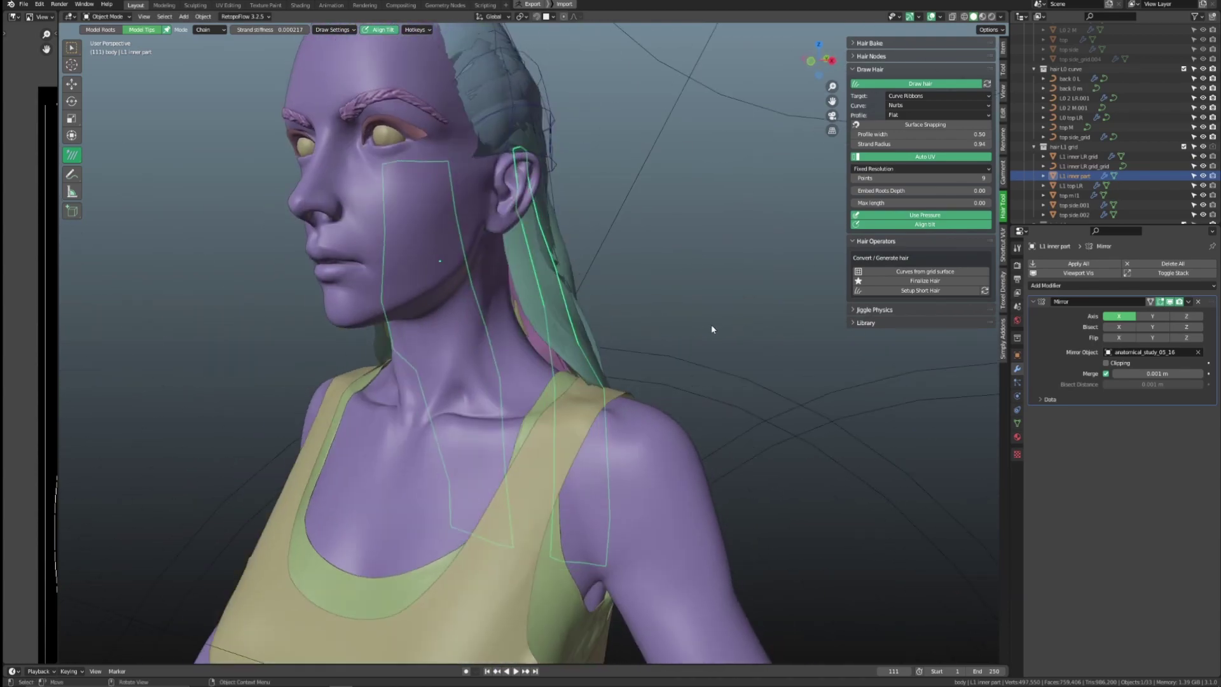
pyautogui.click(798, 322)
pyautogui.click(181, 432)
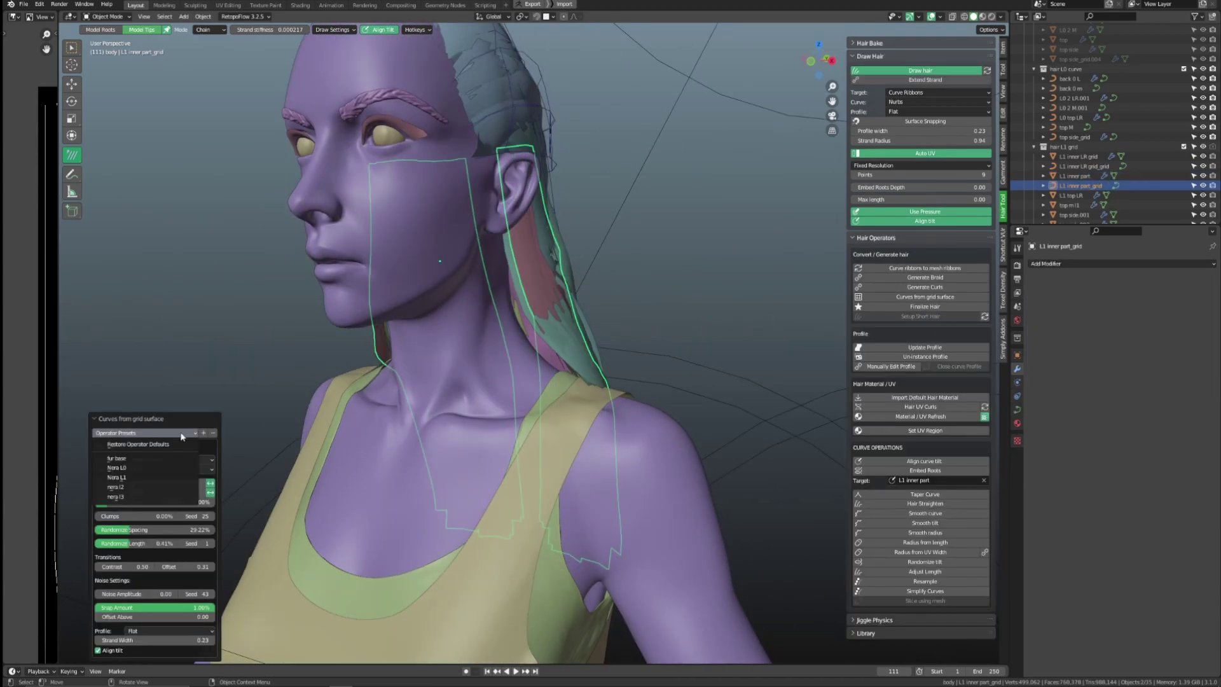
pyautogui.click(146, 471)
# Step: Compare the rendered hairstyle from behind with and without the L1 inner part curves
pyautogui.moveTo(381, 356); pyautogui.dragTo(534, 363, button='middle')
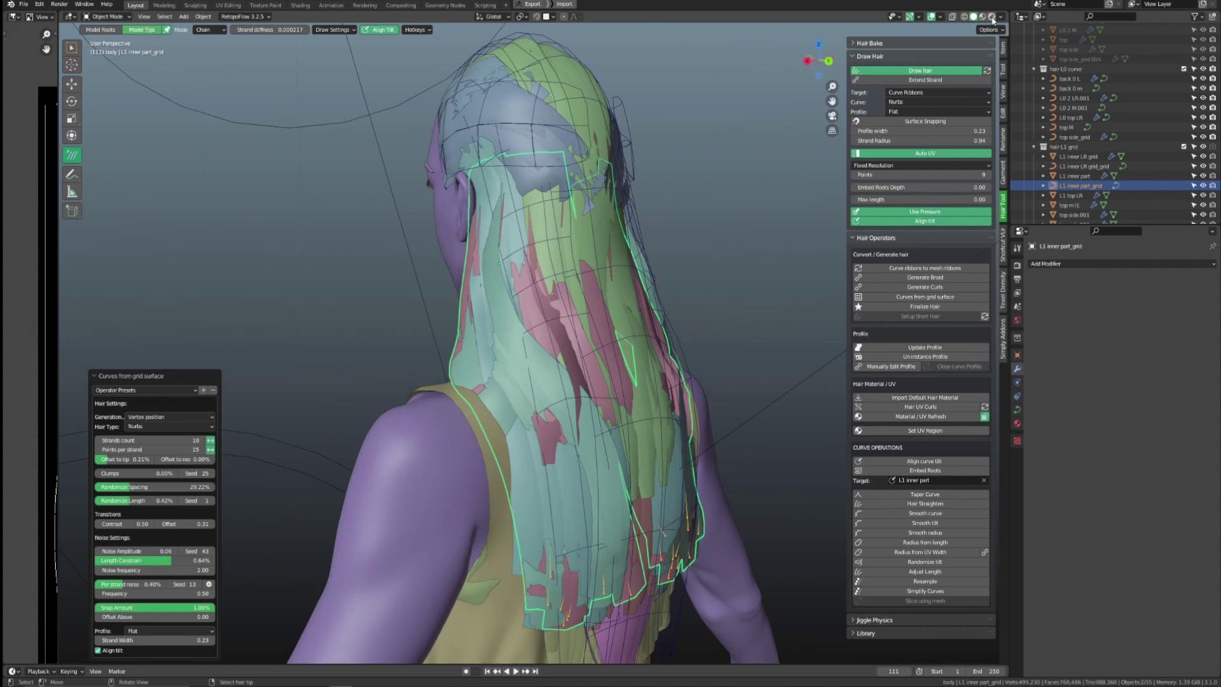
pyautogui.click(991, 17)
pyautogui.click(1203, 185)
pyautogui.click(1203, 185)
pyautogui.click(1202, 185)
pyautogui.click(1202, 185)
pyautogui.click(1202, 185)
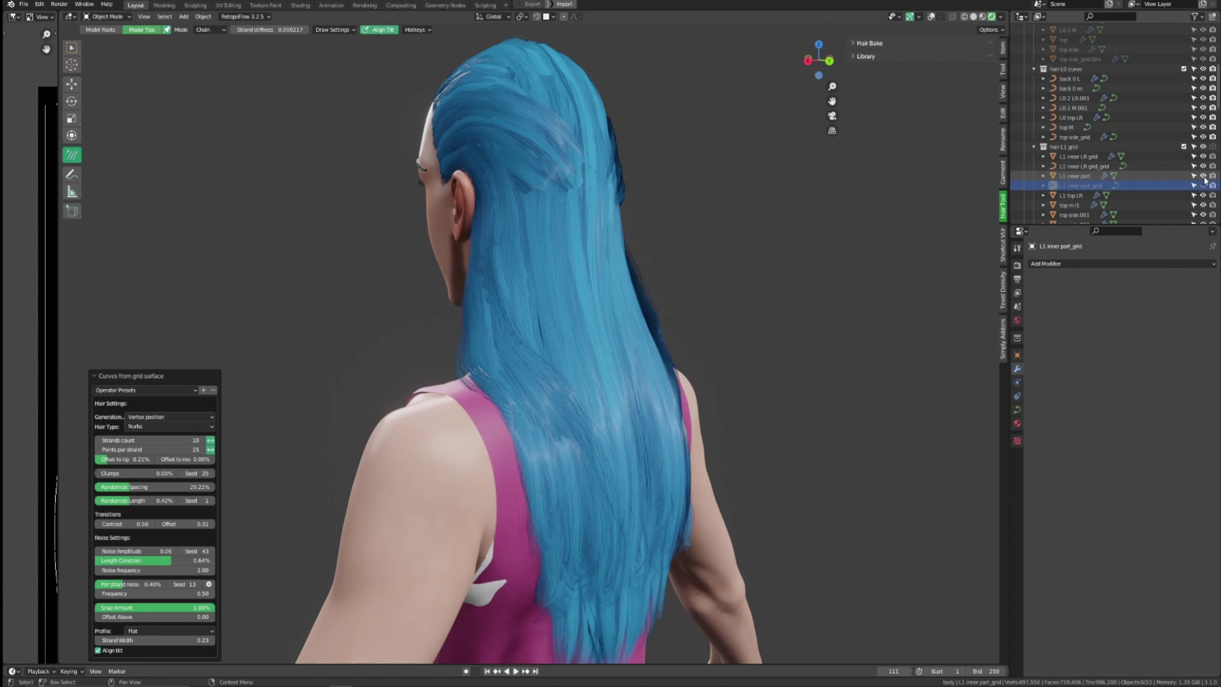
# Step: Hide the L1 inner LR grid and L1 inner part guide strips and compare the hair with their generated curves hidden and shown
pyautogui.click(1202, 168)
pyautogui.moveTo(582, 408); pyautogui.dragTo(728, 403, button='middle')
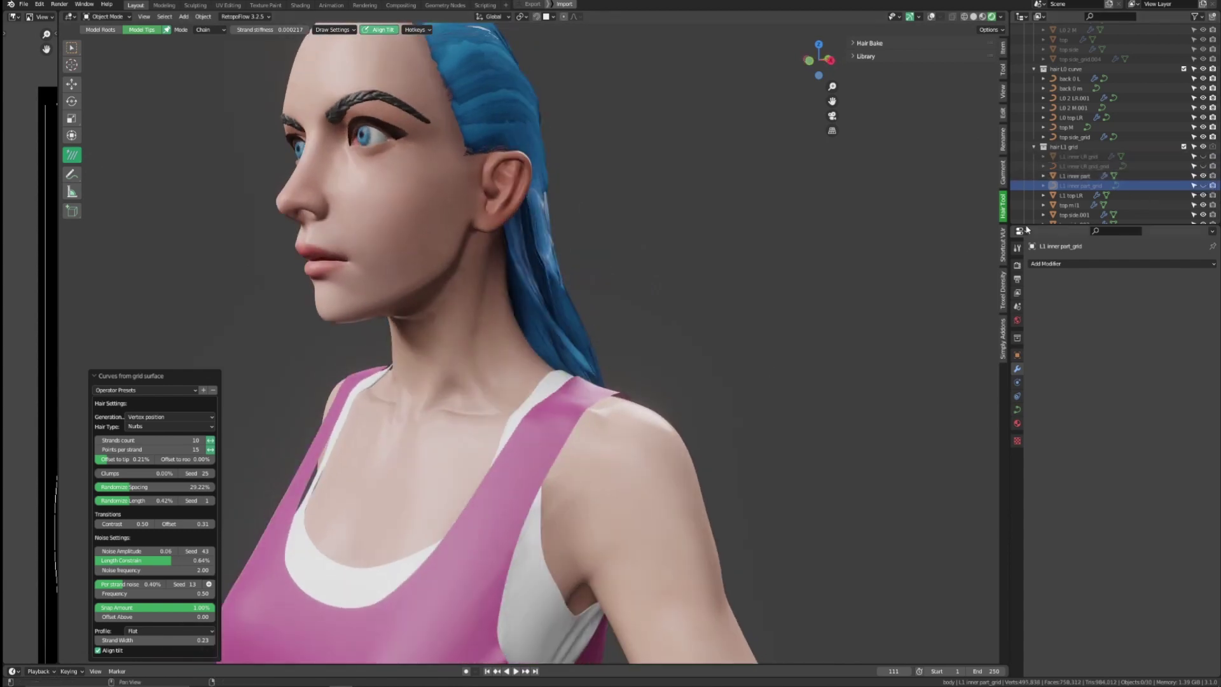
pyautogui.click(1202, 186)
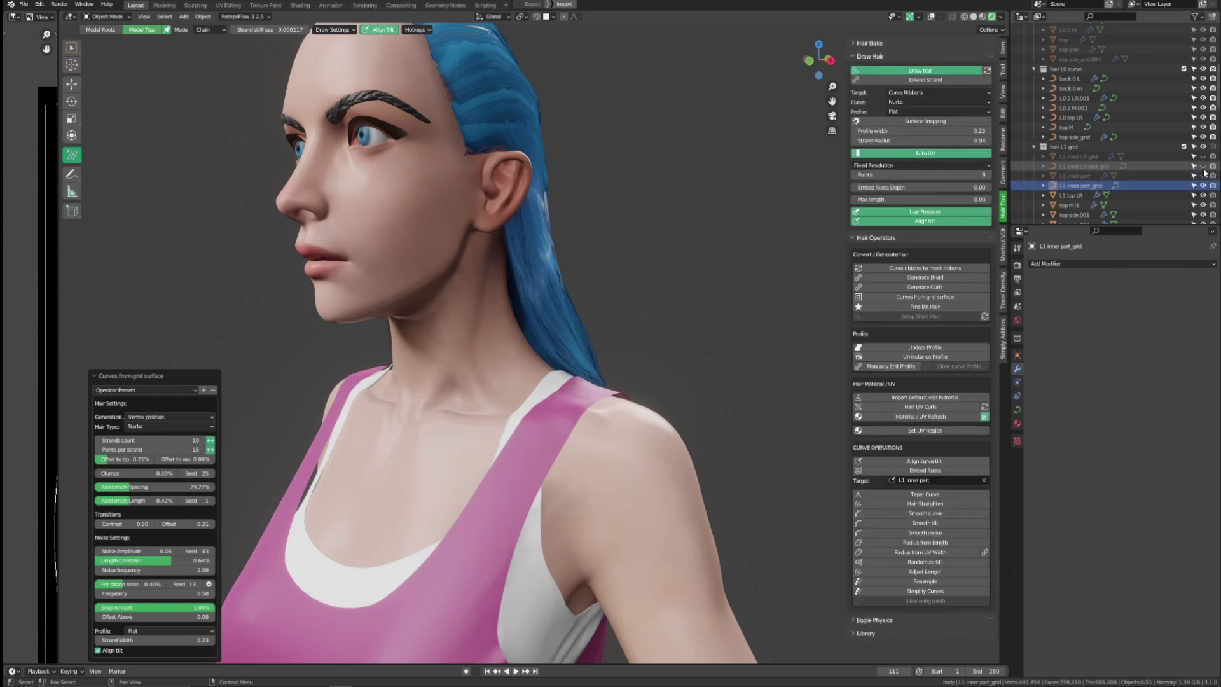
pyautogui.click(1203, 169)
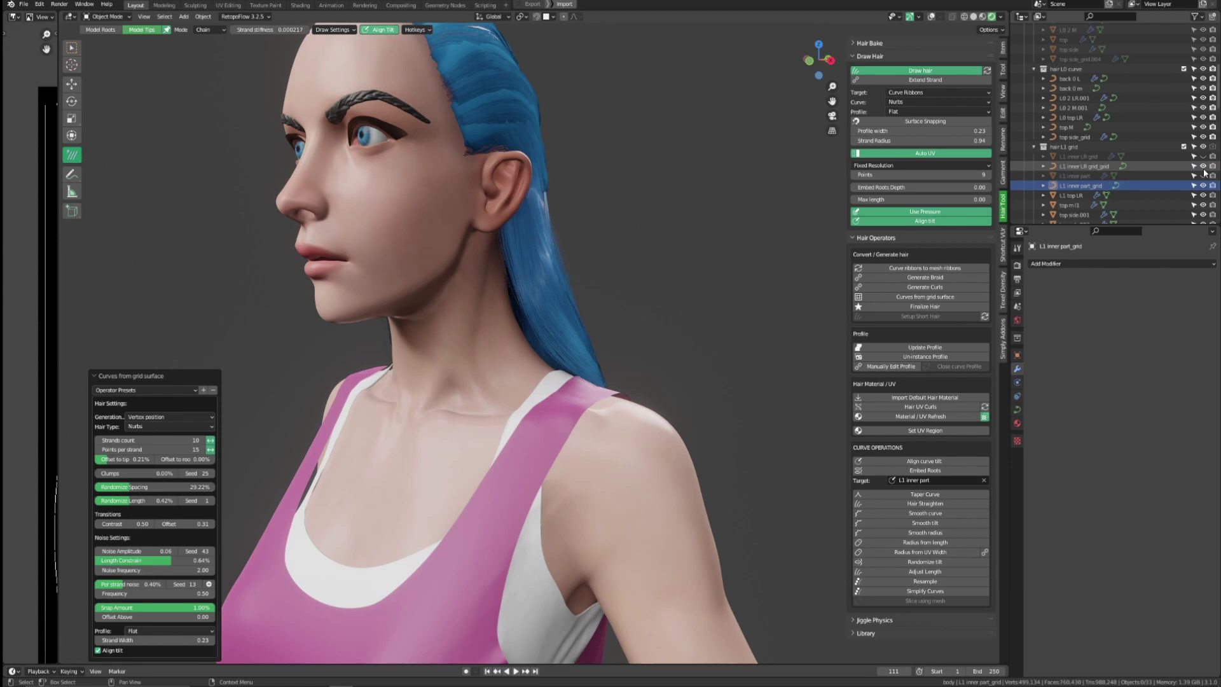
pyautogui.click(1202, 187)
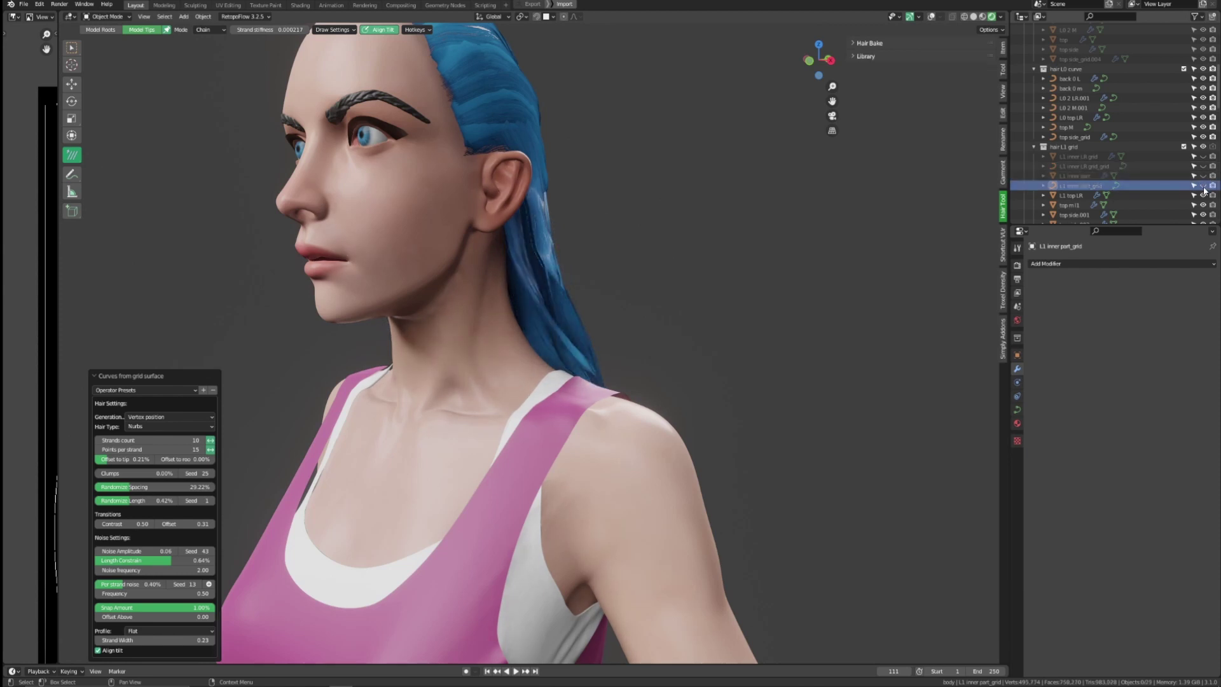
pyautogui.click(1203, 186)
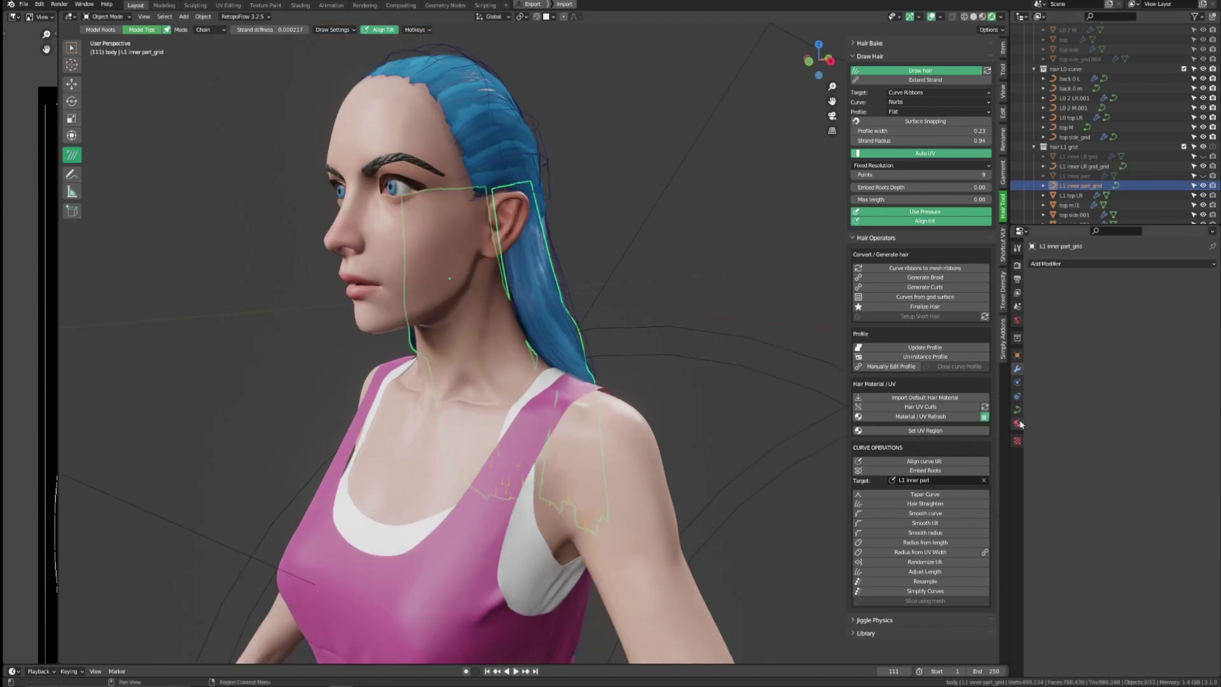
# Step: Examine the layer0 material assigned to the L1 inner part curves
pyautogui.click(1017, 424)
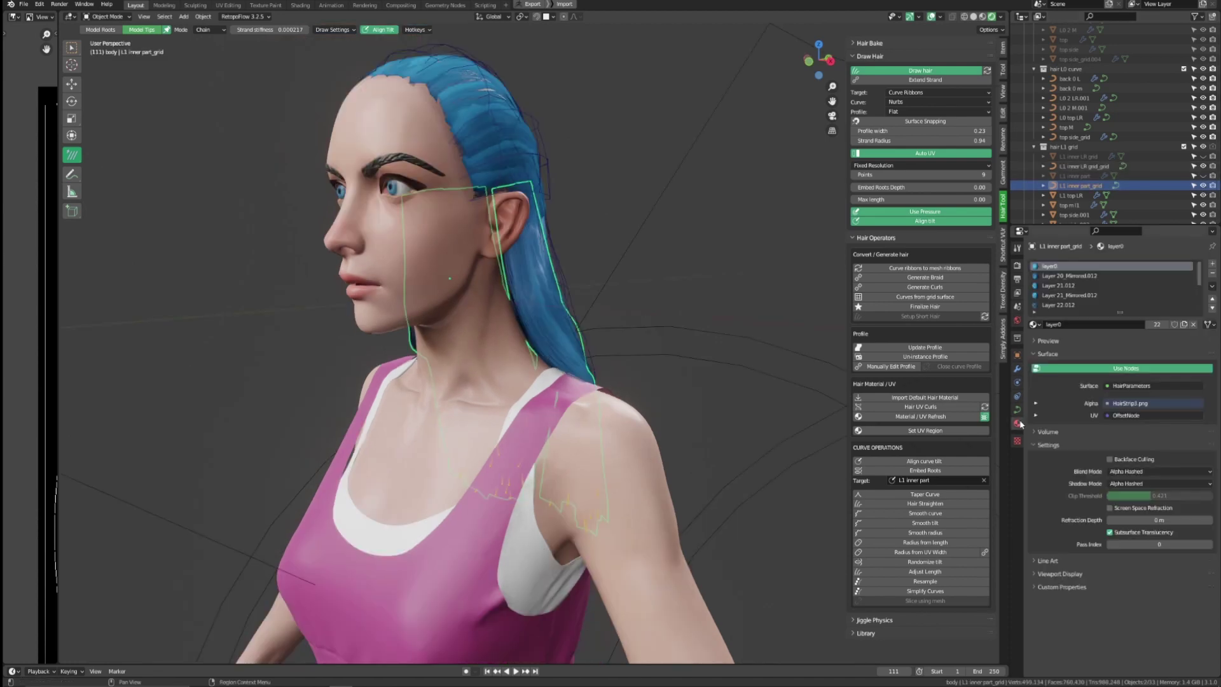
pyautogui.click(1157, 324)
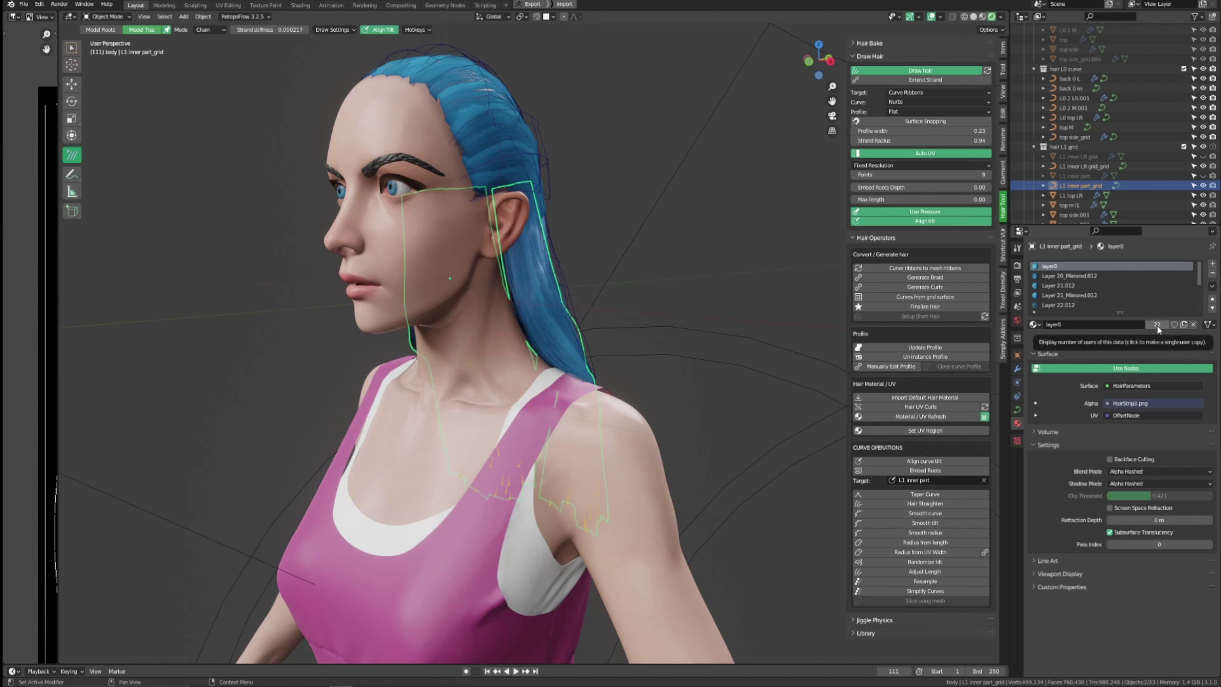
pyautogui.click(1082, 322)
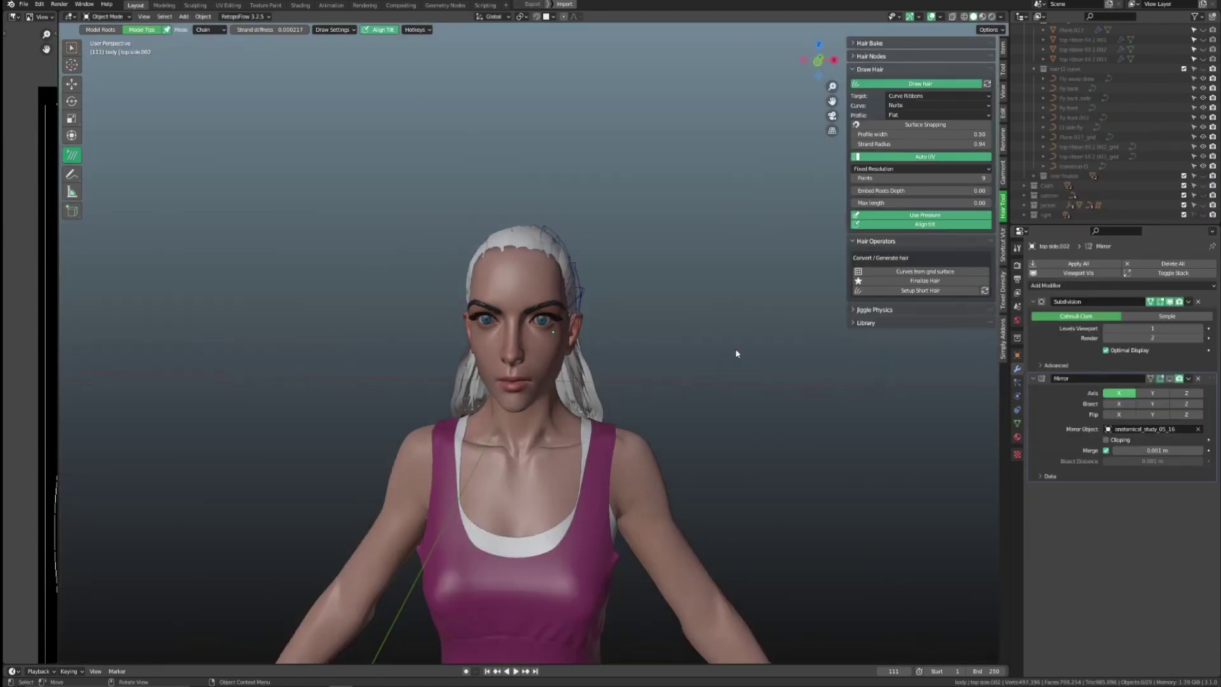
# Step: Enable the viewport display of the Mirror modifier on the L1 top LR and top side.001 strips
pyautogui.moveTo(735, 349); pyautogui.dragTo(582, 305, button='middle')
pyautogui.click(544, 258)
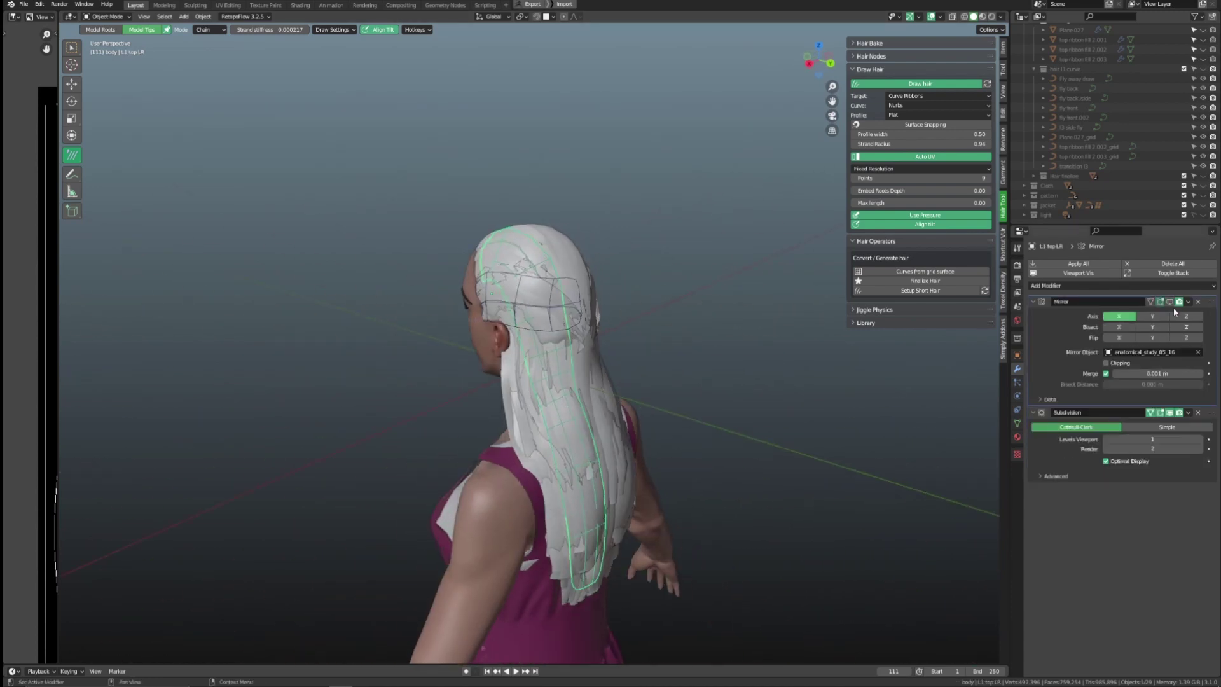
pyautogui.moveTo(731, 407); pyautogui.dragTo(576, 335, button='middle')
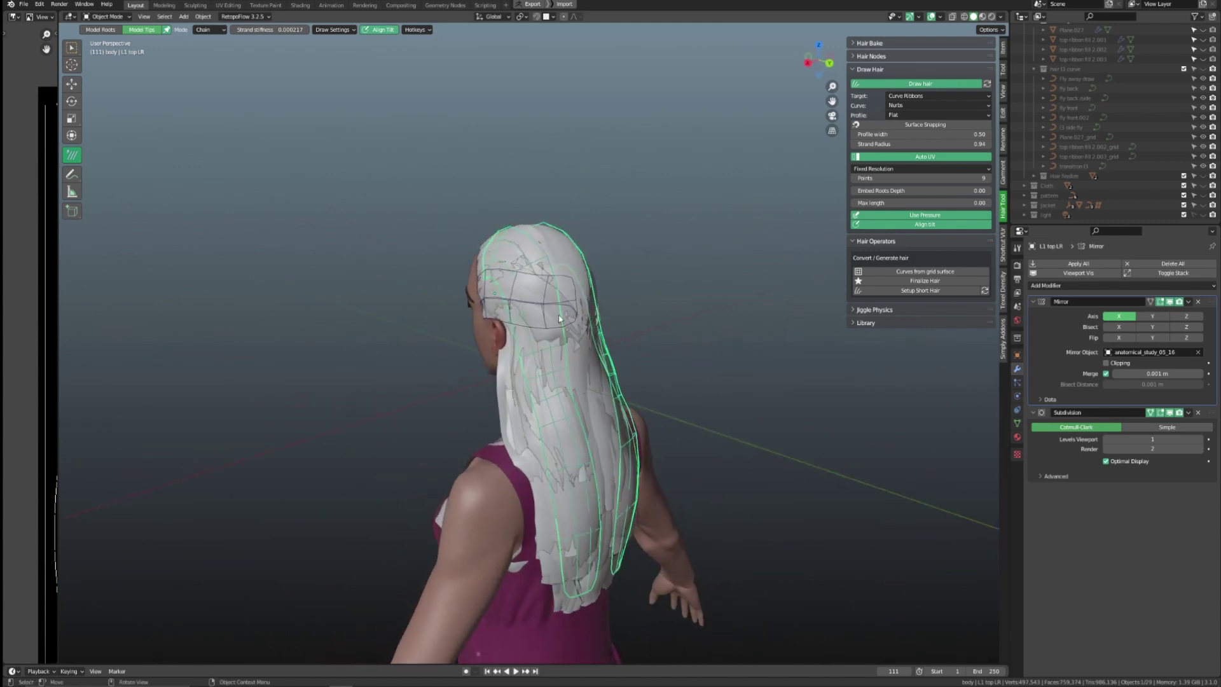
pyautogui.click(546, 284)
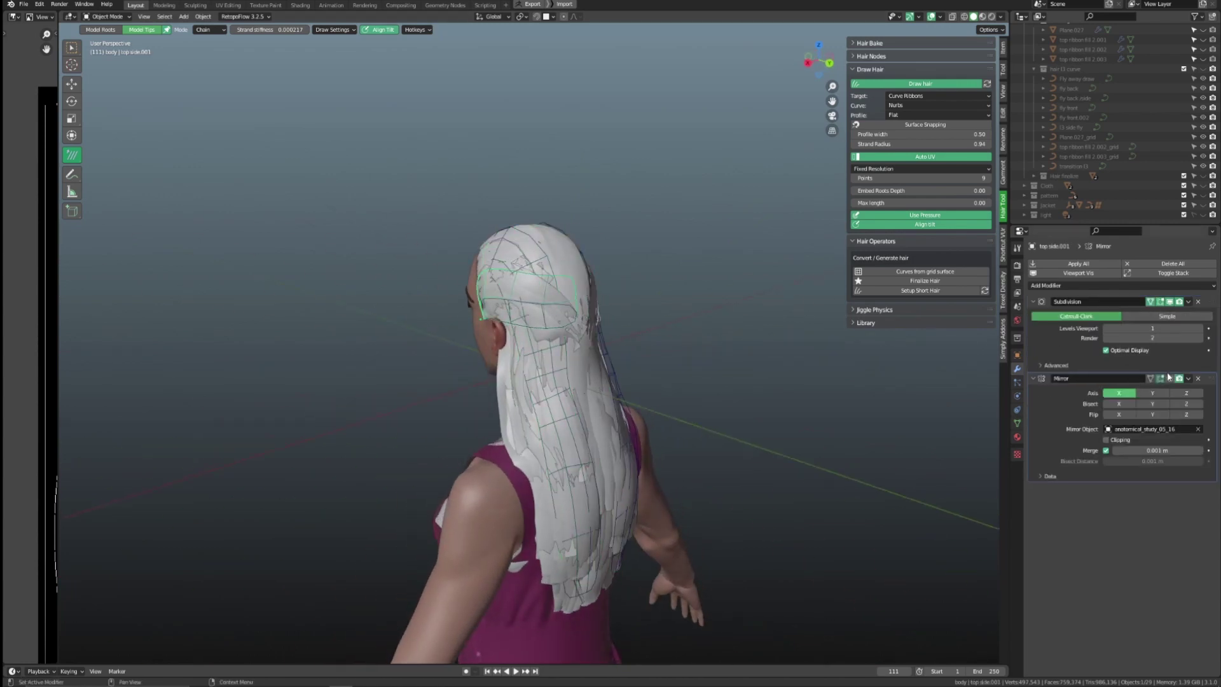
pyautogui.moveTo(795, 414); pyautogui.dragTo(544, 370, button='middle')
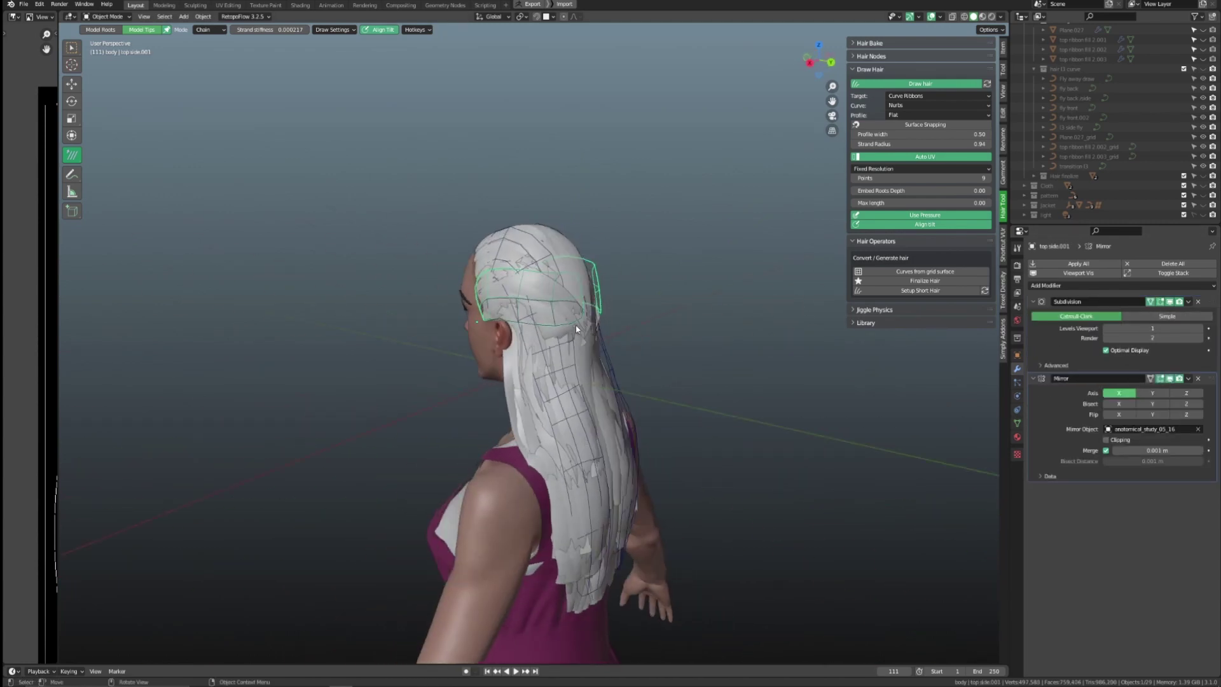
# Step: Select the L1 top LR strip and generate hair curves from its surface with the Nora L1 preset
pyautogui.click(533, 321)
pyautogui.moveTo(532, 321); pyautogui.dragTo(526, 329, button='middle')
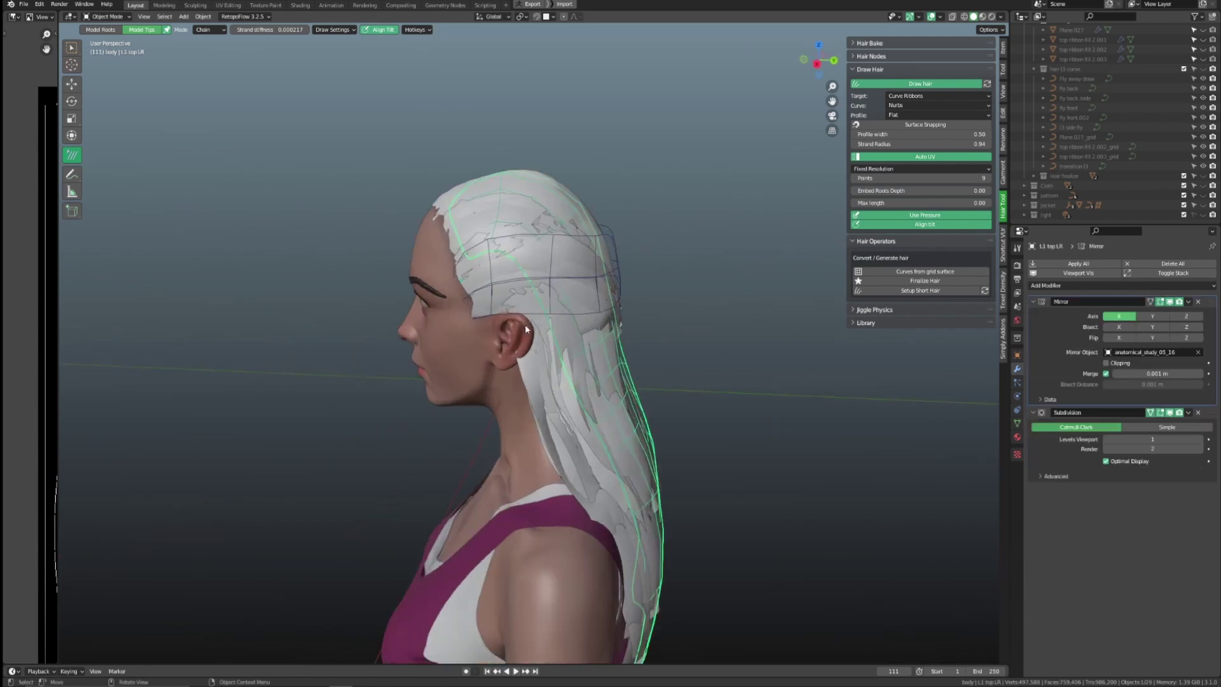
pyautogui.click(499, 287)
pyautogui.moveTo(794, 407); pyautogui.dragTo(542, 176, button='middle')
pyautogui.click(534, 186)
pyautogui.keyDown('shift'); pyautogui.moveTo(669, 217); pyautogui.dragTo(671, 276, button='middle'); pyautogui.keyUp('shift')
pyautogui.hotkey('ctrl', 'shift', 'h')
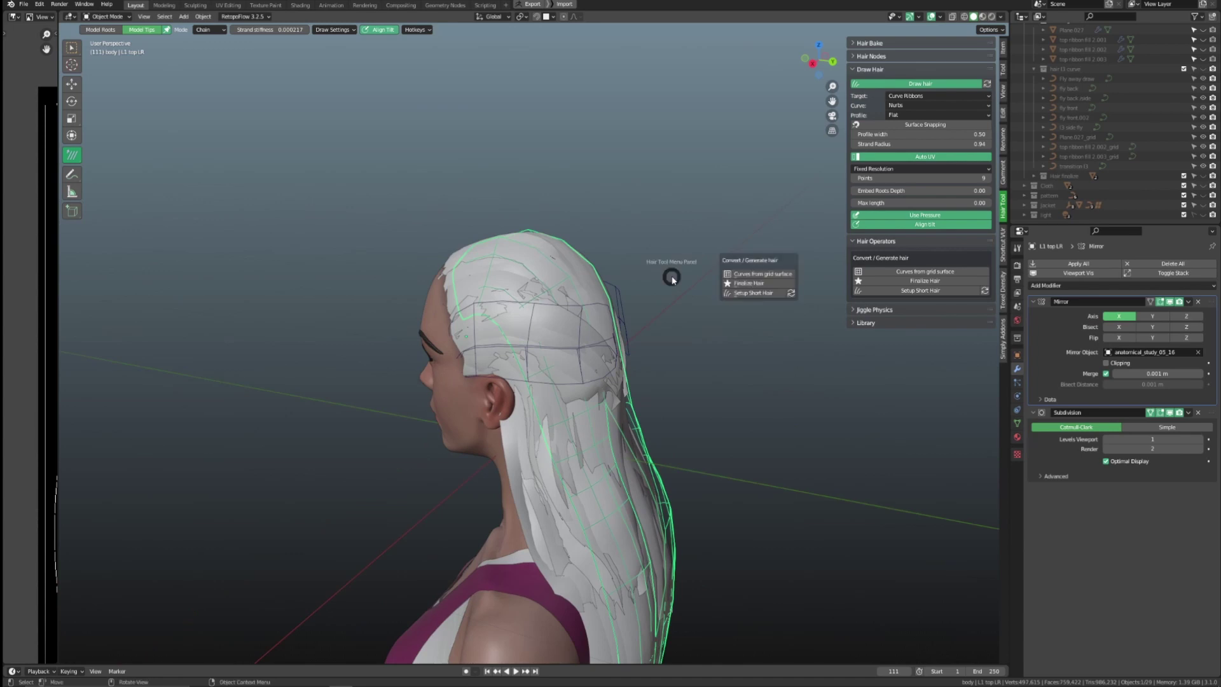
pyautogui.click(729, 275)
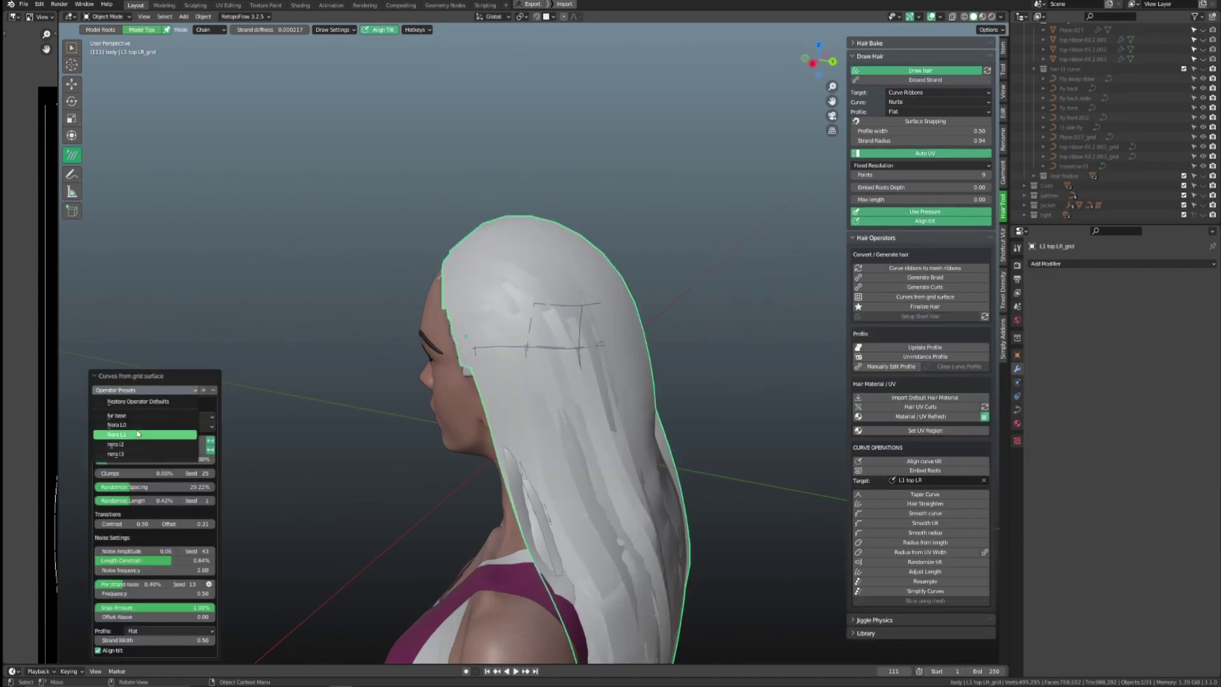
pyautogui.click(138, 434)
# Step: Inspect the L1 top LR hair in material preview without overlays from several angles, and return to solid shading
pyautogui.click(981, 16)
pyautogui.click(931, 17)
pyautogui.moveTo(683, 213); pyautogui.dragTo(483, 219, button='middle')
pyautogui.click(972, 16)
pyautogui.moveTo(525, 273); pyautogui.dragTo(675, 283, button='middle')
# Step: Select the top side.001 strip and generate hair curves from its grid surface with the Nora L1 preset
pyautogui.click(563, 308)
pyautogui.moveTo(563, 308); pyautogui.dragTo(584, 315, button='middle')
pyautogui.hotkey('shift', 'h')
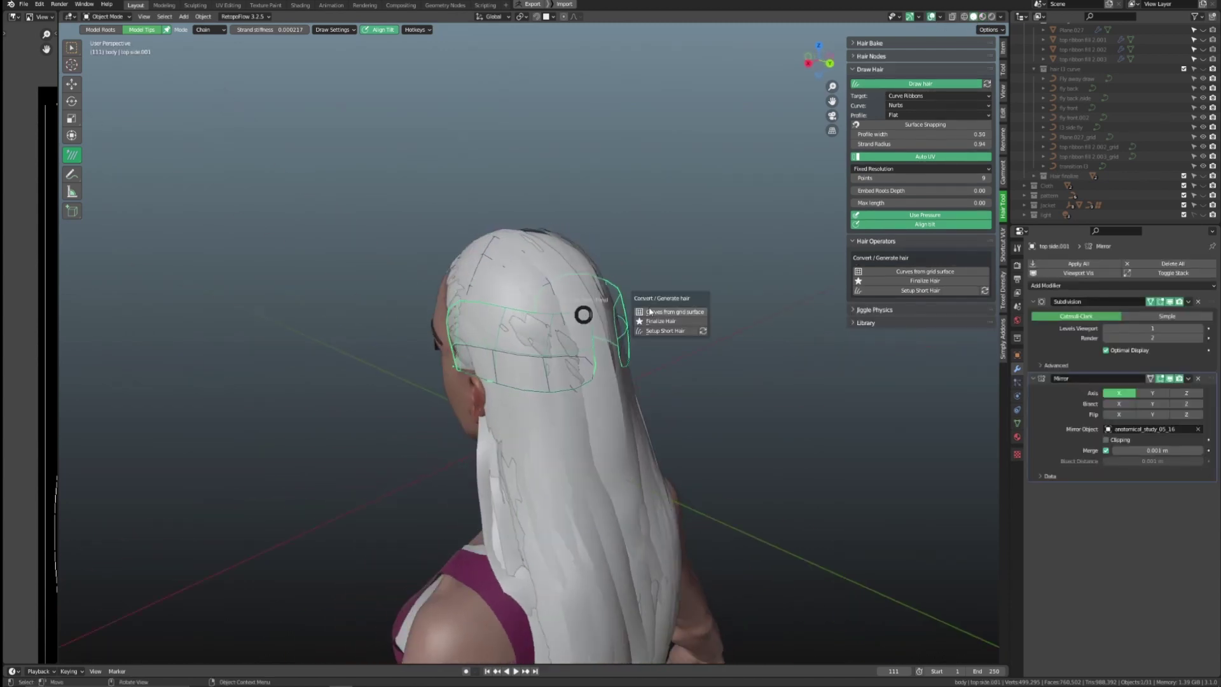
pyautogui.click(656, 313)
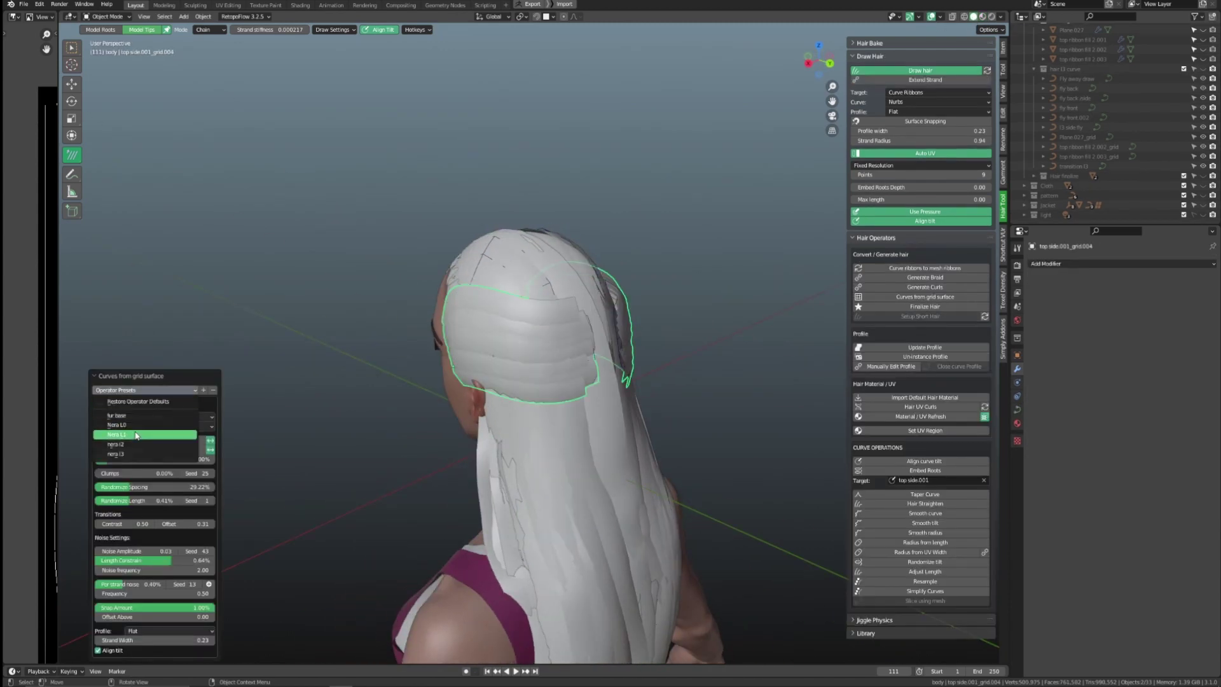
# Step: Inspect the new top side.001 hair in material preview and solid shading from the side, back and above
pyautogui.click(983, 16)
pyautogui.moveTo(661, 219)
pyautogui.mouseDown(button='middle')
pyautogui.moveTo(719, 223)
pyautogui.moveTo(502, 245)
pyautogui.mouseUp(button='middle')
pyautogui.click(973, 17)
pyautogui.moveTo(535, 338); pyautogui.dragTo(699, 337, button='middle')
pyautogui.moveTo(532, 357); pyautogui.dragTo(540, 406, button='middle')
pyautogui.scroll(2, 540, 381)
pyautogui.scroll(10, 1166, 76)
# Step: Unhide and select the top m l1 strip, and generate hair curves from its grid surface with the Nora L1 preset
pyautogui.click(1202, 59)
pyautogui.click(1166, 59)
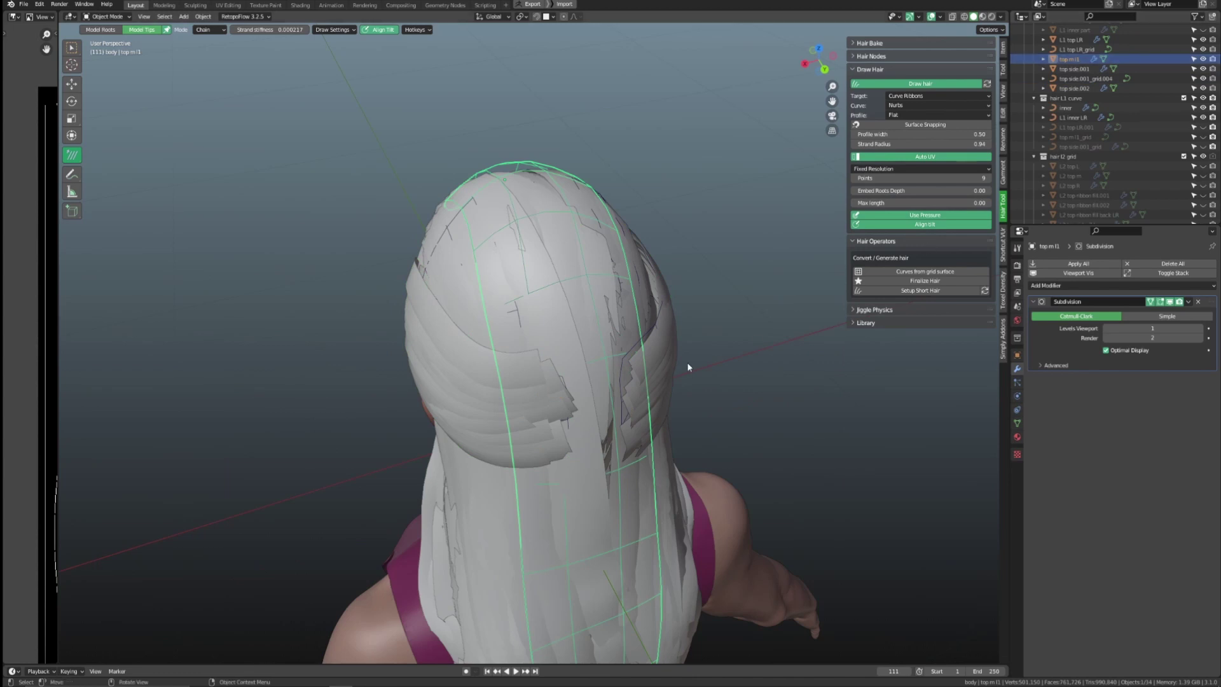
pyautogui.moveTo(705, 388); pyautogui.dragTo(668, 352, button='middle')
pyautogui.hotkey('shift', 'h')
pyautogui.click(759, 349)
pyautogui.scroll(-2, 534, 346)
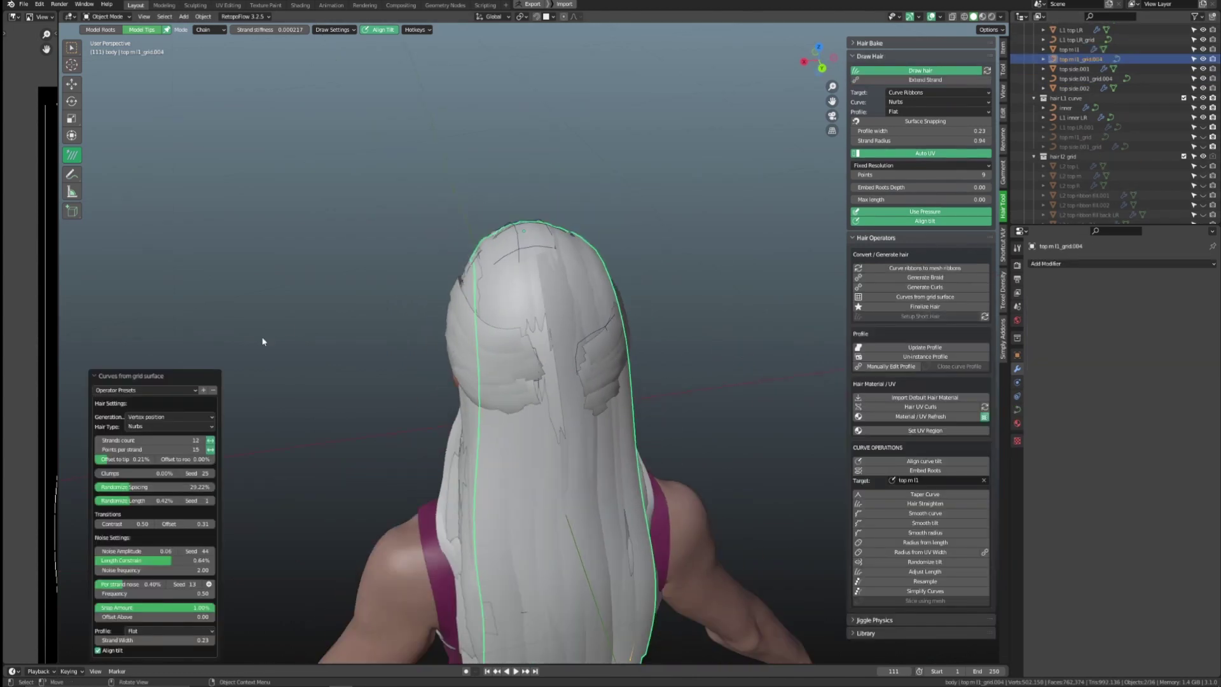
pyautogui.click(127, 434)
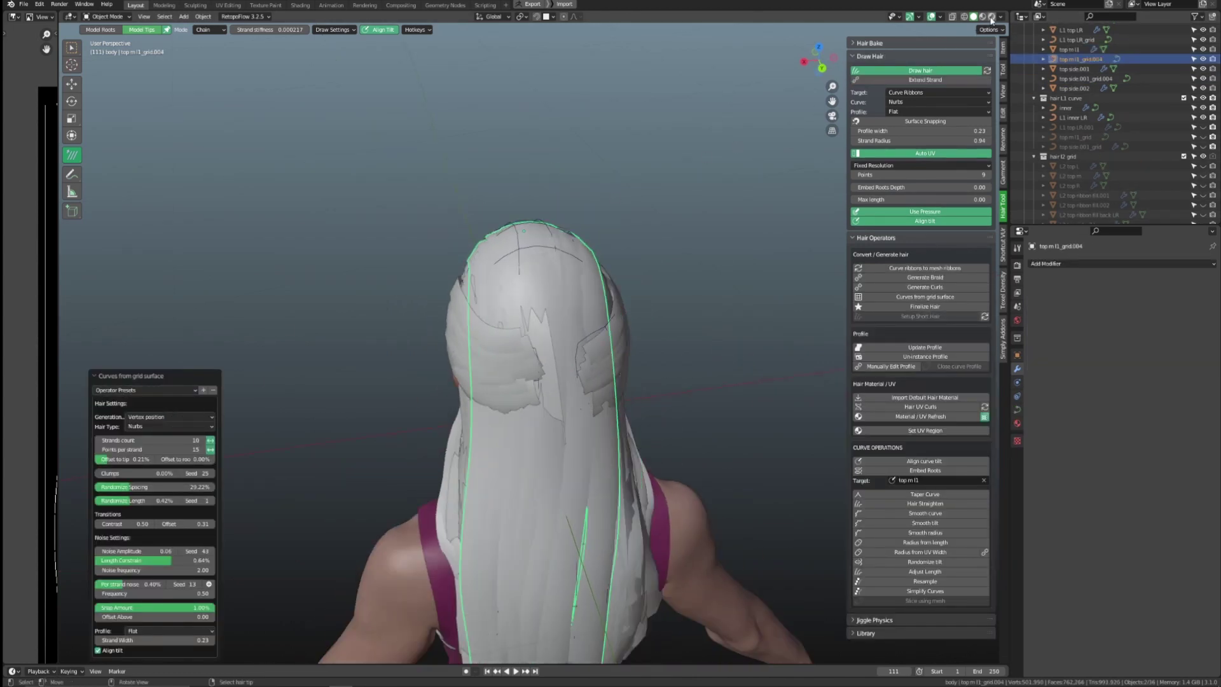
# Step: Inspect the layer 1 hair on the back and sides of the head in material preview and solid shading
pyautogui.click(991, 17)
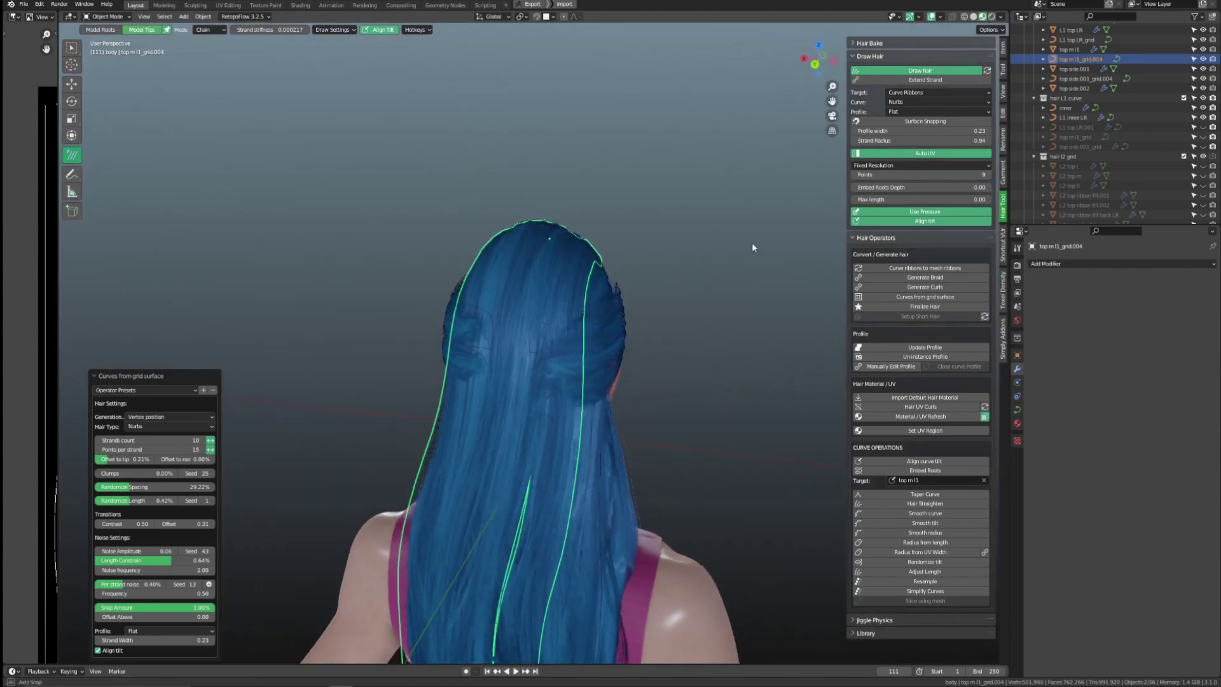
pyautogui.moveTo(752, 242)
pyautogui.mouseDown(button='middle')
pyautogui.moveTo(692, 333)
pyautogui.moveTo(612, 306)
pyautogui.moveTo(695, 349)
pyautogui.moveTo(651, 378)
pyautogui.moveTo(791, 338)
pyautogui.moveTo(783, 356)
pyautogui.moveTo(623, 343)
pyautogui.mouseUp(button='middle')
pyautogui.click(791, 337)
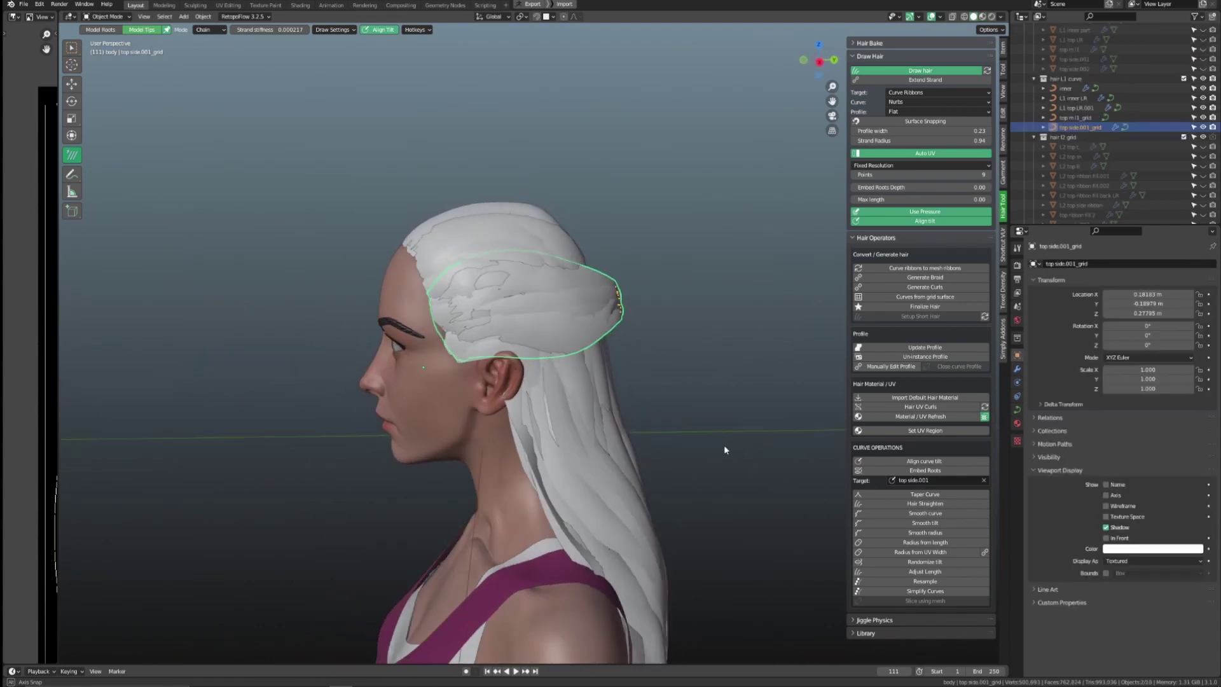
pyautogui.moveTo(723, 444)
pyautogui.mouseDown(button='middle')
pyautogui.moveTo(688, 447)
pyautogui.moveTo(753, 393)
pyautogui.mouseUp(button='middle')
pyautogui.scroll(4, 753, 393)
pyautogui.click(980, 18)
pyautogui.moveTo(667, 407)
pyautogui.mouseDown(button='middle')
pyautogui.moveTo(730, 382)
pyautogui.moveTo(662, 293)
pyautogui.moveTo(632, 307)
pyautogui.moveTo(512, 311)
pyautogui.moveTo(636, 326)
pyautogui.moveTo(540, 331)
pyautogui.moveTo(600, 331)
pyautogui.mouseUp(button='middle')
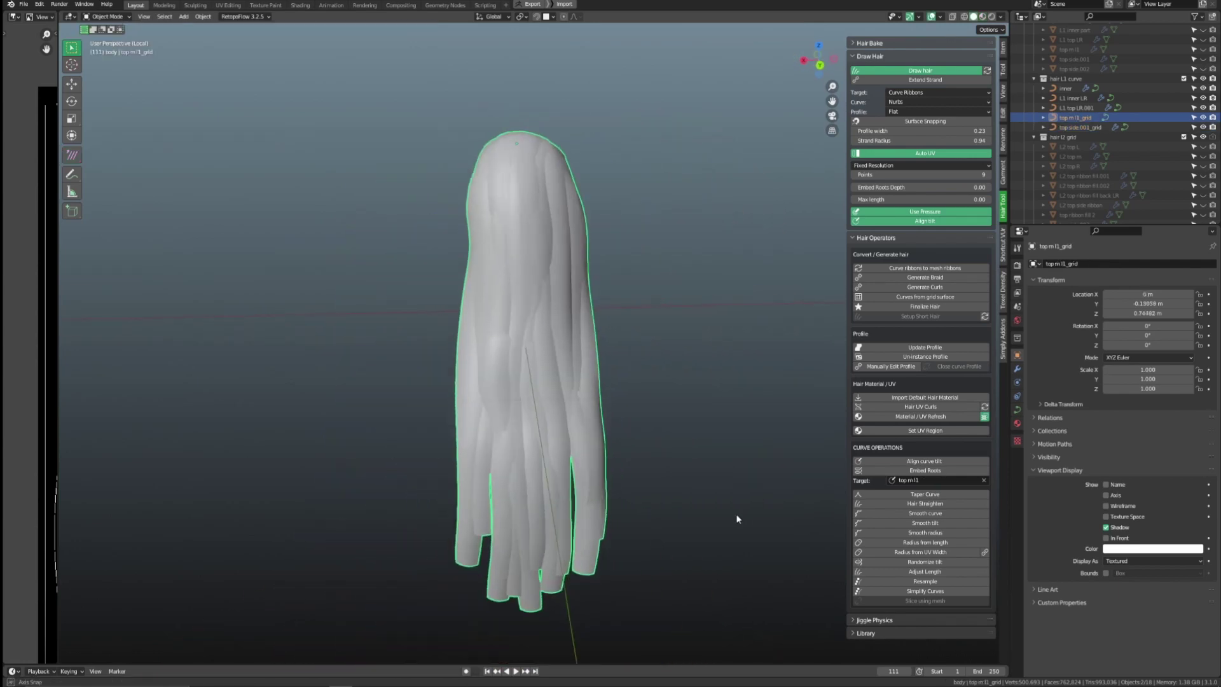
# Step: Taper the isolated top m l1_grid curves with a convex falloff whose tip end sits at about 0.27
pyautogui.hotkey('ctrl', 'shift', 'h')
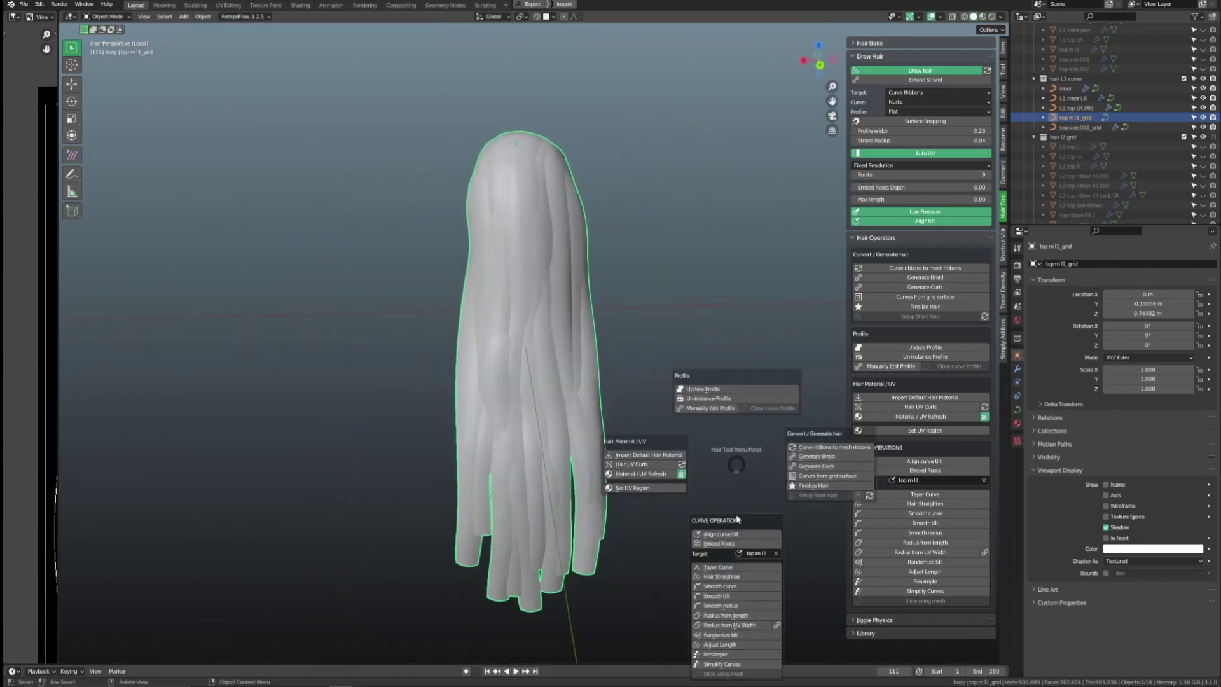
pyautogui.click(710, 565)
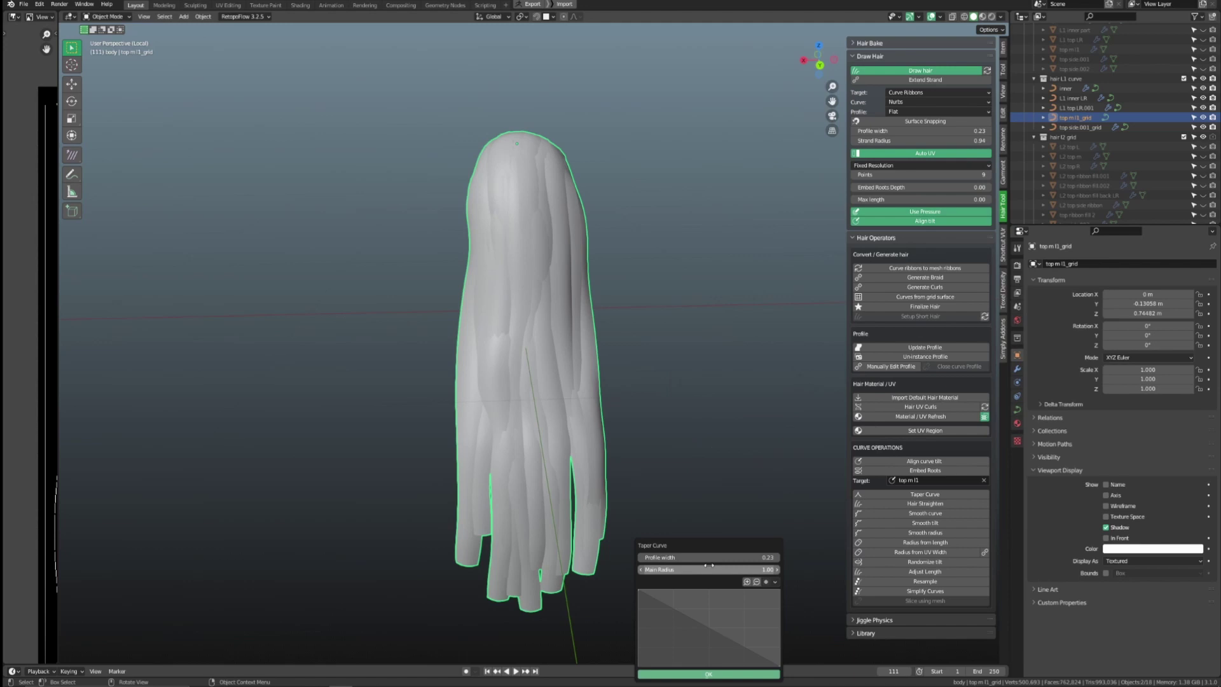
pyautogui.click(723, 674)
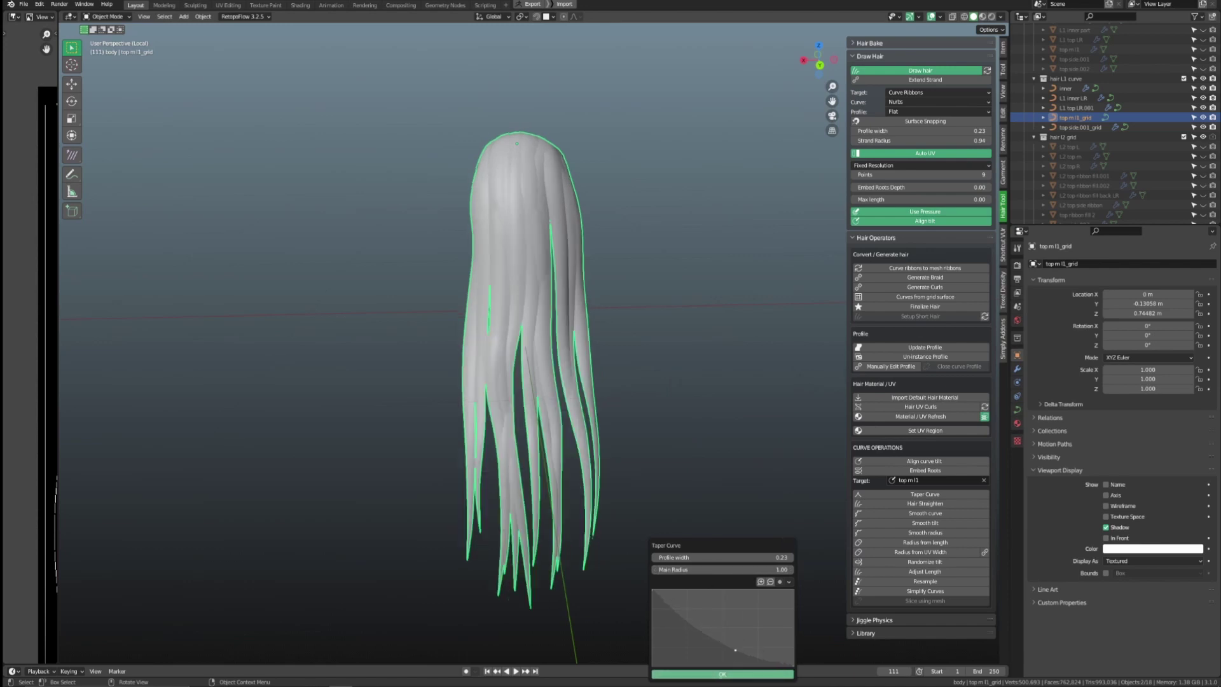
pyautogui.click(738, 674)
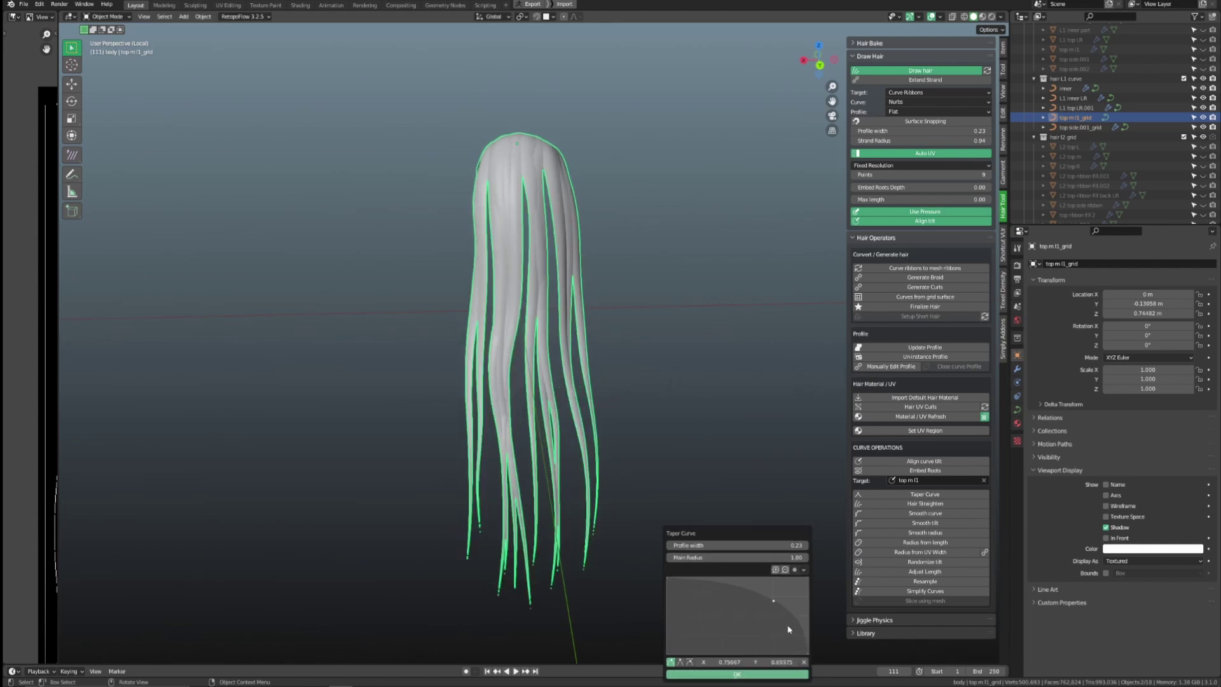
pyautogui.click(789, 674)
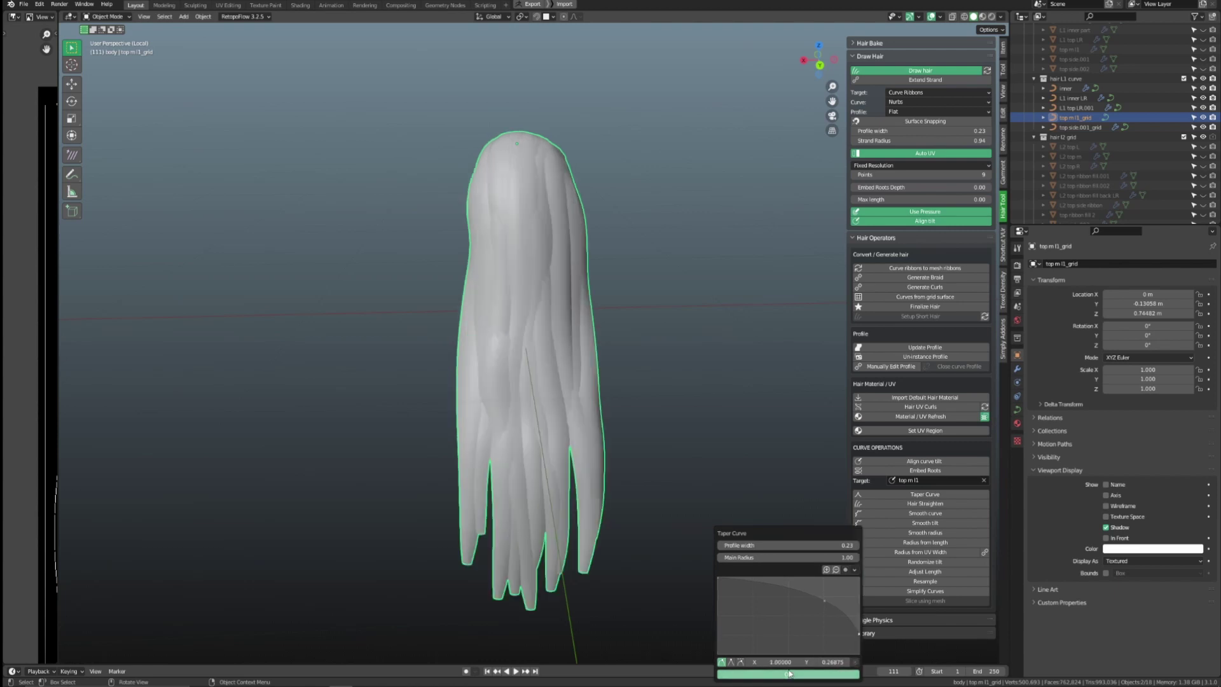
# Step: Inspect the tapered hair in material preview, first isolated and then on the full character without overlays
pyautogui.click(983, 17)
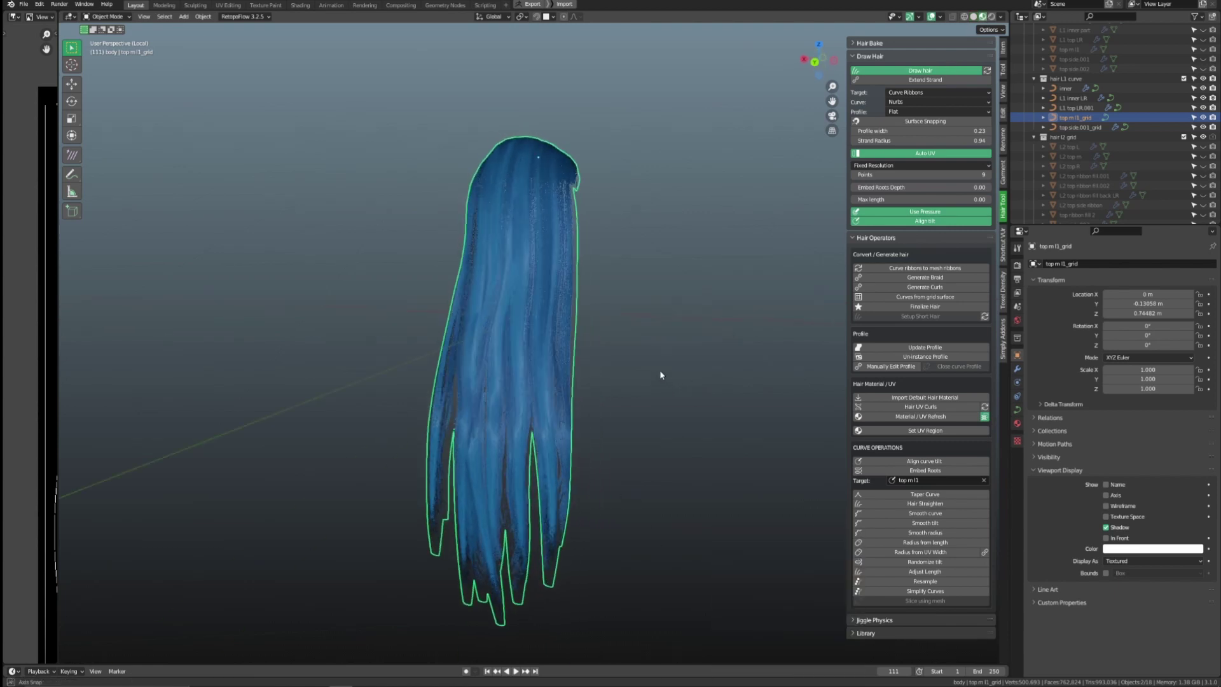
pyautogui.moveTo(689, 364); pyautogui.dragTo(693, 364, button='middle')
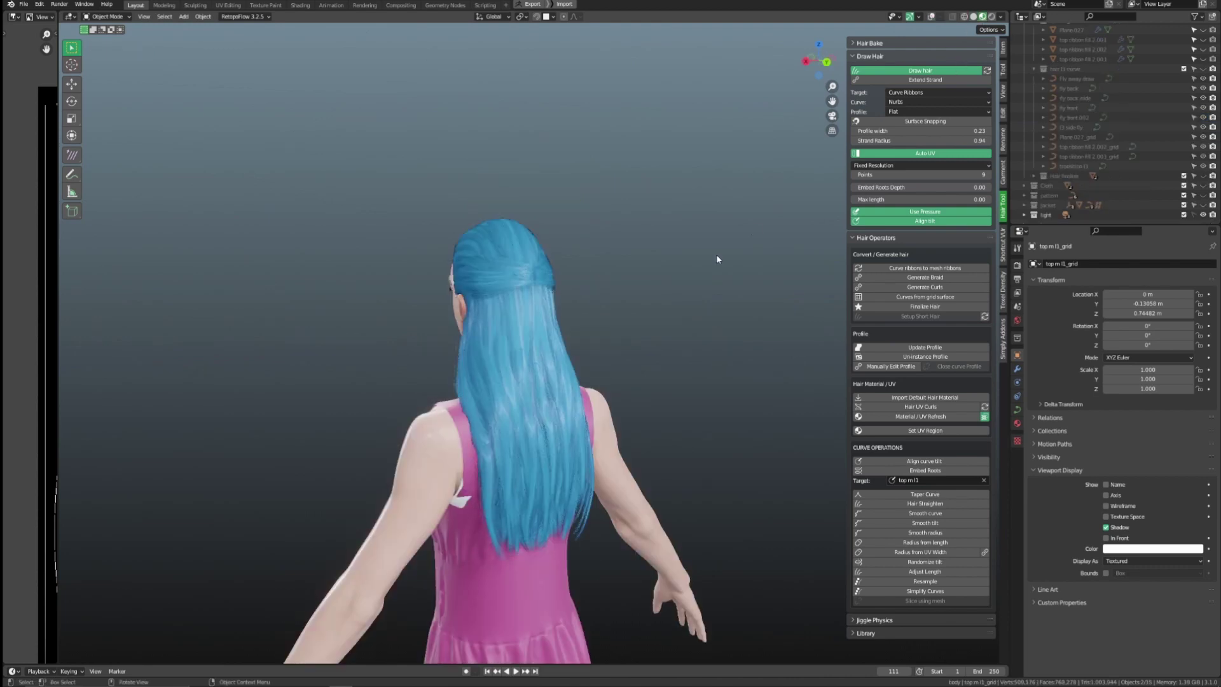
pyautogui.moveTo(716, 254); pyautogui.dragTo(508, 257, button='middle')
pyautogui.moveTo(745, 285); pyautogui.dragTo(317, 317, button='middle')
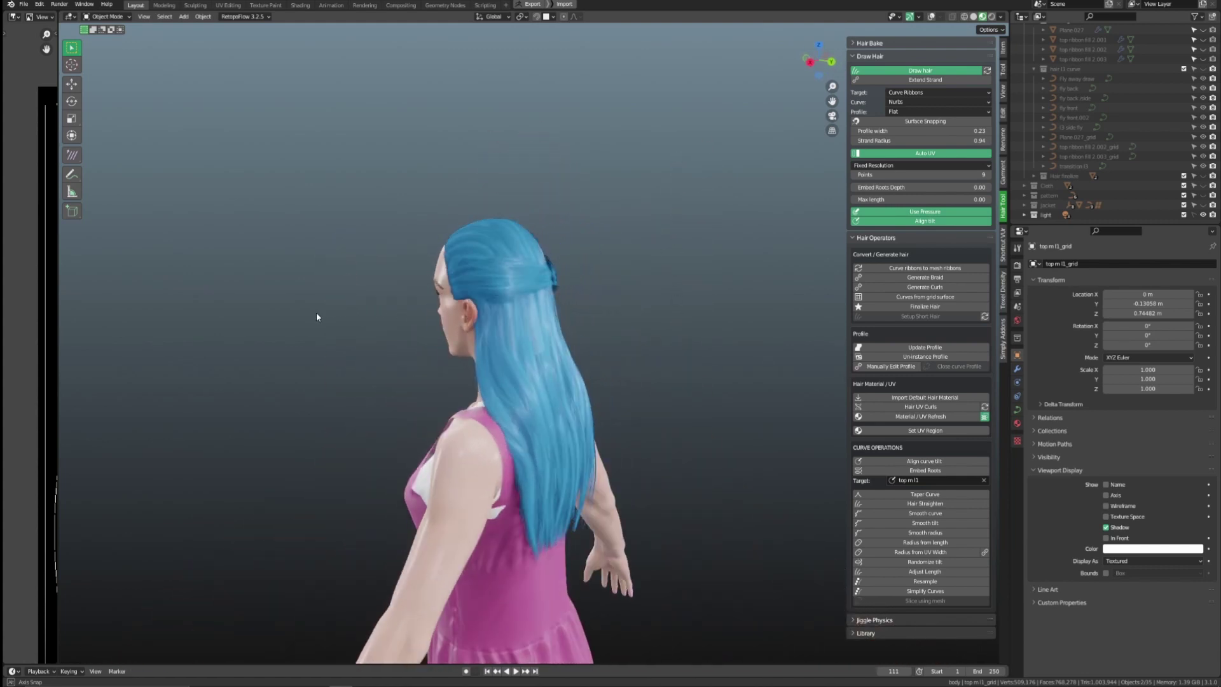
pyautogui.moveTo(751, 318); pyautogui.dragTo(406, 359, button='middle')
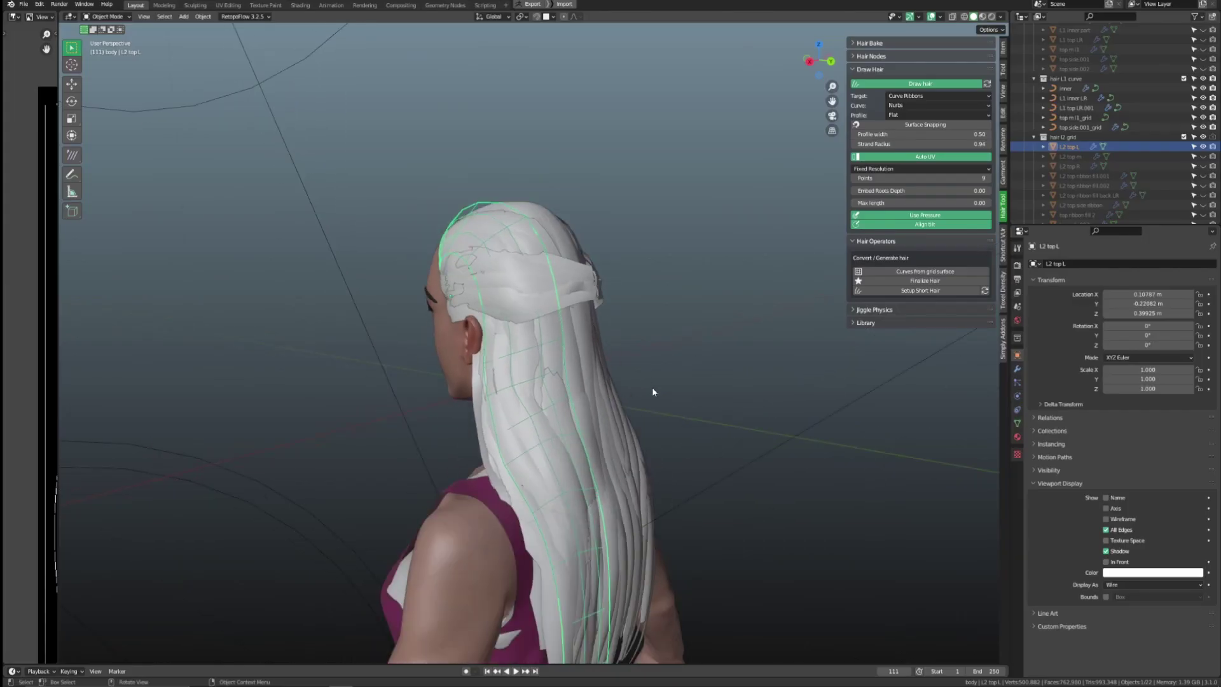
# Step: Generate hair curves from the L2 top L strip's grid surface with the nora l2 preset
pyautogui.hotkey('ctrl', 'shift', 'h')
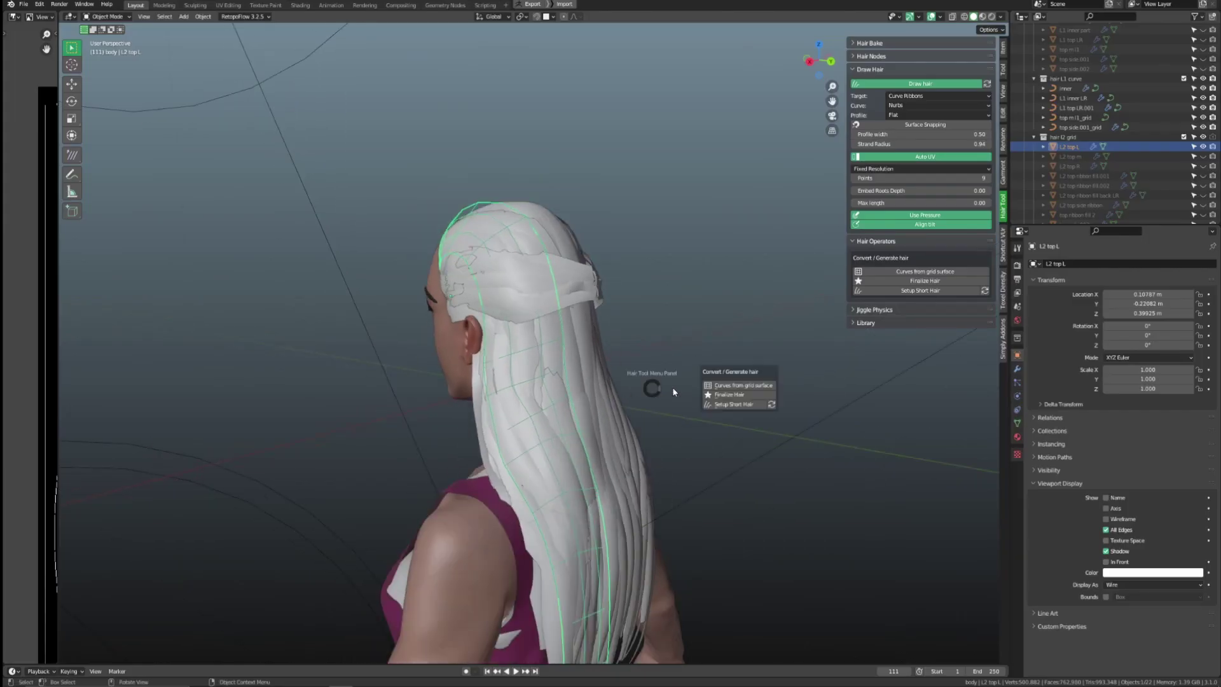
pyautogui.click(708, 384)
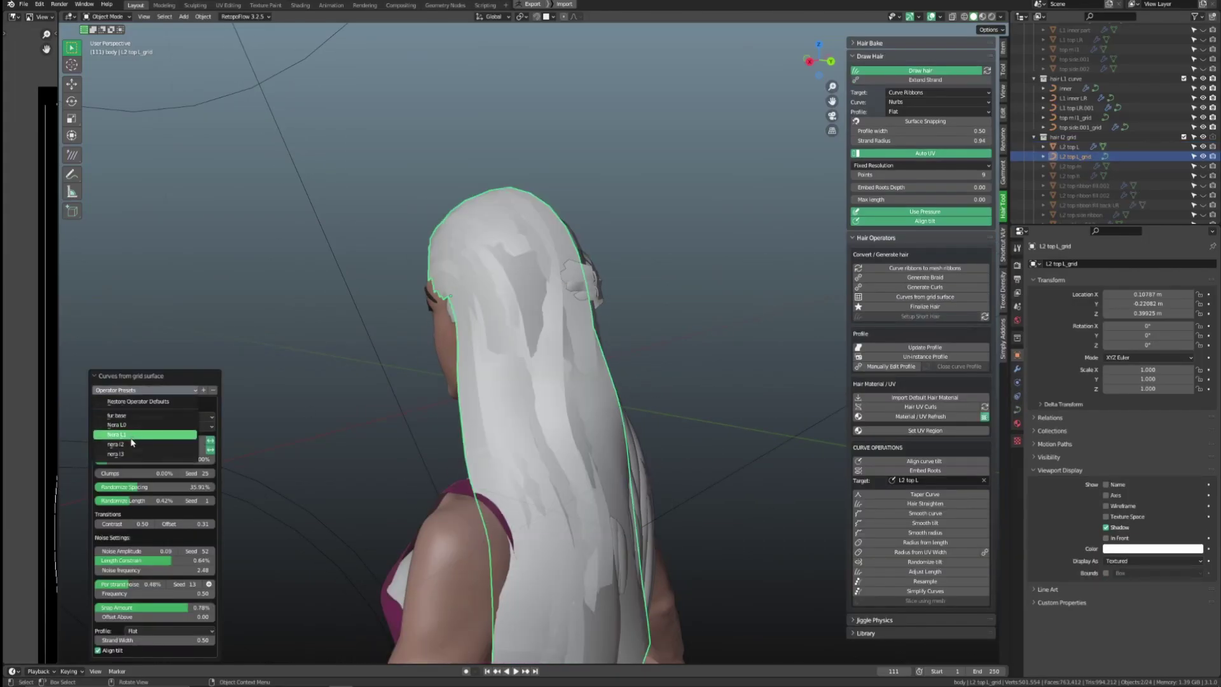
pyautogui.click(131, 436)
# Step: Inspect the L2 top L hair in material preview and solid shading, checking its coverage and noise settings
pyautogui.moveTo(579, 361); pyautogui.dragTo(637, 371, button='middle')
pyautogui.click(982, 17)
pyautogui.moveTo(580, 338)
pyautogui.mouseDown(button='middle')
pyautogui.moveTo(650, 337)
pyautogui.moveTo(594, 347)
pyautogui.mouseUp(button='middle')
pyautogui.click(973, 17)
pyautogui.scroll(1, 600, 323)
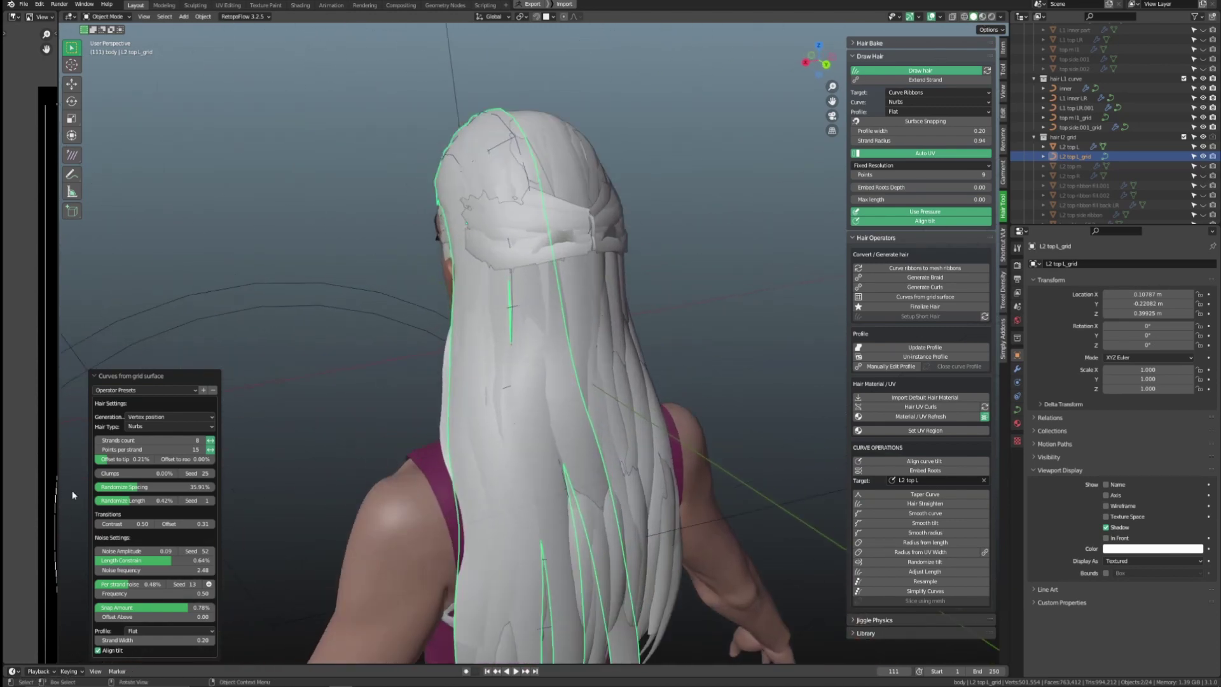
pyautogui.click(213, 551)
pyautogui.moveTo(242, 534); pyautogui.dragTo(271, 513, button='middle')
pyautogui.moveTo(349, 430); pyautogui.dragTo(682, 319, button='middle')
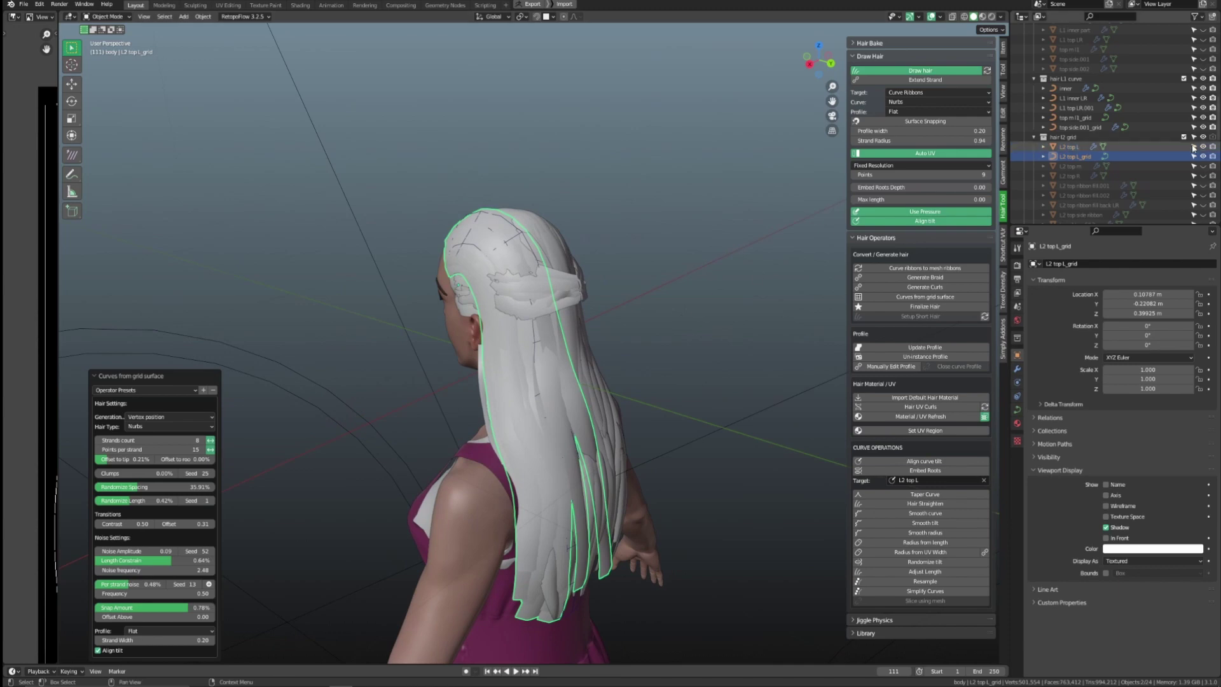
# Step: Select the L2 top m strip and generate hair curves from its grid surface with the nora l2 preset
pyautogui.moveTo(597, 223); pyautogui.dragTo(567, 228, button='middle')
pyautogui.click(567, 227)
pyautogui.moveTo(661, 238); pyautogui.dragTo(583, 244, button='middle')
pyautogui.hotkey('ctrl', 'shift', 'h')
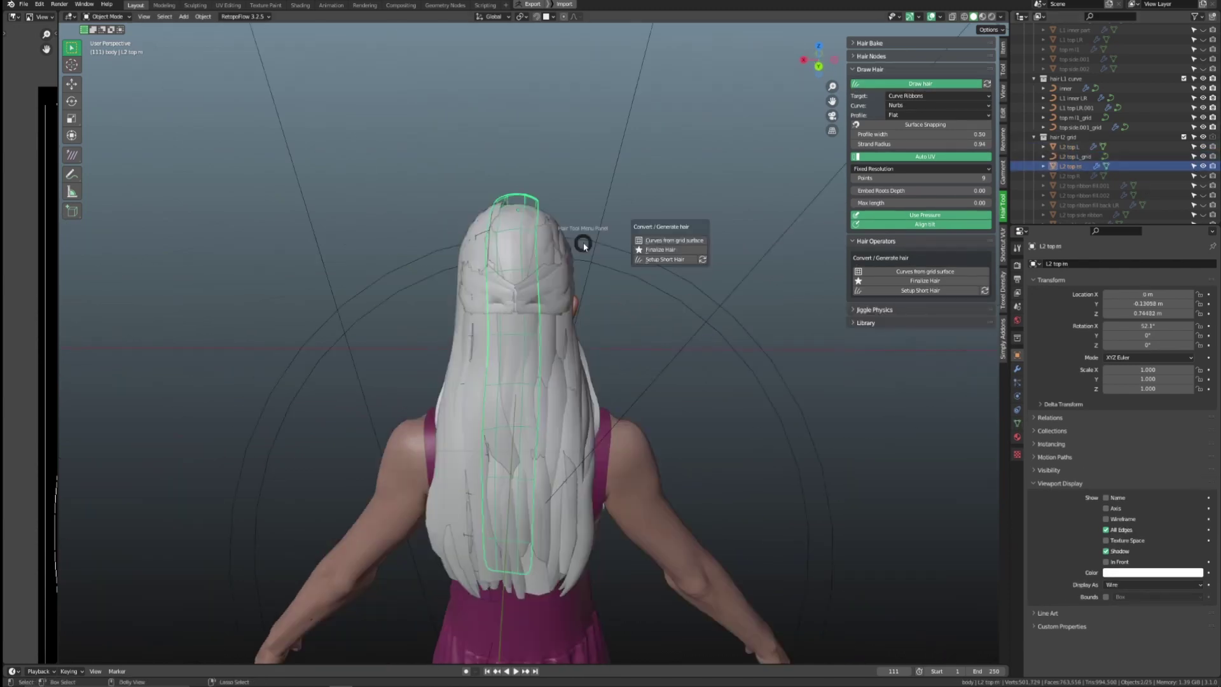
pyautogui.click(651, 245)
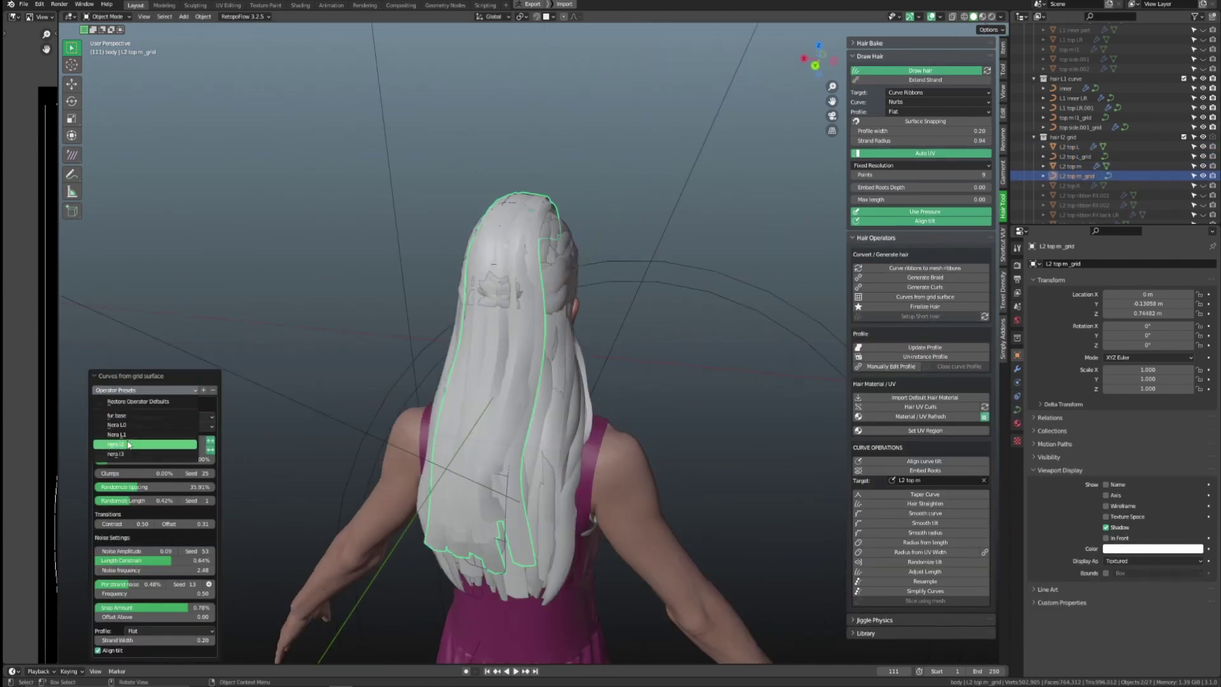
pyautogui.click(127, 444)
# Step: Adjust a strand of the L2 top m_grid curves at the back of the head in Edit Mode, checking it in material preview
pyautogui.moveTo(575, 338); pyautogui.dragTo(602, 361, button='middle')
pyautogui.click(982, 18)
pyautogui.press('Tab')
pyautogui.moveTo(547, 317); pyautogui.dragTo(684, 315, button='middle')
pyautogui.click(499, 341)
pyautogui.press('g')
pyautogui.click(604, 318)
pyautogui.click(685, 315)
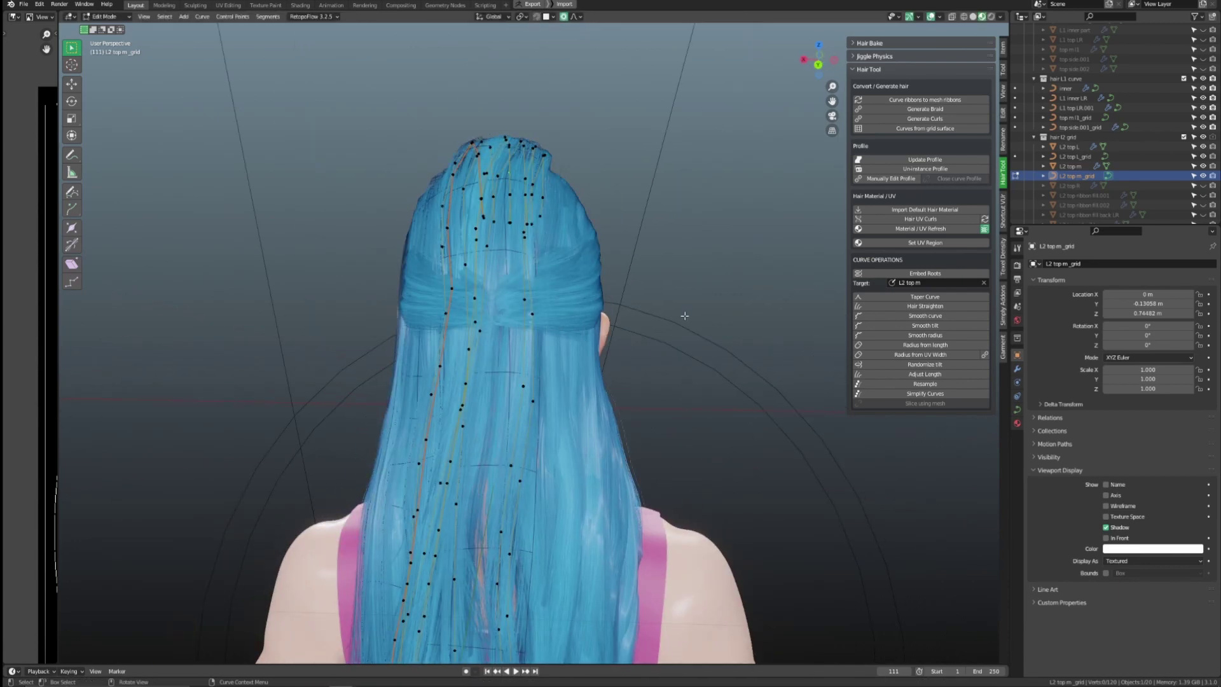
pyautogui.press('Tab')
pyautogui.scroll(-2, 685, 315)
pyautogui.click(972, 17)
# Step: Select the L2 top R strip and generate hair curves from its grid surface with the nora l2 preset
pyautogui.click(1073, 185)
pyautogui.moveTo(695, 207); pyautogui.dragTo(662, 207, button='middle')
pyautogui.hotkey('ctrl', 'shift', 'h')
pyautogui.click(747, 204)
pyautogui.click(135, 432)
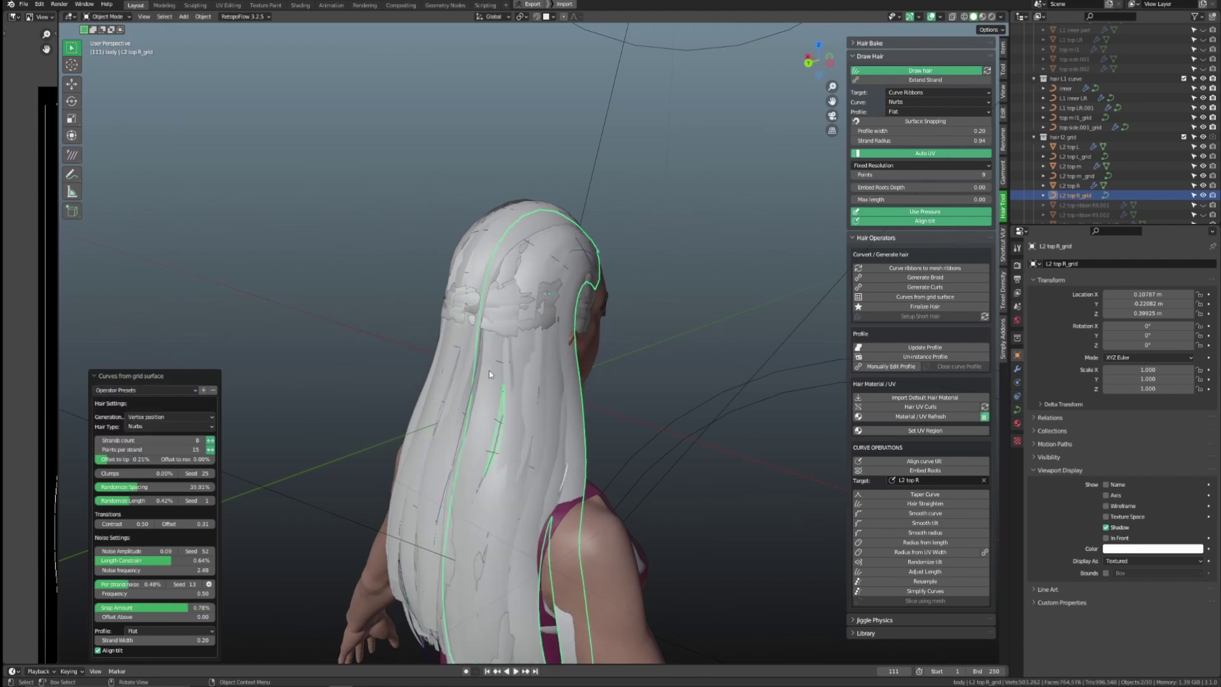
# Step: Inspect the L2 top R hair in rendered view and material preview without overlays, and check its Layer 2 material settings
pyautogui.moveTo(311, 407); pyautogui.dragTo(644, 309, button='middle')
pyautogui.click(992, 17)
pyautogui.click(930, 16)
pyautogui.click(1016, 422)
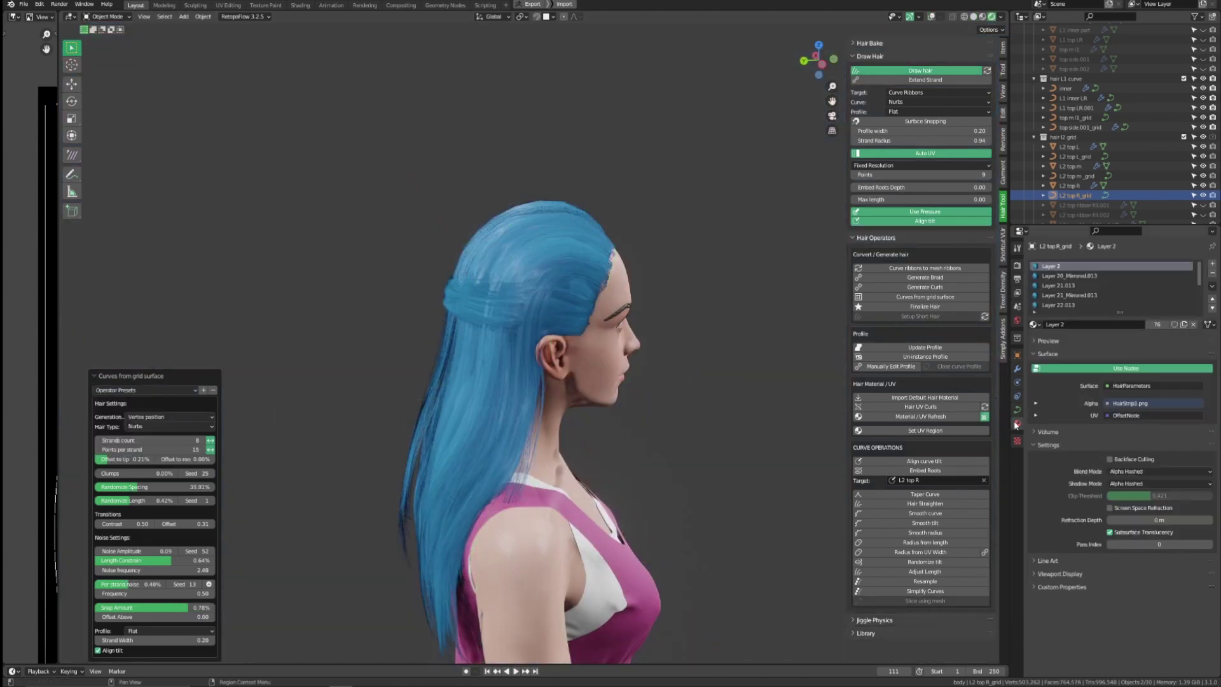
pyautogui.click(983, 16)
pyautogui.moveTo(578, 235)
pyautogui.mouseDown(button='middle')
pyautogui.moveTo(651, 235)
pyautogui.moveTo(640, 223)
pyautogui.mouseUp(button='middle')
pyautogui.scroll(2, 640, 223)
pyautogui.click(973, 17)
# Step: Reposition strand points of the L2 top m_grid curves over the crown with proportional editing, previewing the hair material without overlays
pyautogui.click(1077, 175)
pyautogui.hotkey('shift', 'alt', 'z')
pyautogui.scroll(1, 591, 223)
pyautogui.keyDown('shift'); pyautogui.moveTo(560, 212); pyautogui.dragTo(591, 247, button='middle'); pyautogui.keyUp('shift')
pyautogui.press('Tab')
pyautogui.click(982, 16)
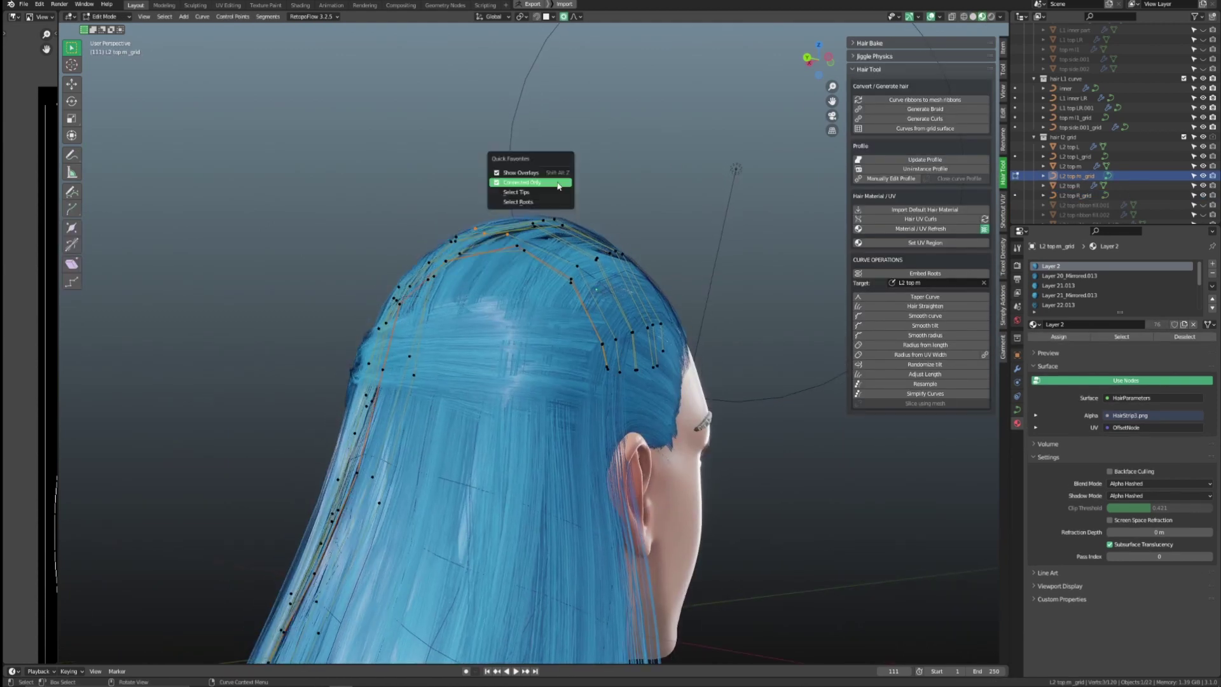
pyautogui.click(559, 175)
pyautogui.press('g')
pyautogui.click(465, 265)
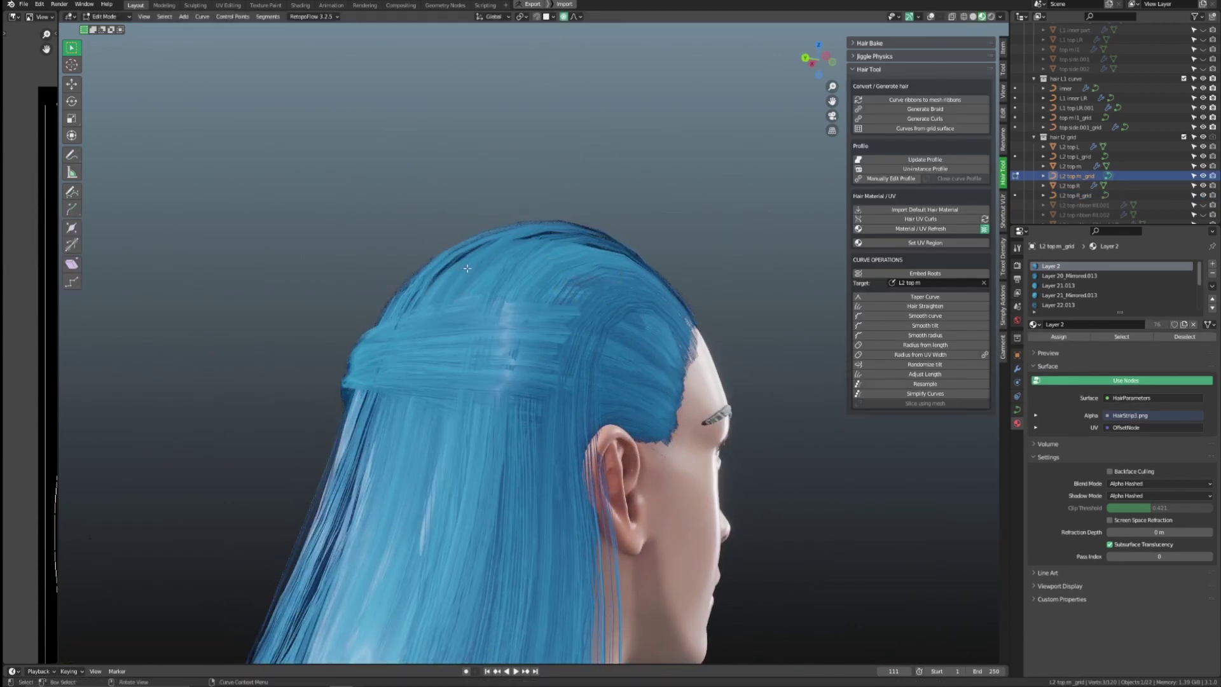
pyautogui.click(510, 346)
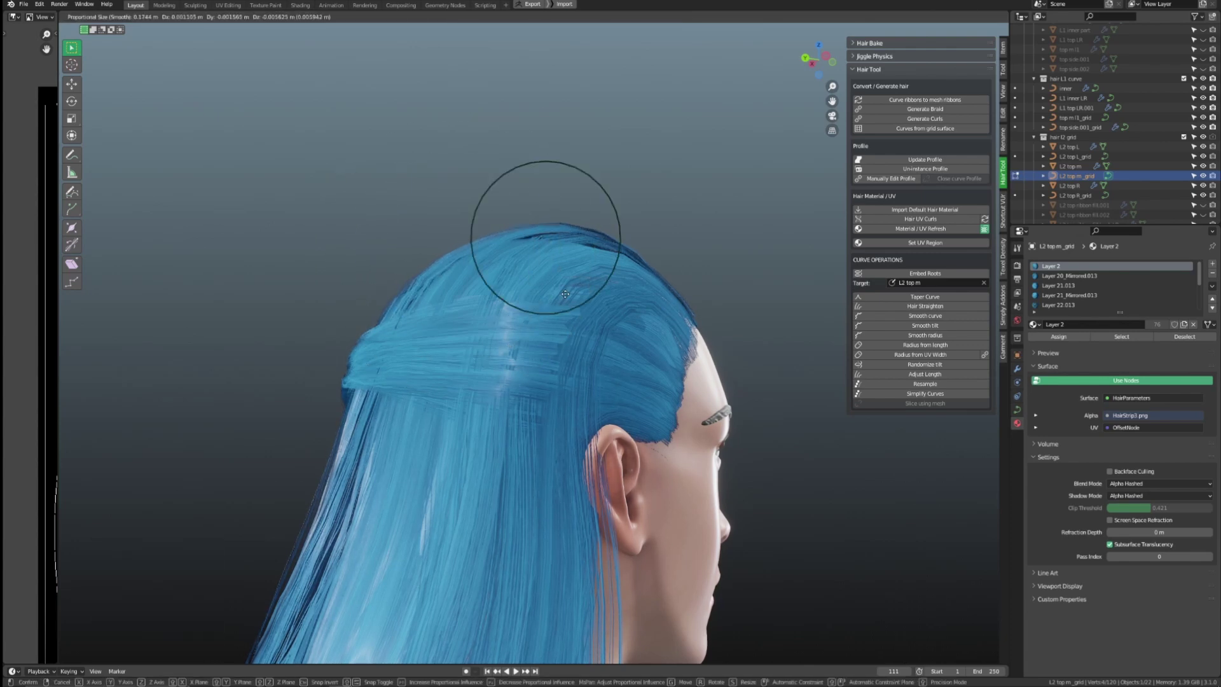
pyautogui.click(564, 293)
pyautogui.press('KP_3')
pyautogui.press('KP_1')
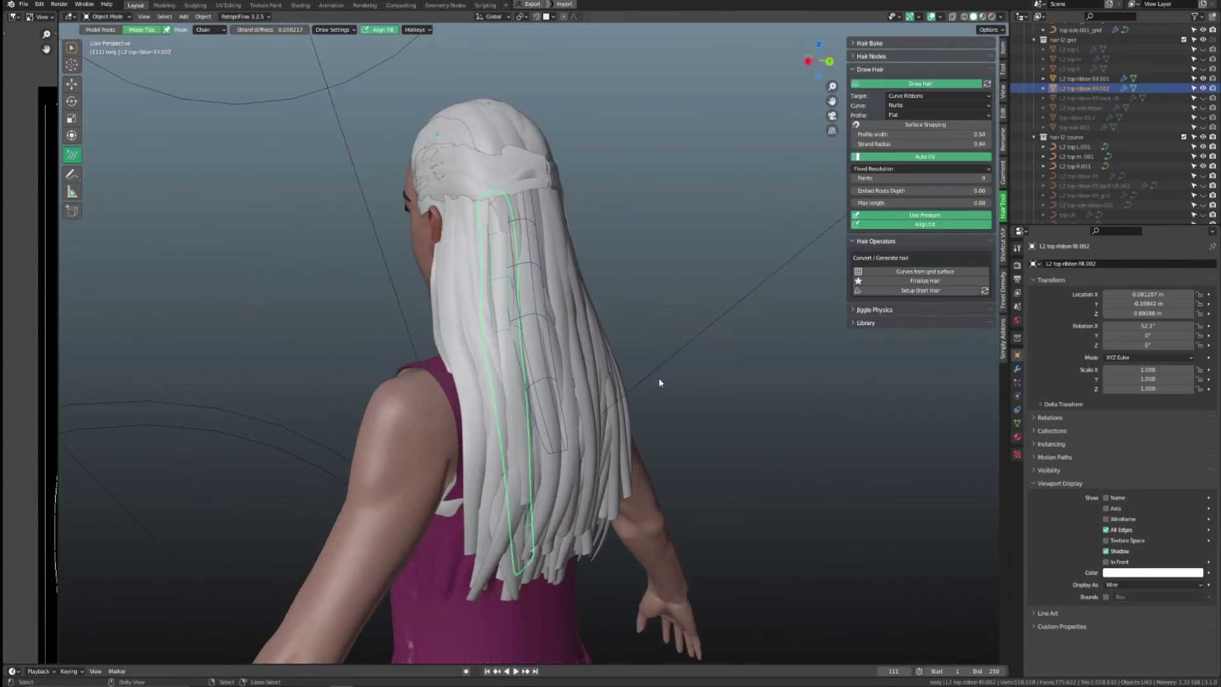
# Step: Generate hair curves from the L2 top ribbon fill.002 strip's grid surface with the nora l2 preset
pyautogui.click(737, 376)
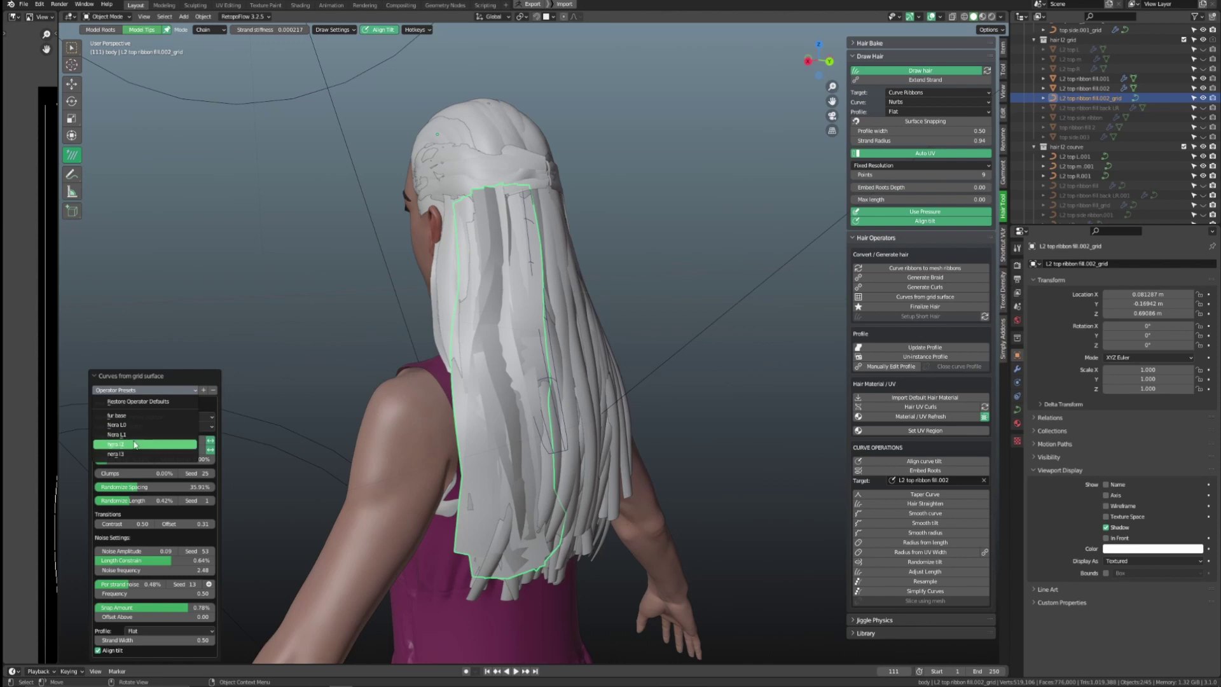
pyautogui.click(135, 444)
pyautogui.scroll(2, 604, 330)
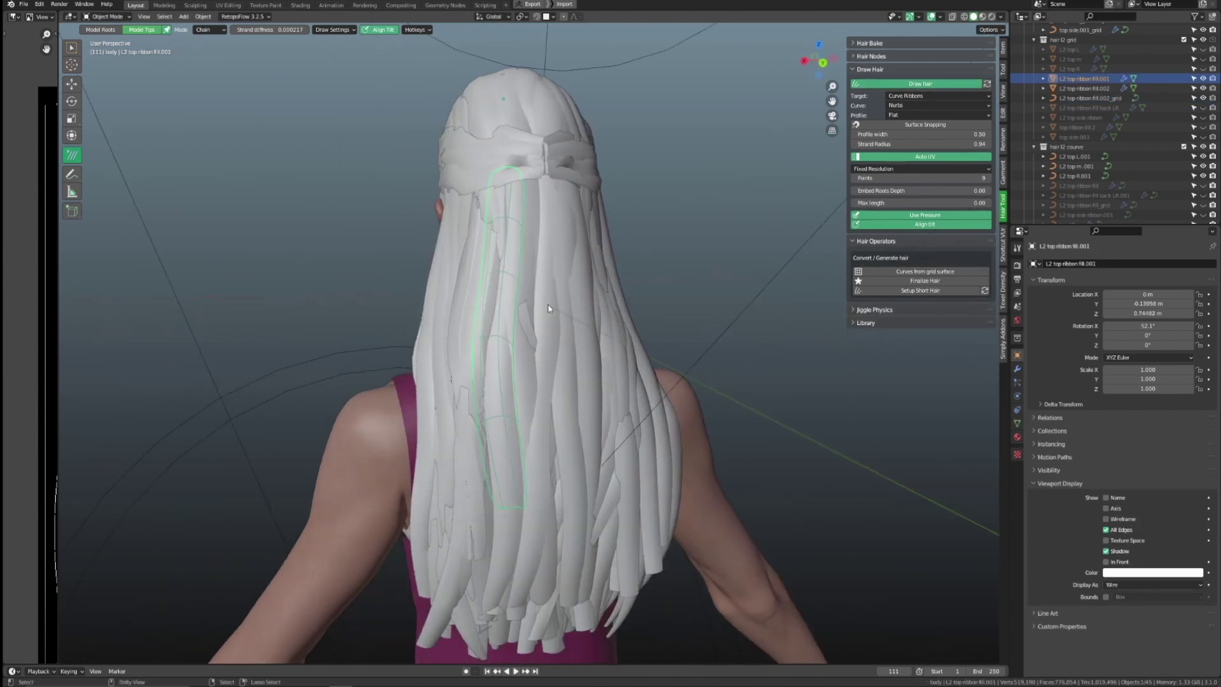
# Step: Generate hair curves from the L2 top ribbon fill.001 strip's grid surface with the nora l2 preset
pyautogui.click(616, 302)
pyautogui.click(139, 443)
pyautogui.moveTo(537, 417); pyautogui.dragTo(590, 368, button='middle')
pyautogui.scroll(-1, 590, 368)
# Step: Select the tips of the L2 top ribbon fill.001_grid curves and move them about 0.25 m down with connected proportional editing in side view
pyautogui.press('Tab')
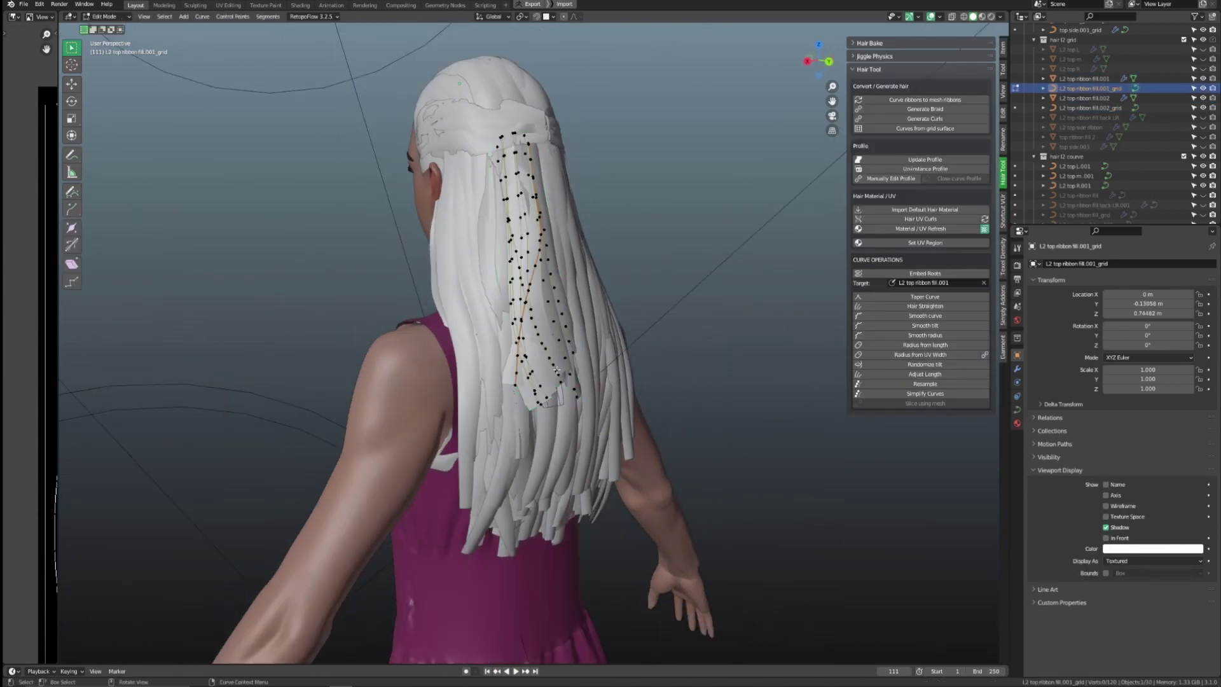
pyautogui.press('KP_3')
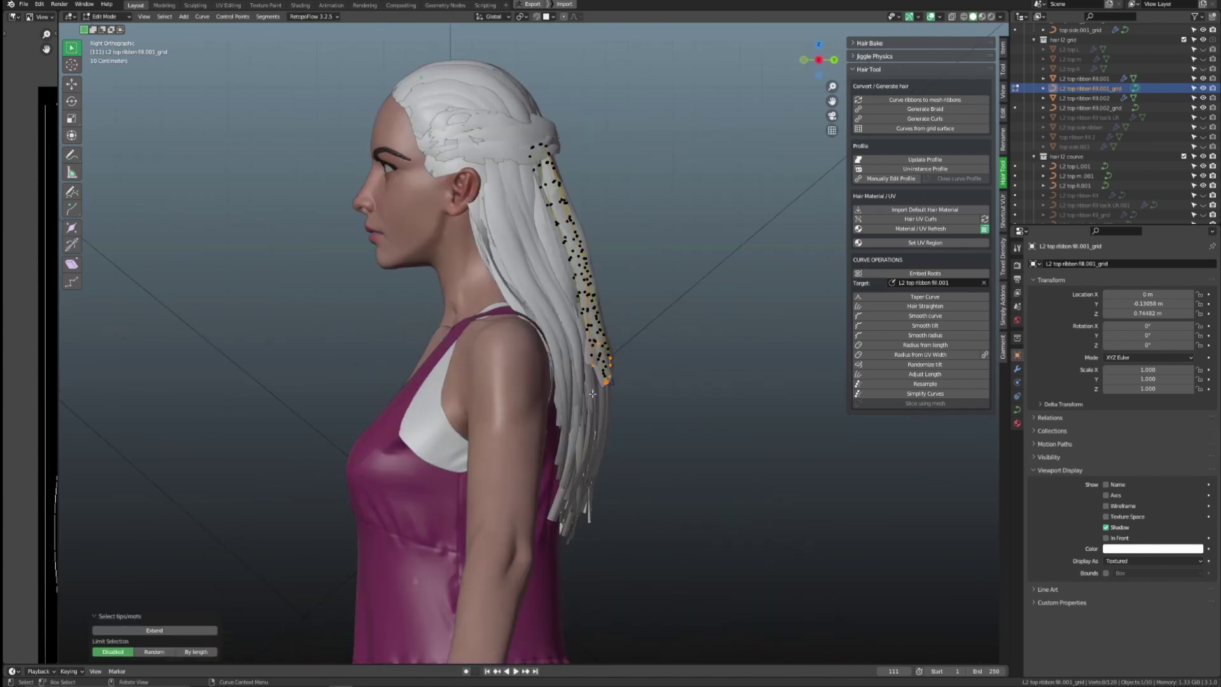
pyautogui.click(686, 361)
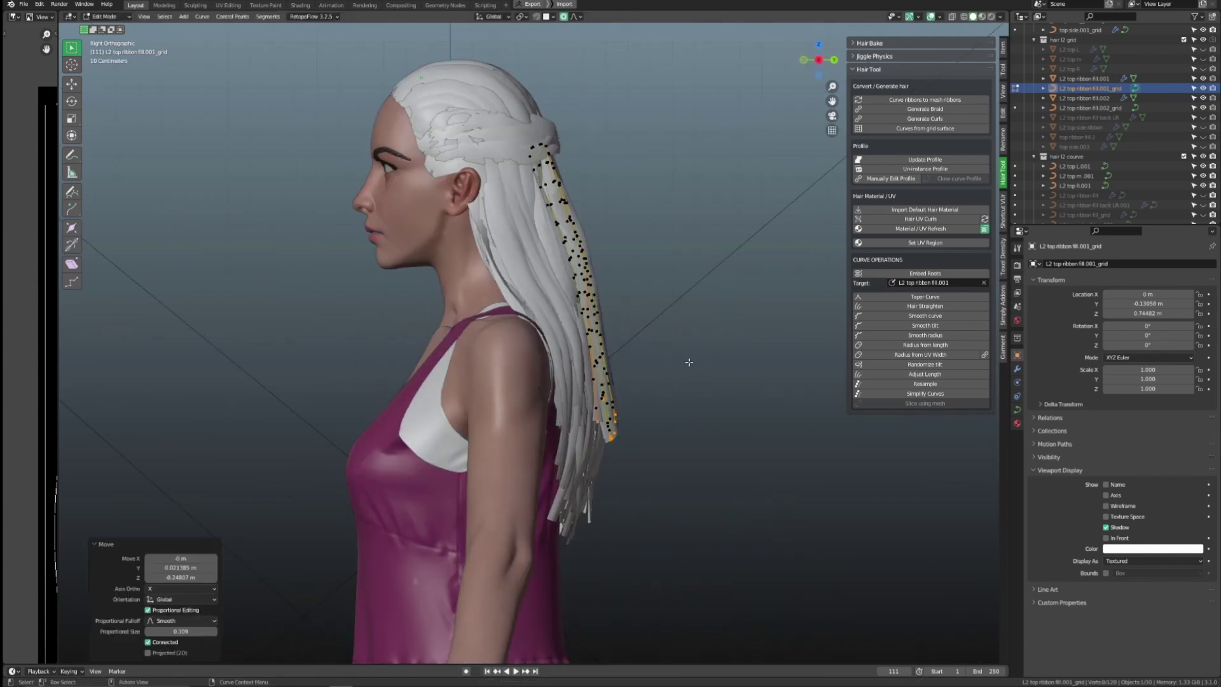
# Step: Generate hair curves from the L2 top ribbon fill back LR strip's grid surface with the nora l2 preset
pyautogui.click(598, 471)
pyautogui.press('Tab')
pyautogui.moveTo(681, 409); pyautogui.dragTo(683, 288, button='middle')
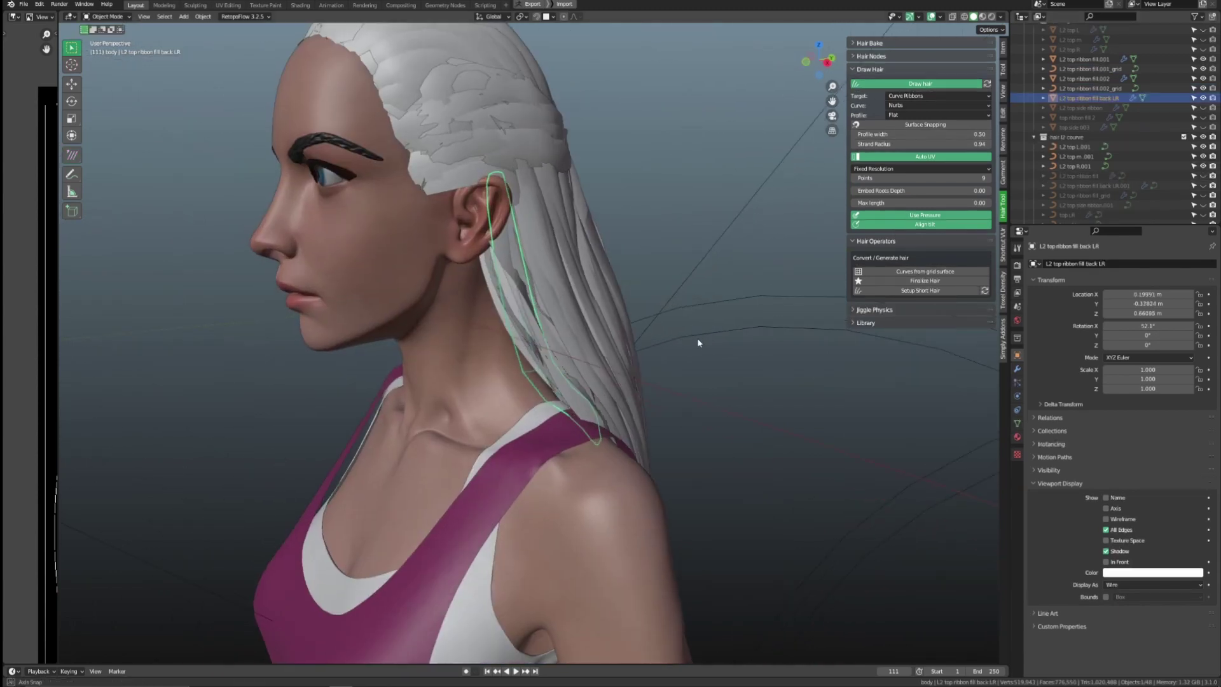
pyautogui.rightClick(696, 338)
pyautogui.click(756, 330)
pyautogui.moveTo(757, 330); pyautogui.dragTo(181, 385, button='middle')
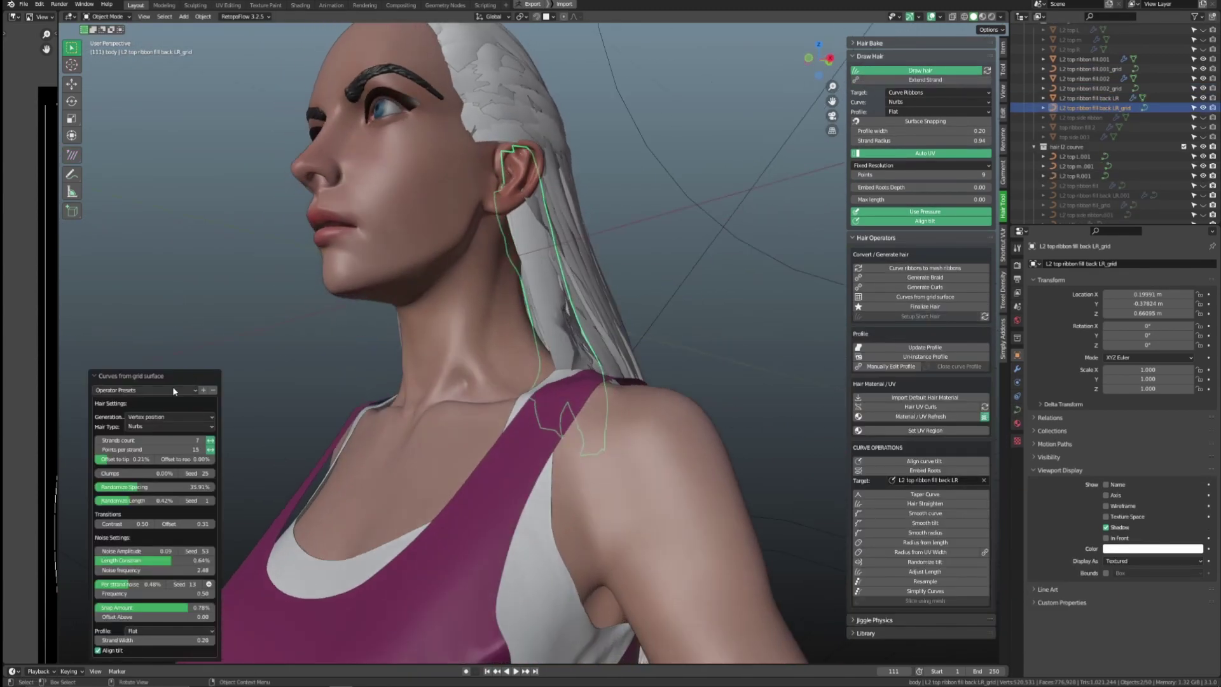
pyautogui.click(129, 445)
# Step: Preview the L2 top ribbon fill back LR curves with the hair material and set their noise seed to 53
pyautogui.moveTo(521, 406); pyautogui.dragTo(607, 367, button='middle')
pyautogui.click(983, 16)
pyautogui.moveTo(693, 242); pyautogui.dragTo(711, 257, button='middle')
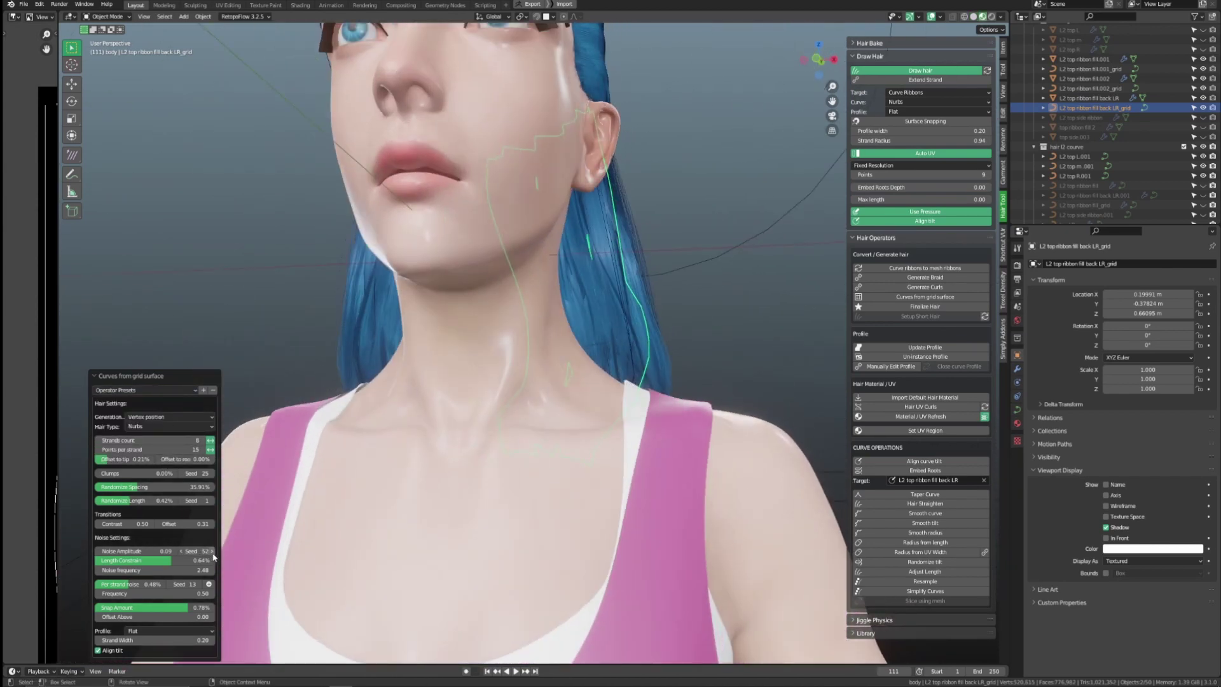
pyautogui.moveTo(445, 432); pyautogui.dragTo(534, 429, button='middle')
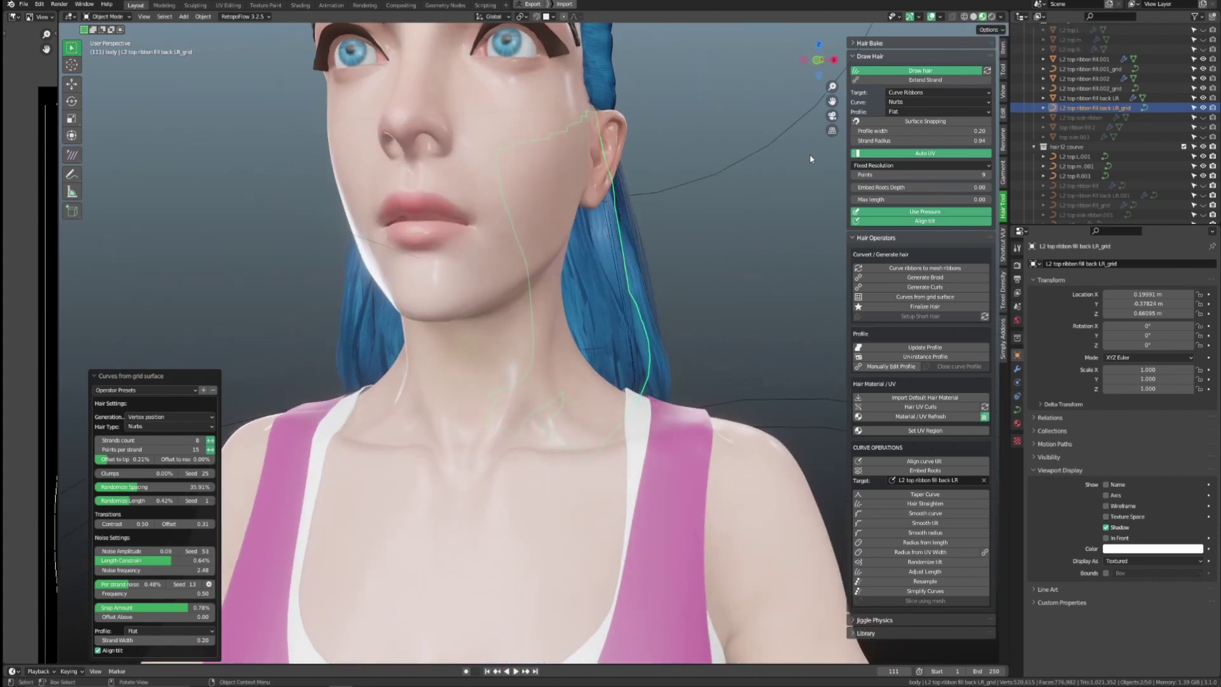
# Step: Examine the overall hairstyle from the front and sides in material preview
pyautogui.click(1162, 117)
pyautogui.moveTo(483, 273); pyautogui.dragTo(636, 261, button='middle')
pyautogui.click(1202, 117)
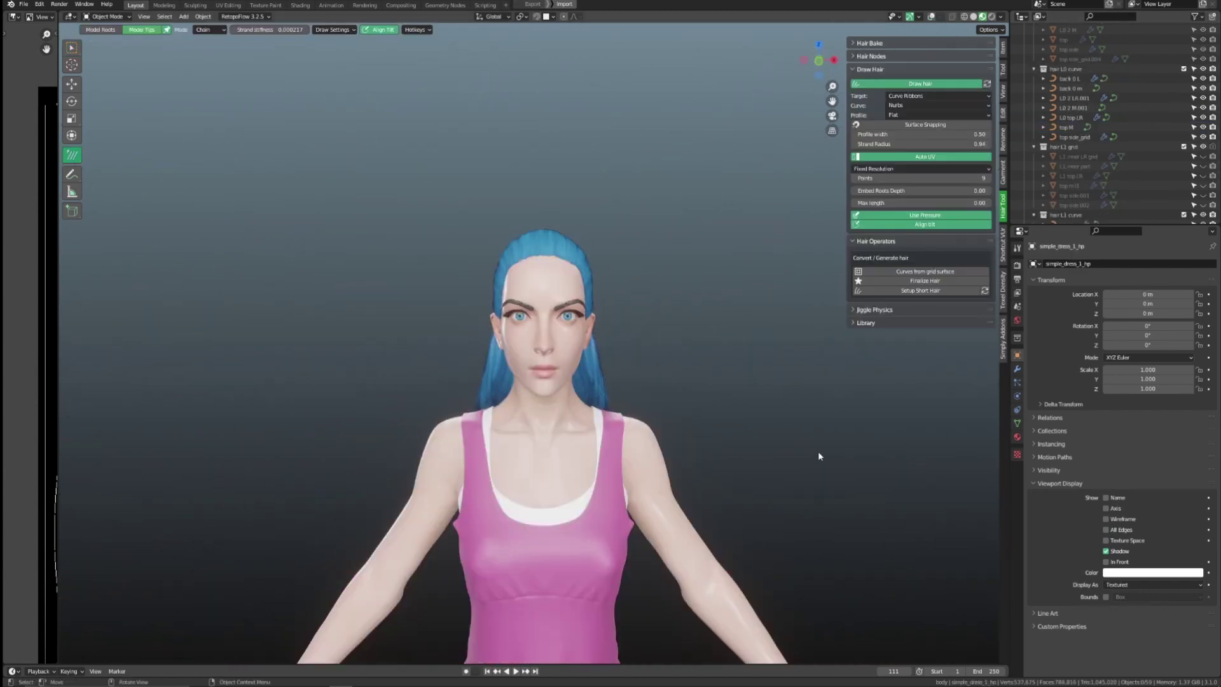
pyautogui.moveTo(819, 456); pyautogui.dragTo(604, 458, button='middle')
pyautogui.moveTo(929, 441); pyautogui.dragTo(693, 449, button='middle')
pyautogui.moveTo(920, 457); pyautogui.dragTo(728, 449, button='middle')
pyautogui.scroll(6, 718, 414)
pyautogui.scroll(-5, 750, 444)
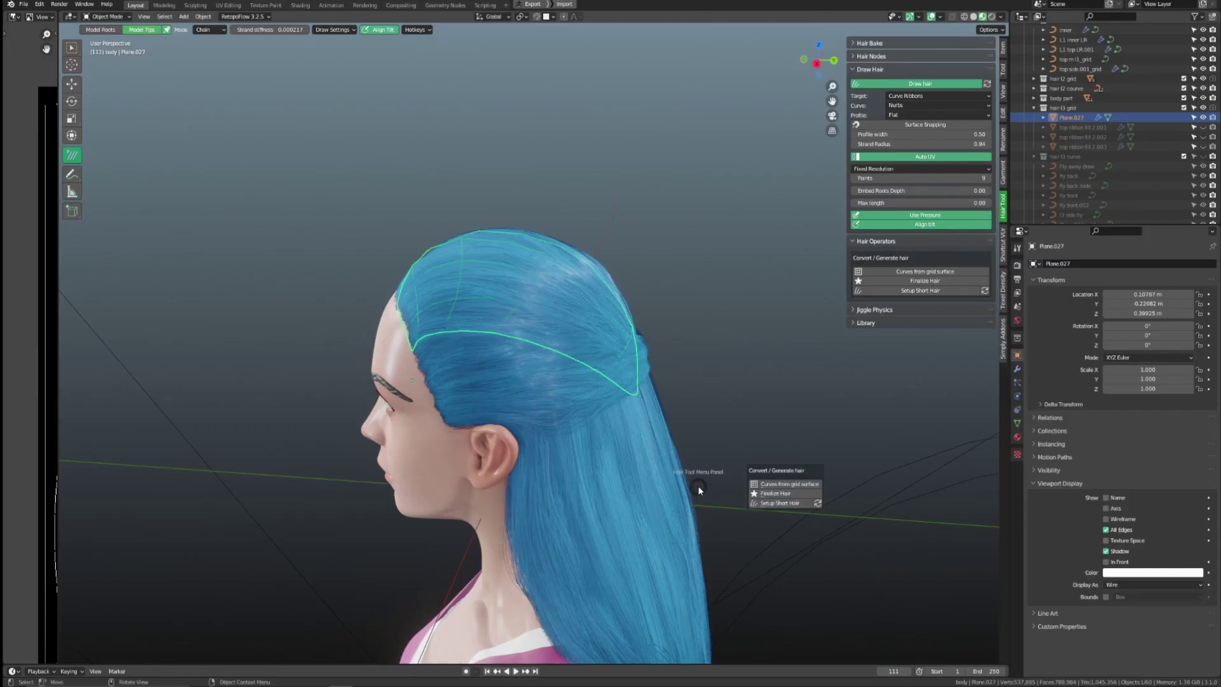
# Step: Generate hair curves from the Plane.027 strip's grid surface with the nora l3 preset
pyautogui.click(781, 486)
pyautogui.click(138, 455)
pyautogui.moveTo(581, 368); pyautogui.dragTo(712, 470, button='middle')
# Step: Reposition strand points of the Plane.027 grid curves around the head with proportional editing, working from several angles
pyautogui.press('Tab')
pyautogui.moveTo(611, 445); pyautogui.dragTo(559, 398, button='middle')
pyautogui.click(454, 410)
pyautogui.press('g')
pyautogui.press('o')
pyautogui.click(484, 421)
pyautogui.press('g')
pyautogui.click(603, 331)
pyautogui.press('g')
pyautogui.moveTo(587, 273); pyautogui.dragTo(527, 330, button='middle')
pyautogui.click(584, 286)
pyautogui.press('g')
pyautogui.click(531, 388)
pyautogui.moveTo(530, 388); pyautogui.dragTo(523, 351, button='middle')
pyautogui.press('g')
pyautogui.press('g')
pyautogui.moveTo(461, 441); pyautogui.dragTo(356, 407, button='middle')
pyautogui.click(499, 443)
pyautogui.click(513, 375)
pyautogui.press('g')
pyautogui.click(514, 351)
pyautogui.moveTo(514, 350); pyautogui.dragTo(572, 404, button='middle')
pyautogui.click(594, 446)
pyautogui.click(570, 431)
pyautogui.press('g')
pyautogui.click(572, 431)
pyautogui.press('l')
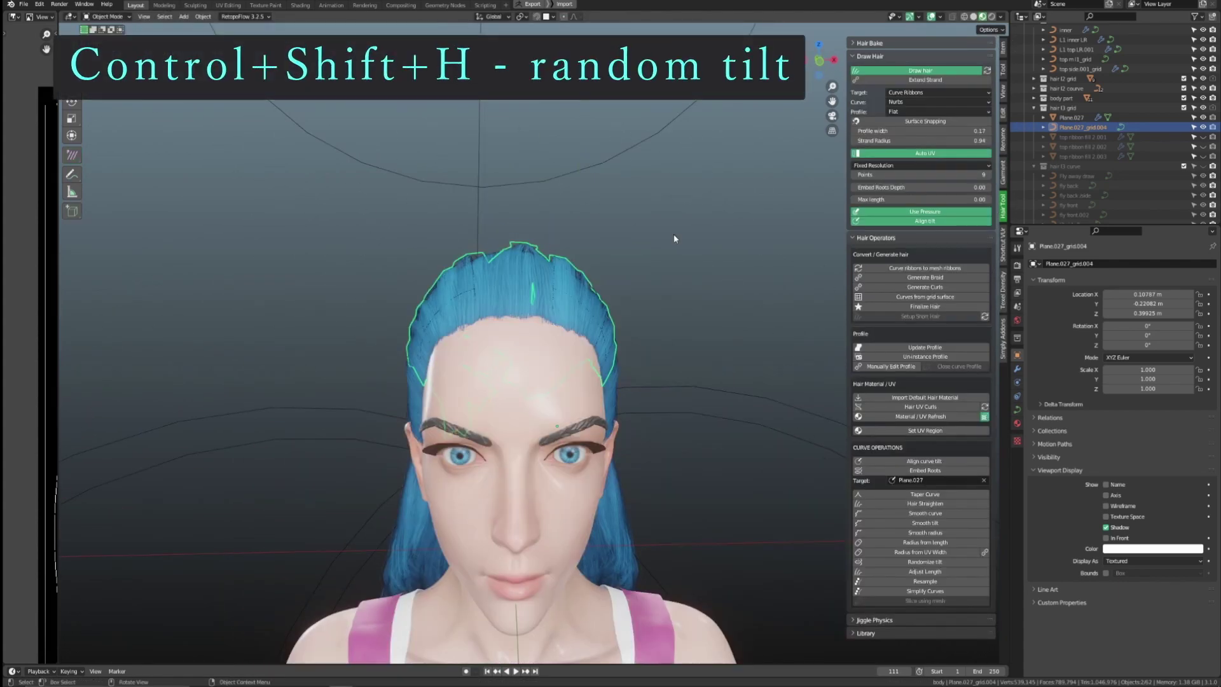
# Step: Randomize the tilt of the Plane.027_grid.004 curves over the top of the head
pyautogui.hotkey('ctrl', 'shift', 'h')
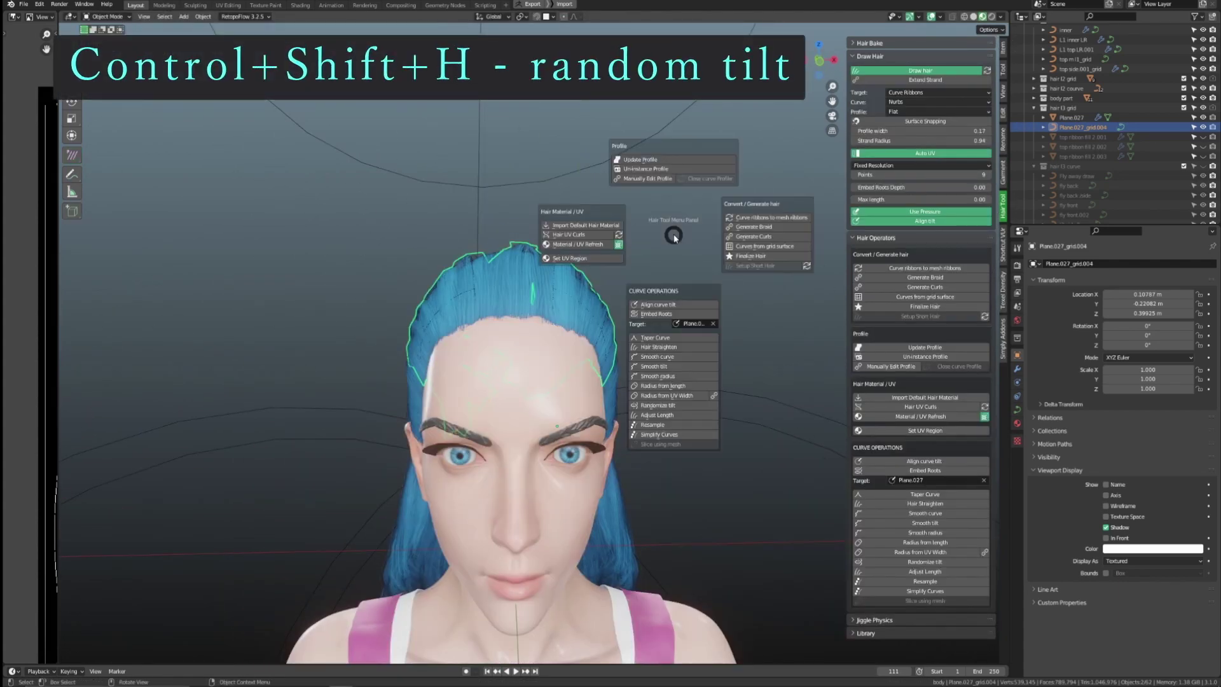
pyautogui.click(658, 405)
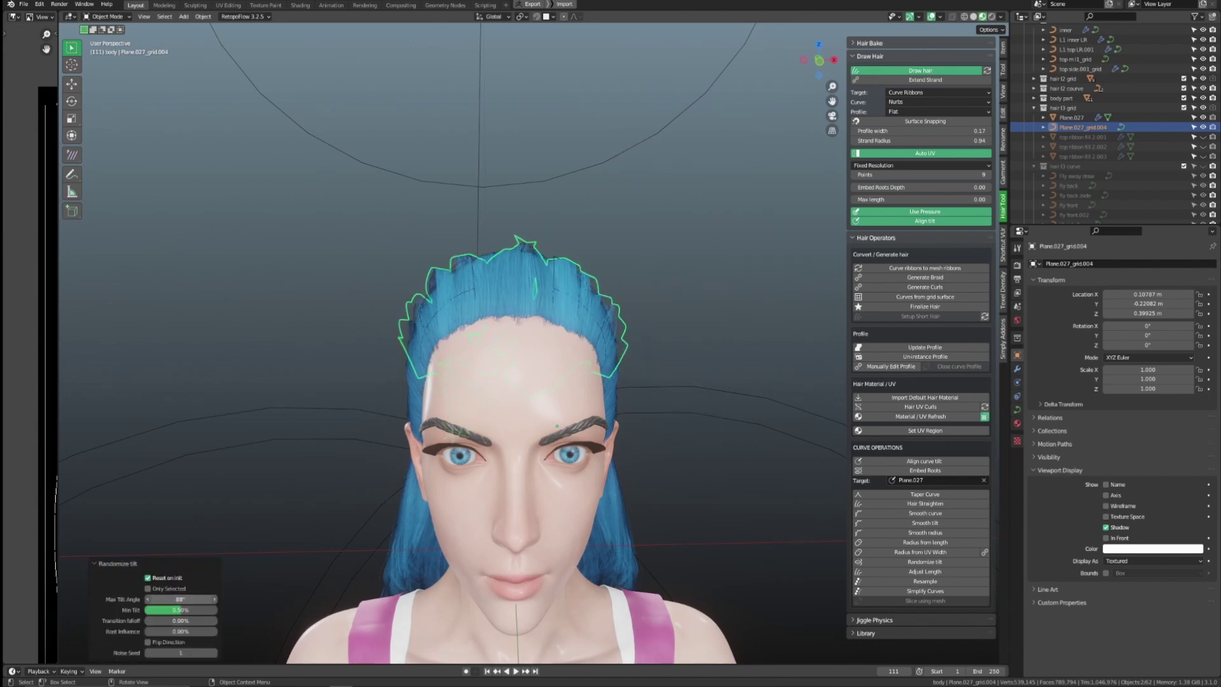
pyautogui.moveTo(516, 434); pyautogui.dragTo(610, 338, button='middle')
pyautogui.press('Tab')
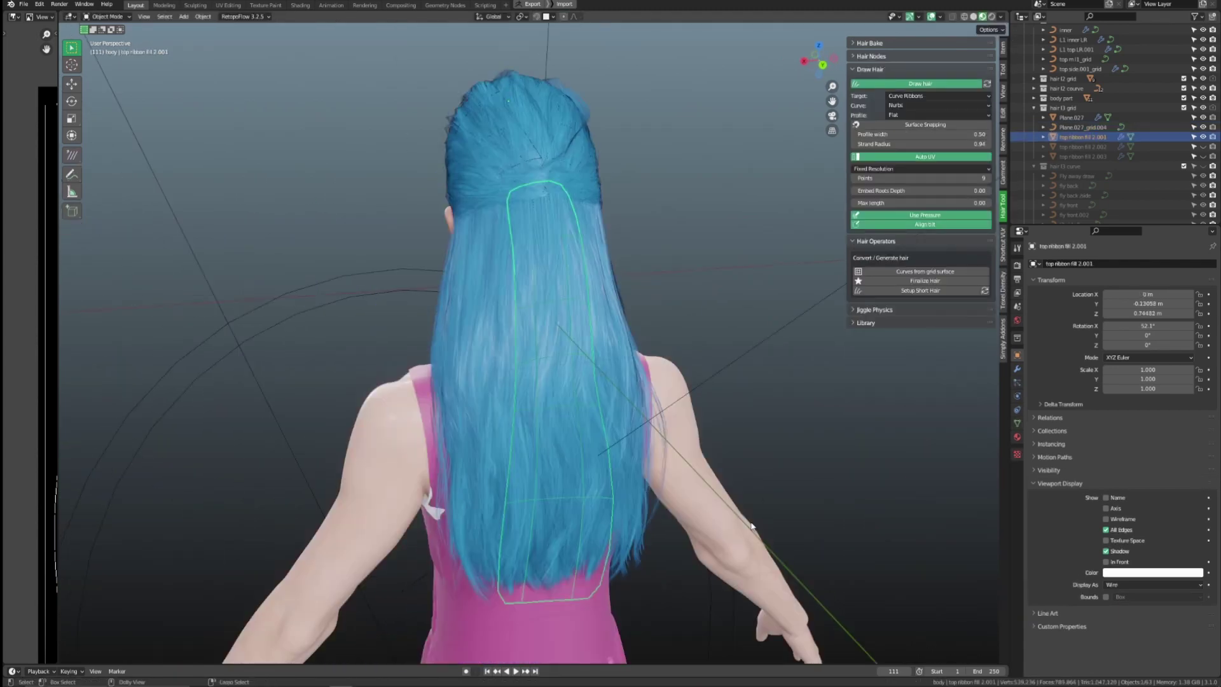
# Step: Generate hair curves from the top ribbon fill 2.001 strip's grid surface with the nora l3 preset
pyautogui.hotkey('ctrl', 'shift', 'h')
pyautogui.click(807, 521)
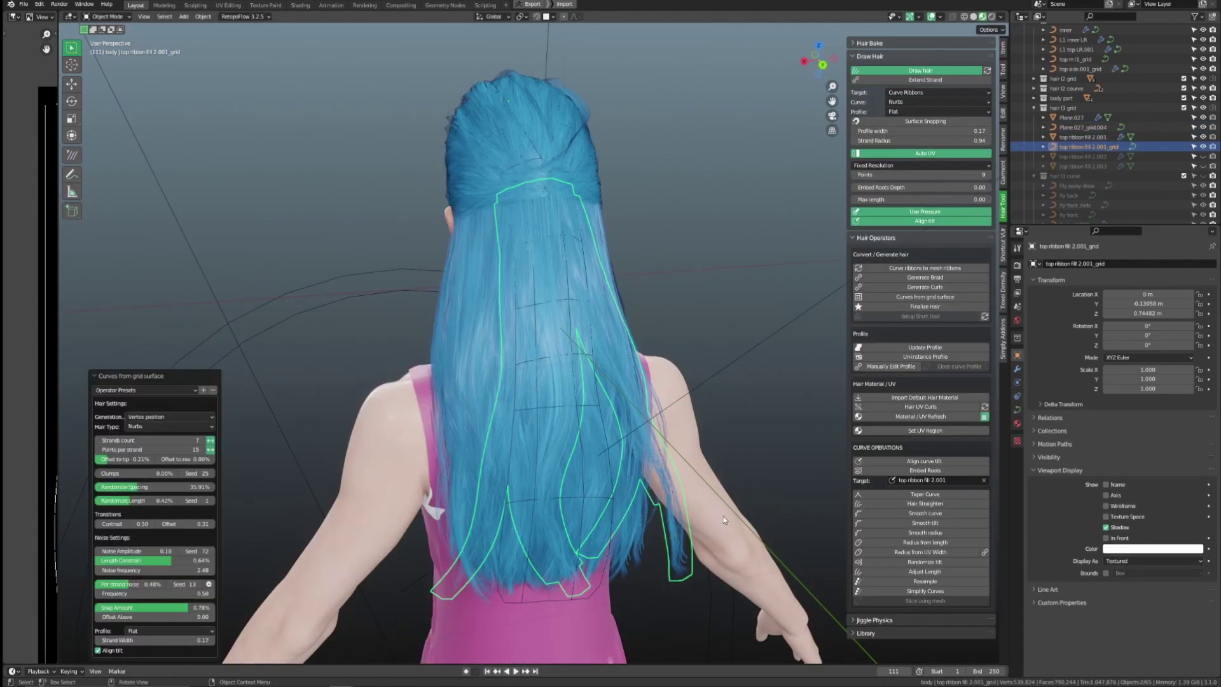
pyautogui.click(138, 453)
pyautogui.scroll(-3, 636, 438)
pyautogui.moveTo(656, 417); pyautogui.dragTo(658, 440, button='middle')
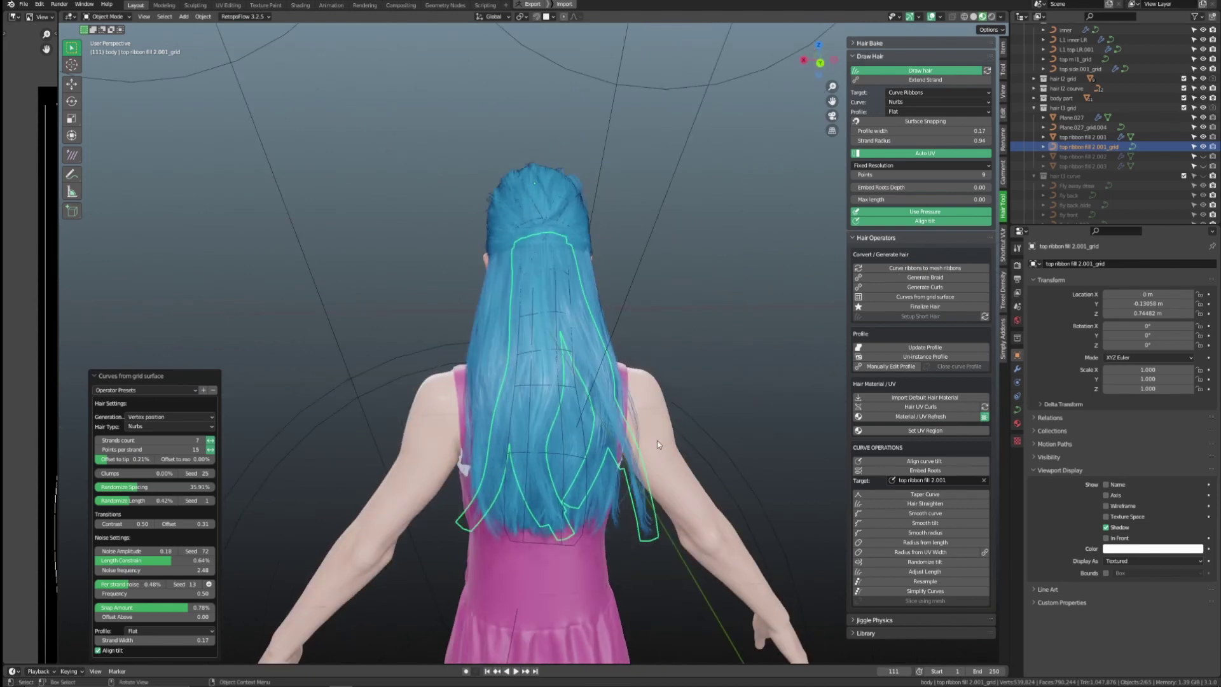
# Step: Taper the top ribbon fill 2.001_grid curves and check them with the viewport overlays toggled off
pyautogui.hotkey('ctrl', 'shift', 'h')
pyautogui.click(638, 543)
pyautogui.scroll(1, 693, 293)
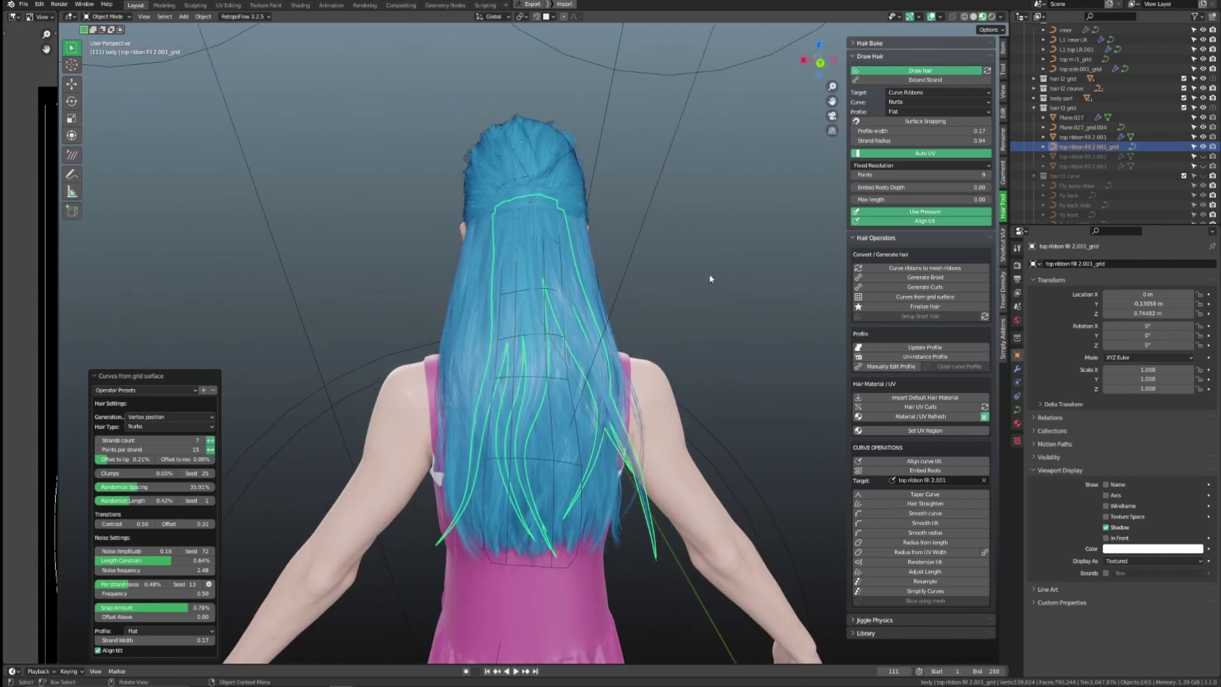
pyautogui.click(929, 17)
pyautogui.moveTo(651, 388); pyautogui.dragTo(693, 380, button='middle')
pyautogui.hotkey('shift', 'alt', 'z')
# Step: Move the outlying lower strand points of the top ribbon fill 2.001_grid curves with proportional editing
pyautogui.click(72, 154)
pyautogui.keyDown('shift'); pyautogui.moveTo(664, 553); pyautogui.dragTo(721, 300, button='middle'); pyautogui.keyUp('shift')
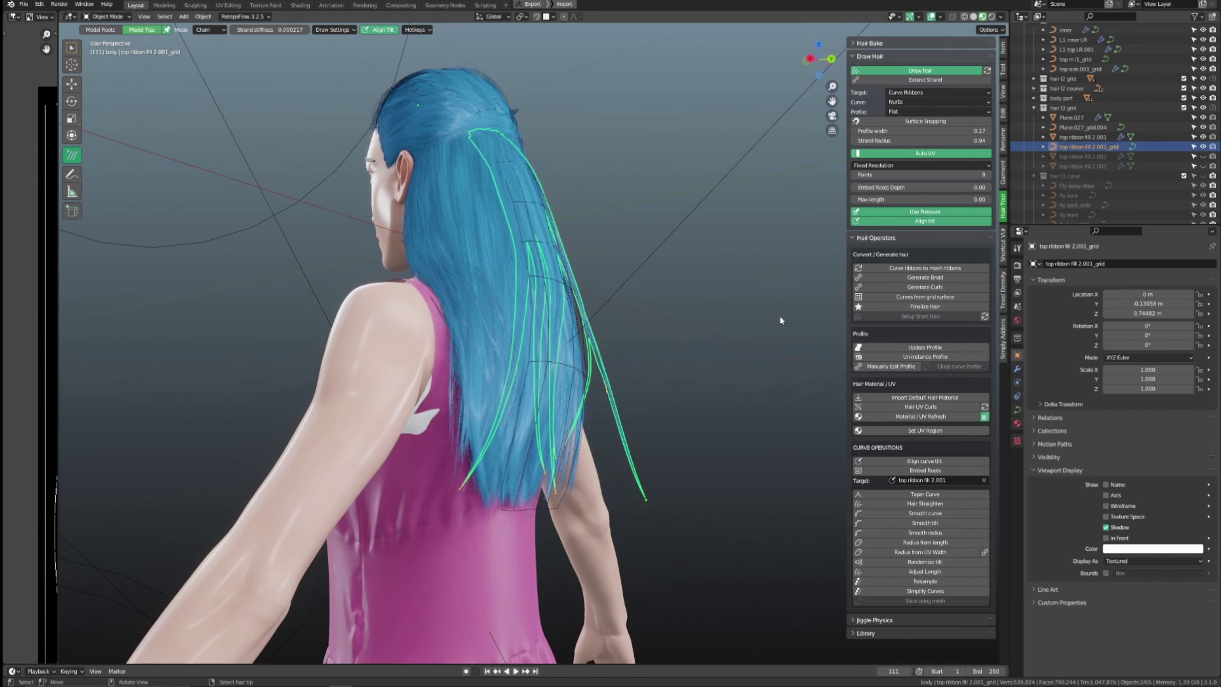
pyautogui.moveTo(719, 360); pyautogui.dragTo(560, 392, button='middle')
pyautogui.press('Tab')
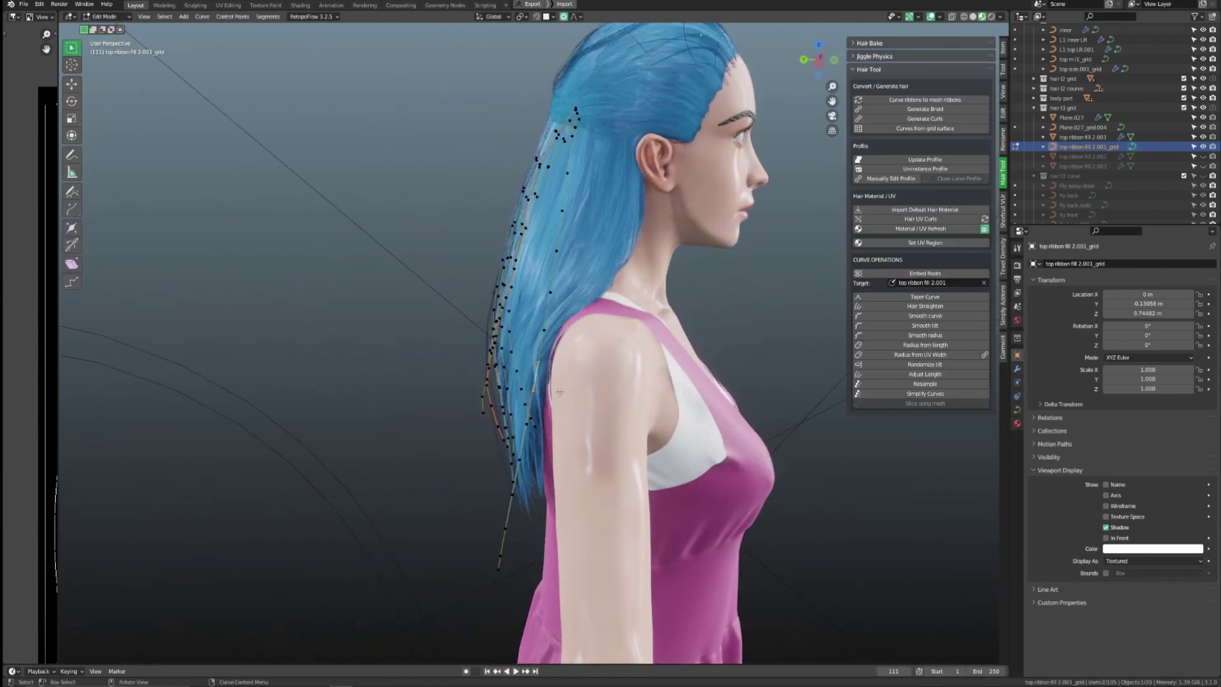
pyautogui.moveTo(537, 388); pyautogui.dragTo(731, 308, button='middle')
pyautogui.click(719, 572)
pyautogui.moveTo(719, 572); pyautogui.dragTo(731, 635, button='middle')
pyautogui.press('g')
pyautogui.scroll(-2, 732, 490)
pyautogui.click(723, 491)
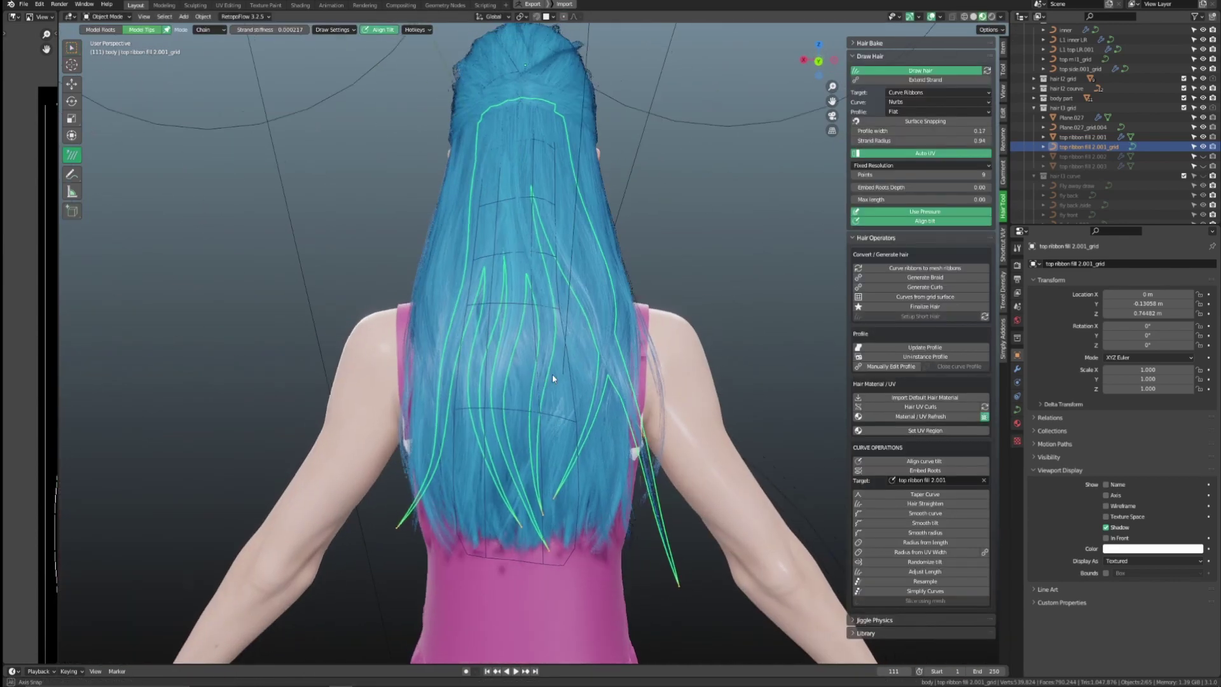
# Step: Reposition a strand of the top ribbon fill 2.001_grid curves along the back of the head with connected proportional editing
pyautogui.moveTo(552, 379); pyautogui.dragTo(473, 260, button='middle')
pyautogui.press('Tab')
pyautogui.press('g')
pyautogui.scroll(3, 473, 260)
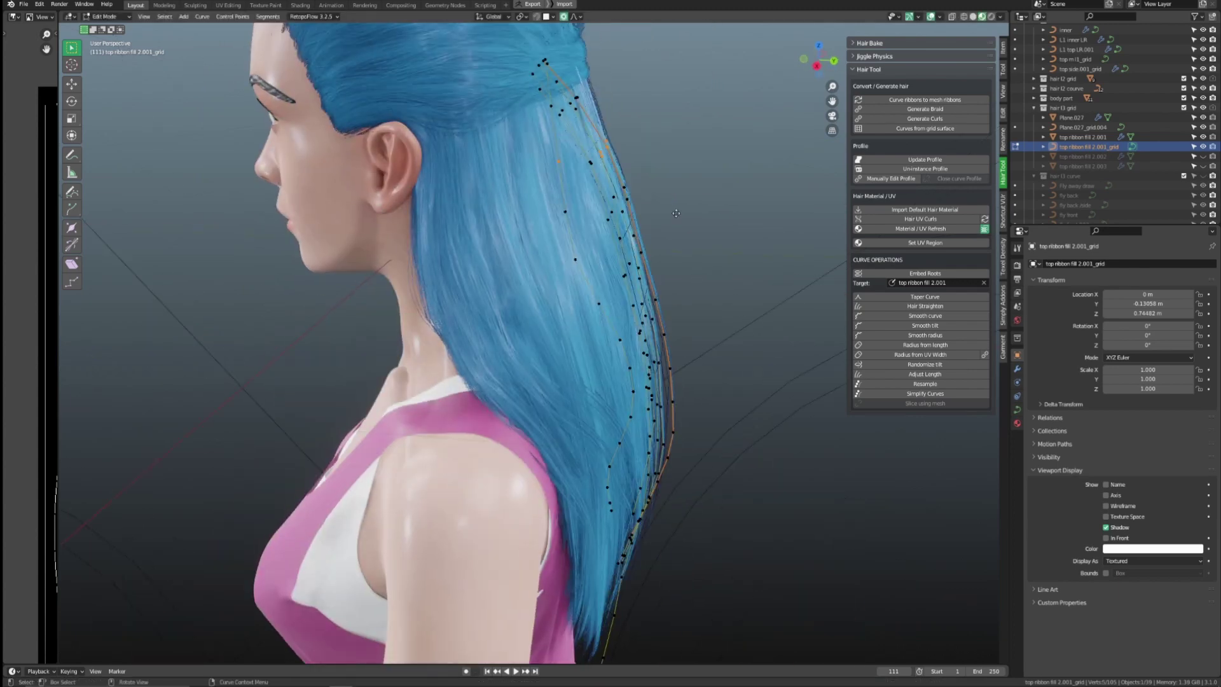
pyautogui.press('g')
pyautogui.click(729, 299)
pyautogui.moveTo(730, 300); pyautogui.dragTo(687, 344, button='middle')
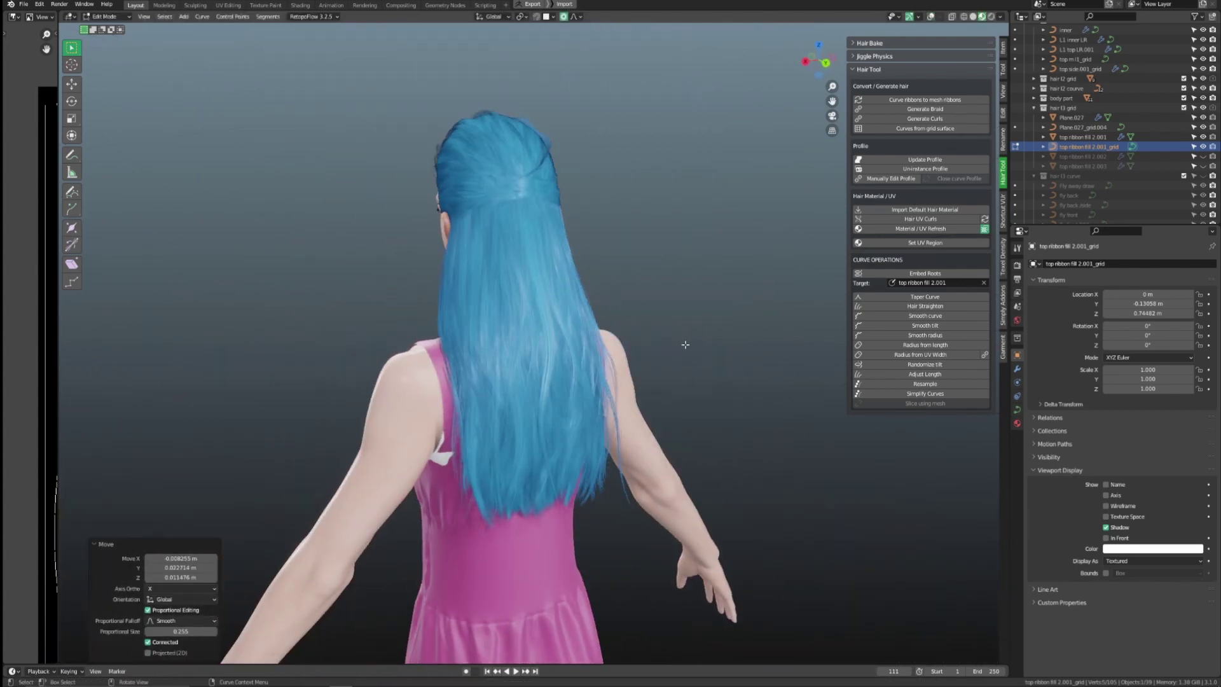
# Step: Generate hair curves from the top ribbon fill 2.002 strip's grid surface
pyautogui.press('q')
pyautogui.click(743, 226)
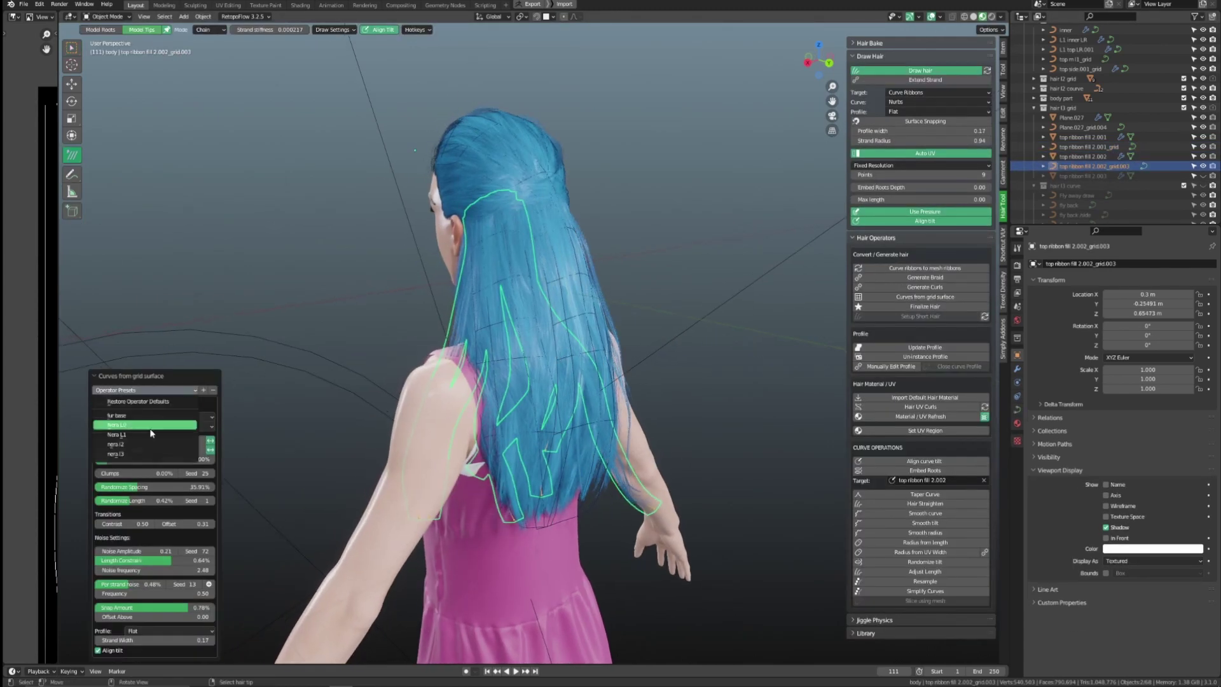
pyautogui.moveTo(668, 483); pyautogui.dragTo(651, 440, button='middle')
# Step: Move the top ribbon fill 2.002 strand points near the shoulder with connected proportional editing
pyautogui.press('Tab')
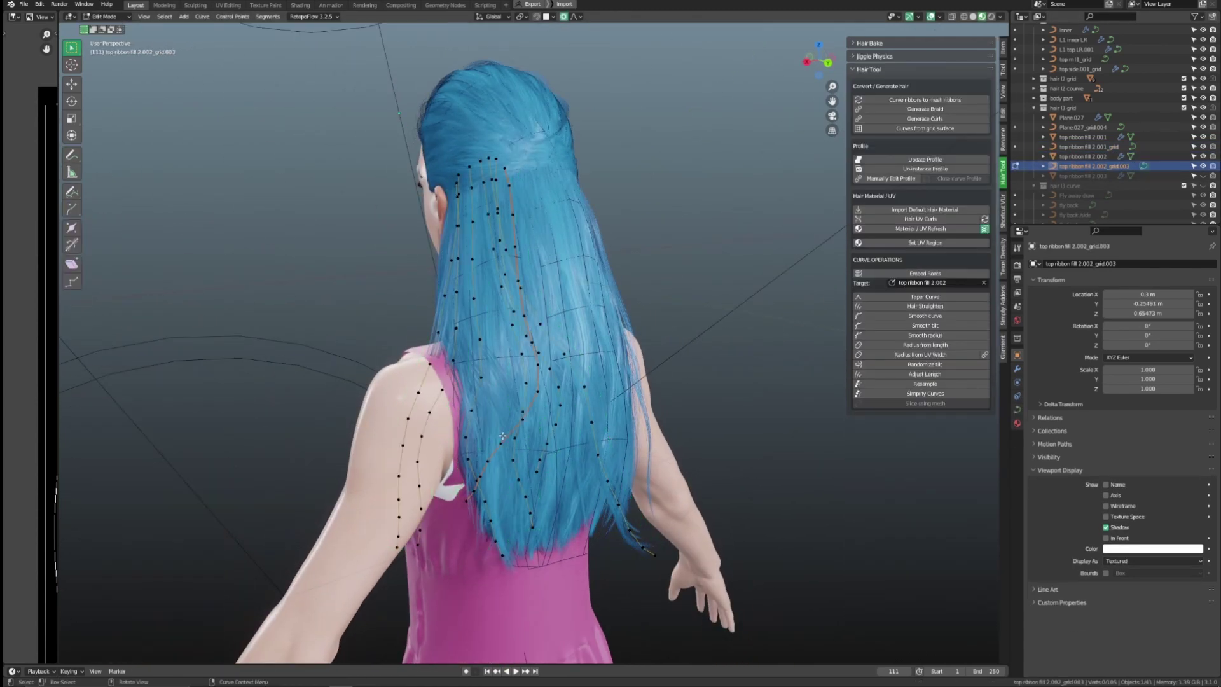
pyautogui.moveTo(407, 439); pyautogui.dragTo(487, 430, button='middle')
pyautogui.press('c')
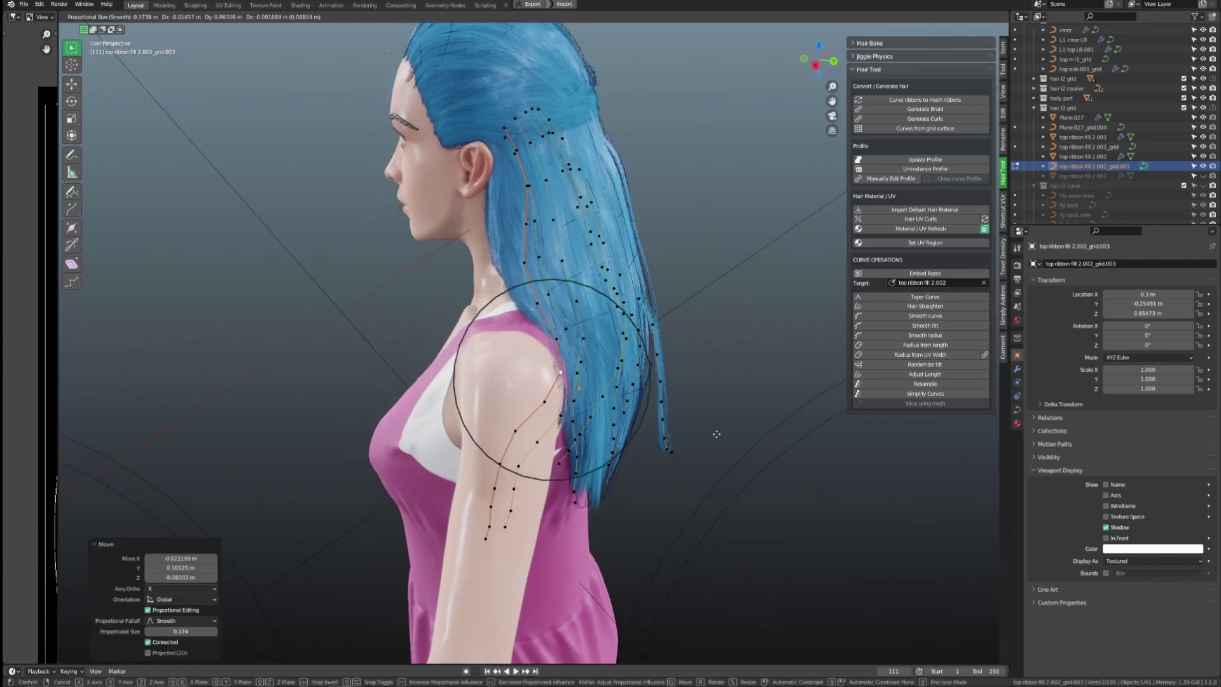
pyautogui.press('Escape')
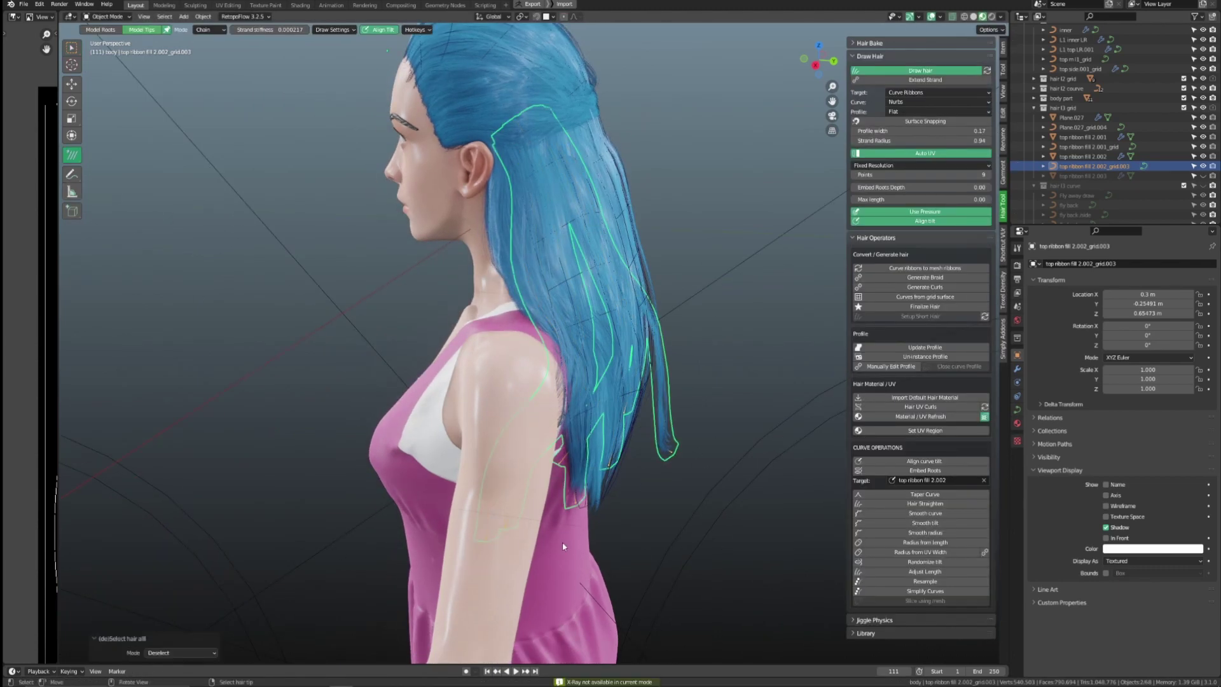
# Step: Rotate and move the tips of the outlying back strands in the top ribbon fill 2.002 curves with proportional editing
pyautogui.moveTo(638, 547); pyautogui.dragTo(672, 426, button='middle')
pyautogui.press('Tab')
pyautogui.press('r')
pyautogui.scroll(2, 656, 480)
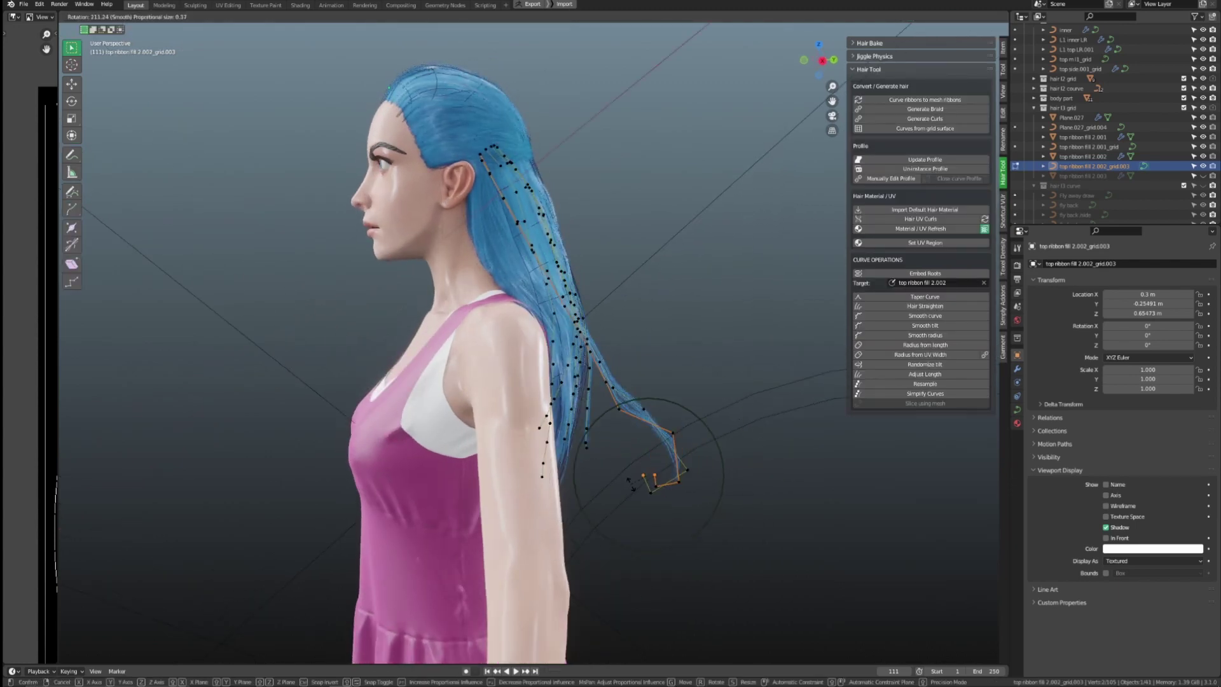
pyautogui.click(735, 438)
pyautogui.press('g')
pyautogui.scroll(-11, 678, 469)
pyautogui.click(673, 477)
# Step: Move and rotate the remaining stray strands of the top ribbon fill 2.002 curves and leave edit mode
pyautogui.moveTo(672, 476)
pyautogui.mouseDown(button='middle')
pyautogui.moveTo(531, 480)
pyautogui.moveTo(630, 483)
pyautogui.moveTo(607, 500)
pyautogui.moveTo(537, 503)
pyautogui.moveTo(407, 483)
pyautogui.moveTo(654, 471)
pyautogui.mouseUp(button='middle')
pyautogui.click(566, 500)
pyautogui.press('g')
pyautogui.click(591, 501)
pyautogui.press('r')
pyautogui.click(433, 483)
pyautogui.press('g')
pyautogui.press('Tab')
# Step: Unhide the top ribbon fill 2.003 strip and generate hair curves from its grid surface with the nora l3 preset
pyautogui.click(1202, 176)
pyautogui.click(1119, 176)
pyautogui.moveTo(674, 355); pyautogui.dragTo(488, 360, button='middle')
pyautogui.click(924, 270)
pyautogui.click(145, 389)
pyautogui.click(145, 452)
pyautogui.moveTo(718, 417); pyautogui.dragTo(667, 400, button='middle')
# Step: Inspect the hairline strands with overlays toggled and switch the viewport to solid shading
pyautogui.scroll(2, 651, 414)
pyautogui.moveTo(635, 356); pyautogui.dragTo(648, 346, button='middle')
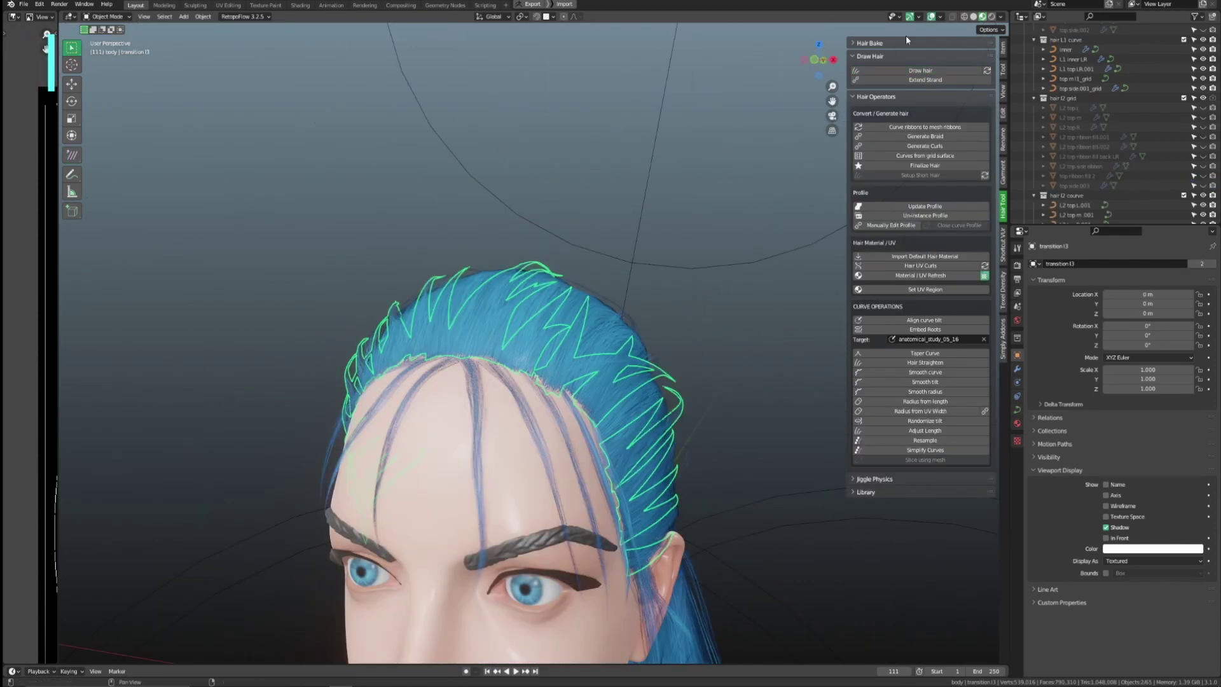
pyautogui.click(930, 16)
pyautogui.scroll(2, 597, 324)
pyautogui.moveTo(594, 326)
pyautogui.mouseDown(button='middle')
pyautogui.moveTo(636, 316)
pyautogui.moveTo(582, 333)
pyautogui.moveTo(552, 315)
pyautogui.moveTo(580, 321)
pyautogui.mouseUp(button='middle')
pyautogui.click(972, 17)
pyautogui.moveTo(686, 286); pyautogui.dragTo(700, 288, button='middle')
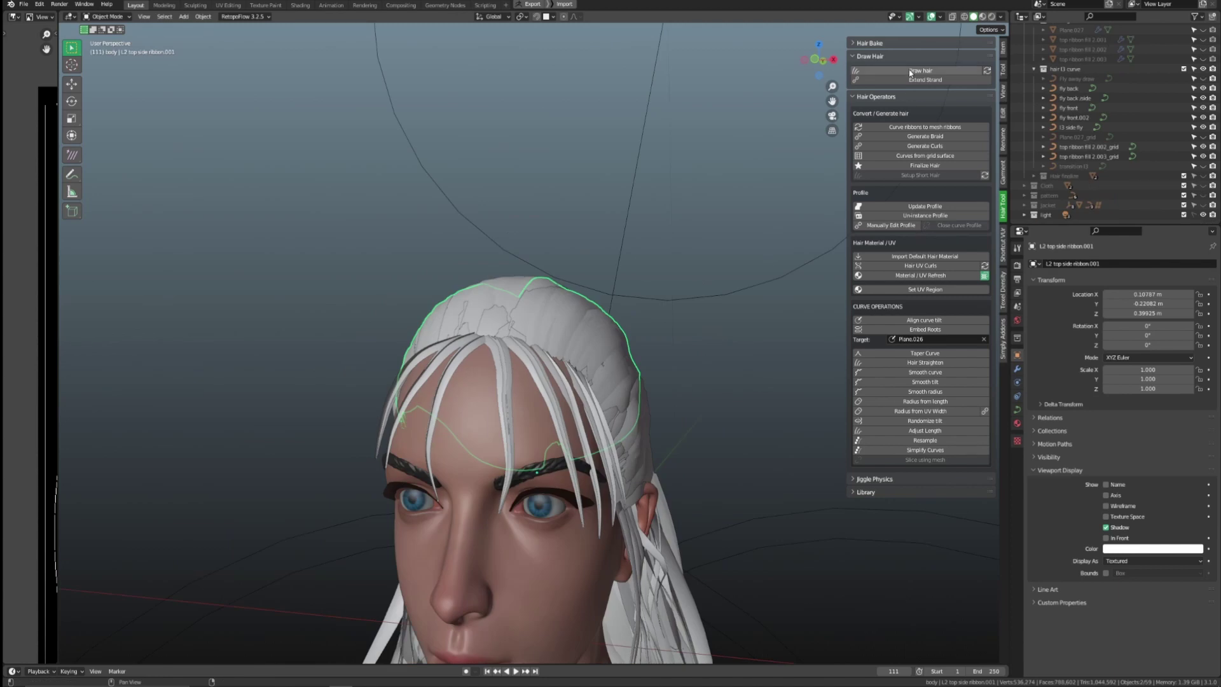
# Step: Activate Draw Hair and draw a first strand running back from the hairline on the anatomical_study_05_16 mesh
pyautogui.click(909, 70)
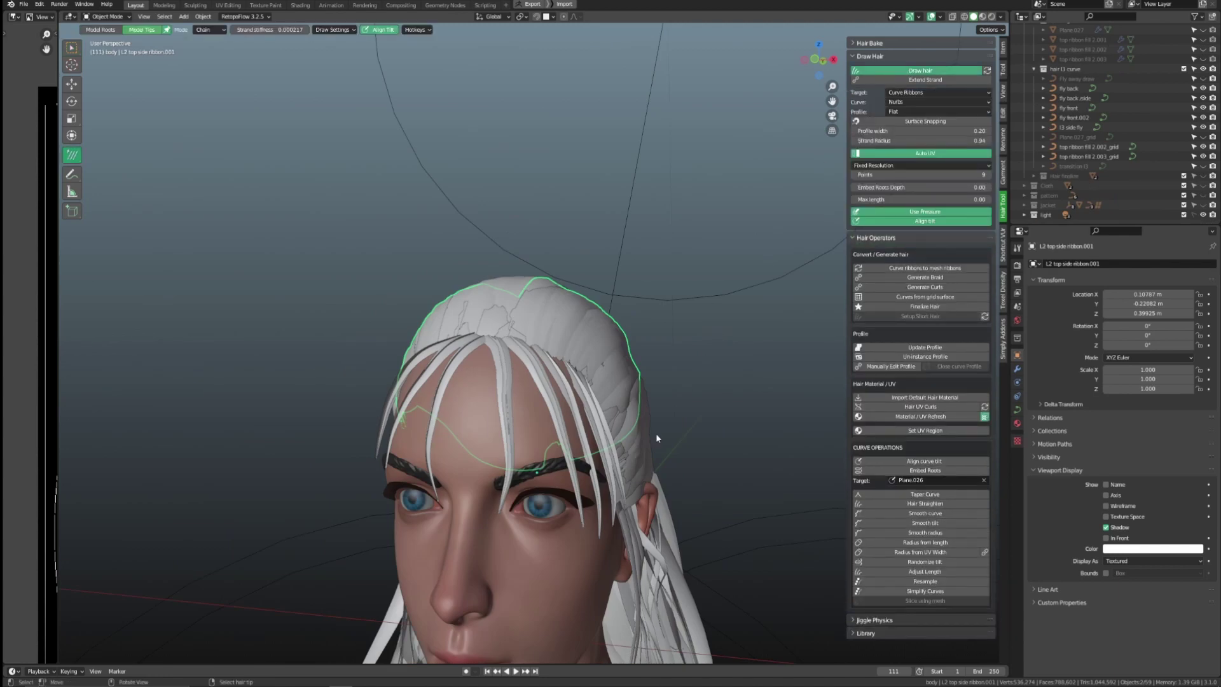
pyautogui.moveTo(580, 537)
pyautogui.mouseDown(button='middle')
pyautogui.moveTo(684, 414)
pyautogui.moveTo(627, 380)
pyautogui.mouseUp(button='middle')
pyautogui.scroll(3, 627, 379)
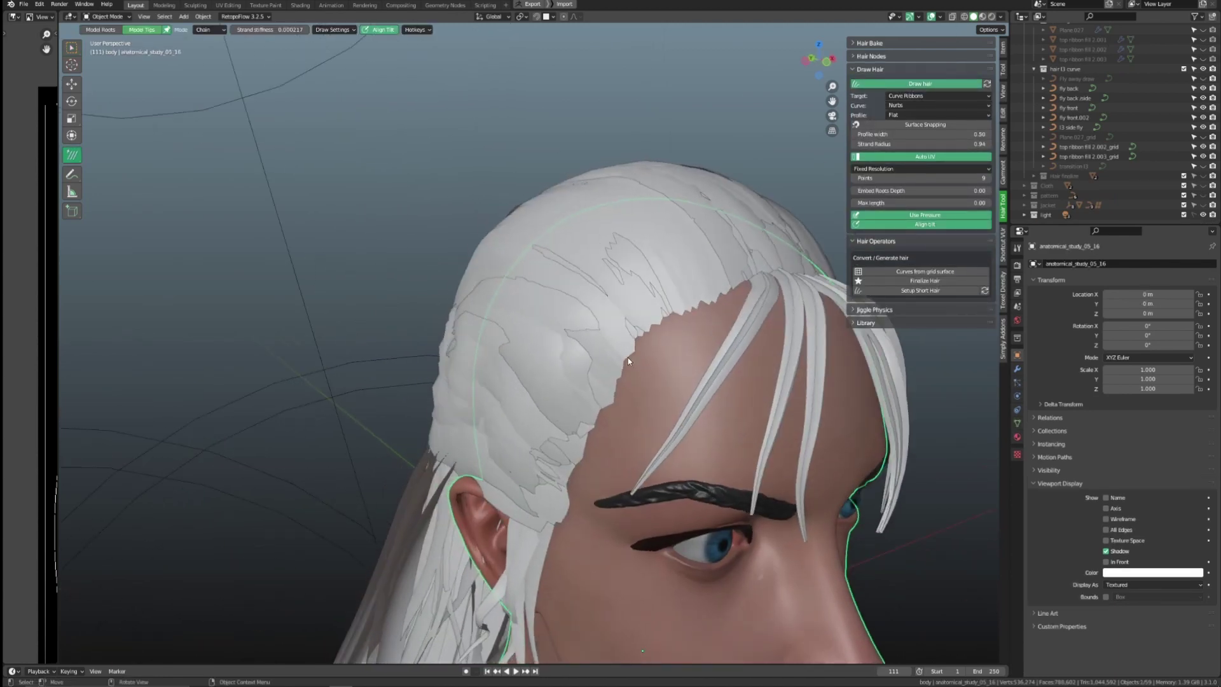
pyautogui.click(629, 361)
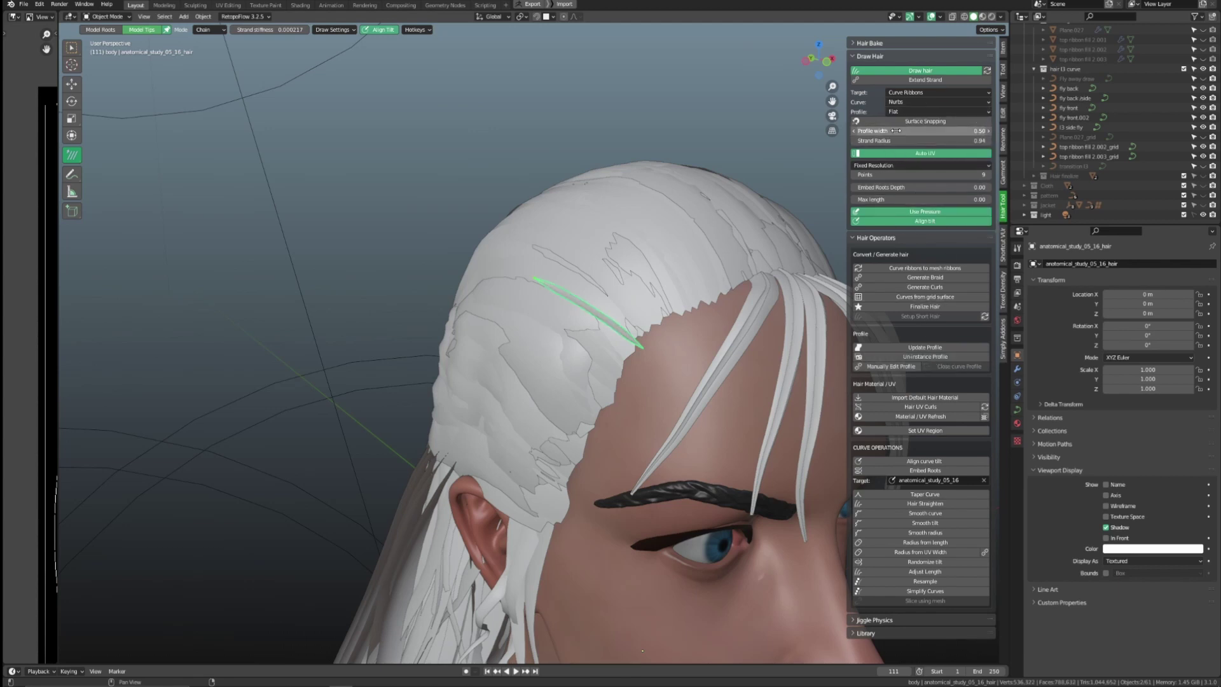
# Step: Set the profile width to 2.12 and draw further strands along the forehead hairline, temple and sideburn
pyautogui.moveTo(668, 381); pyautogui.dragTo(727, 396, button='middle')
pyautogui.moveTo(682, 449); pyautogui.dragTo(557, 394, button='middle')
pyautogui.moveTo(657, 488); pyautogui.dragTo(683, 400, button='middle')
pyautogui.moveTo(765, 449); pyautogui.dragTo(485, 526, button='middle')
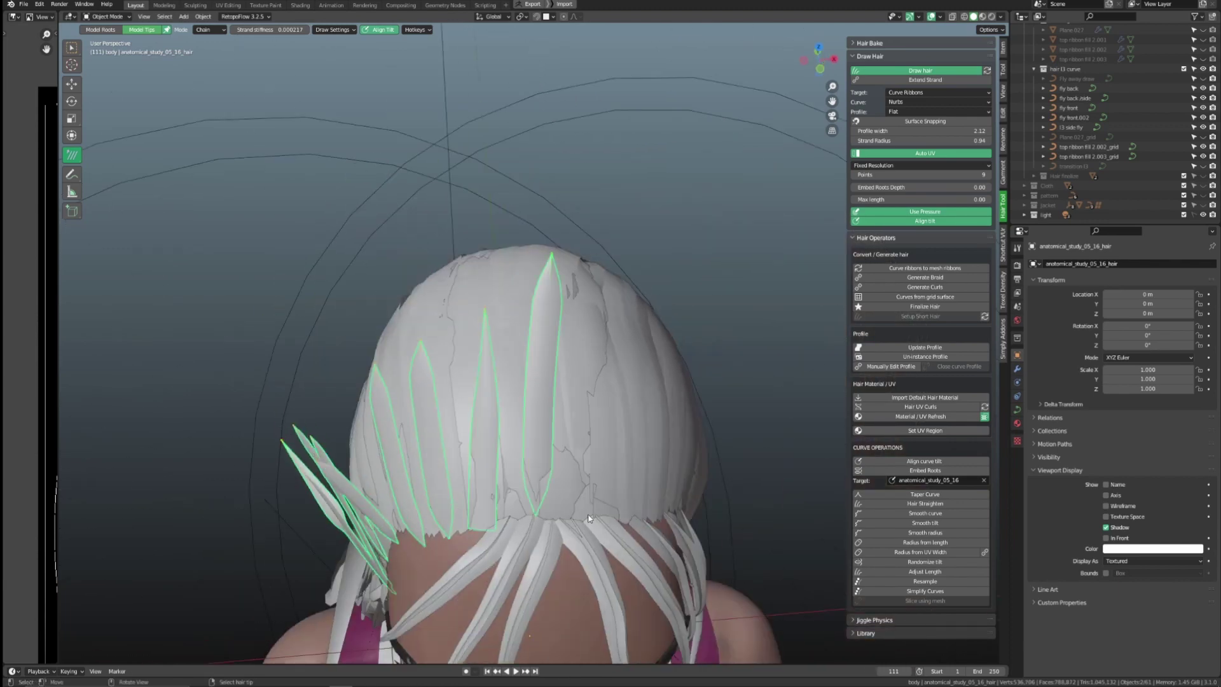
pyautogui.moveTo(631, 493); pyautogui.dragTo(422, 399, button='middle')
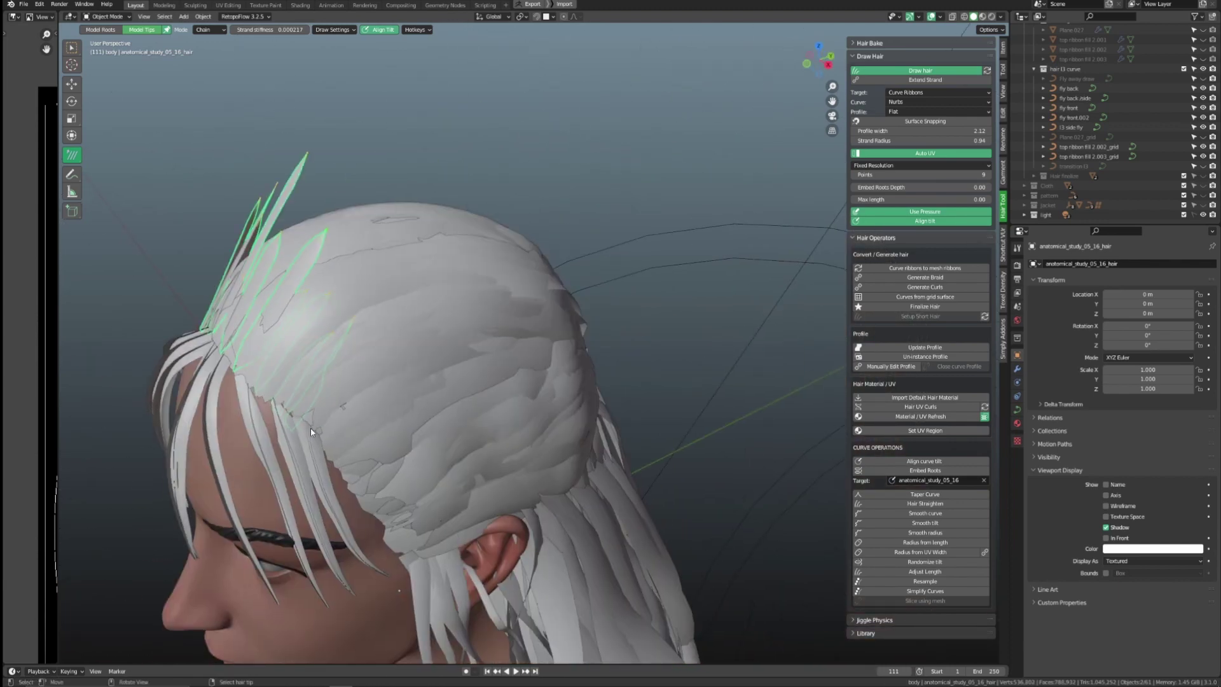
pyautogui.moveTo(558, 449); pyautogui.dragTo(614, 312, button='middle')
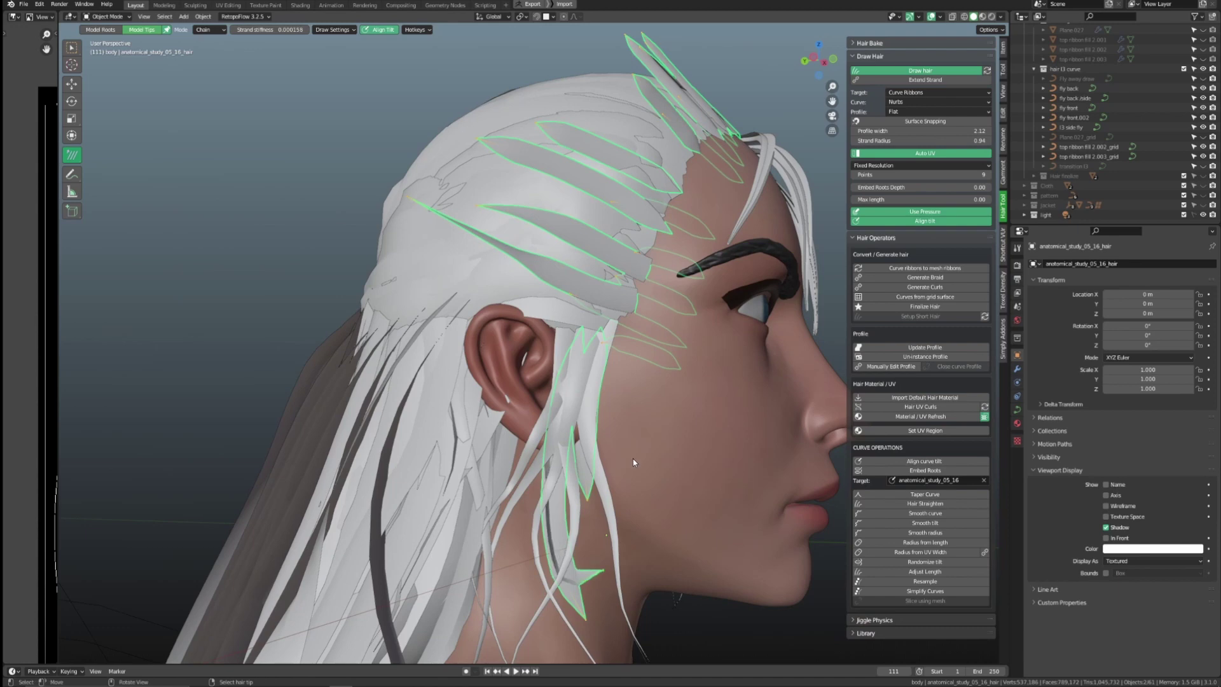
pyautogui.moveTo(626, 502); pyautogui.dragTo(507, 494, button='middle')
pyautogui.moveTo(508, 635); pyautogui.dragTo(715, 314, button='middle')
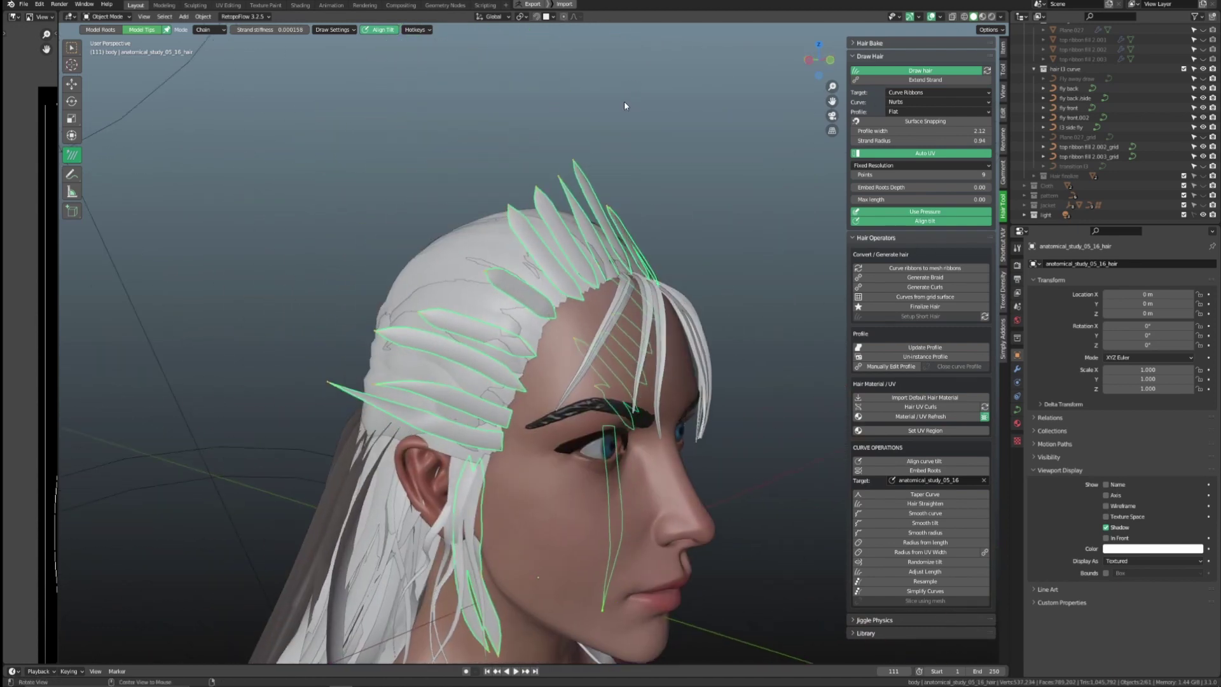
# Step: Undo the last two changes to the drawn hairline strands
pyautogui.moveTo(505, 236); pyautogui.dragTo(664, 99, button='middle')
pyautogui.hotkey('ctrl', 'z')
pyautogui.hotkey('ctrl', 'z')
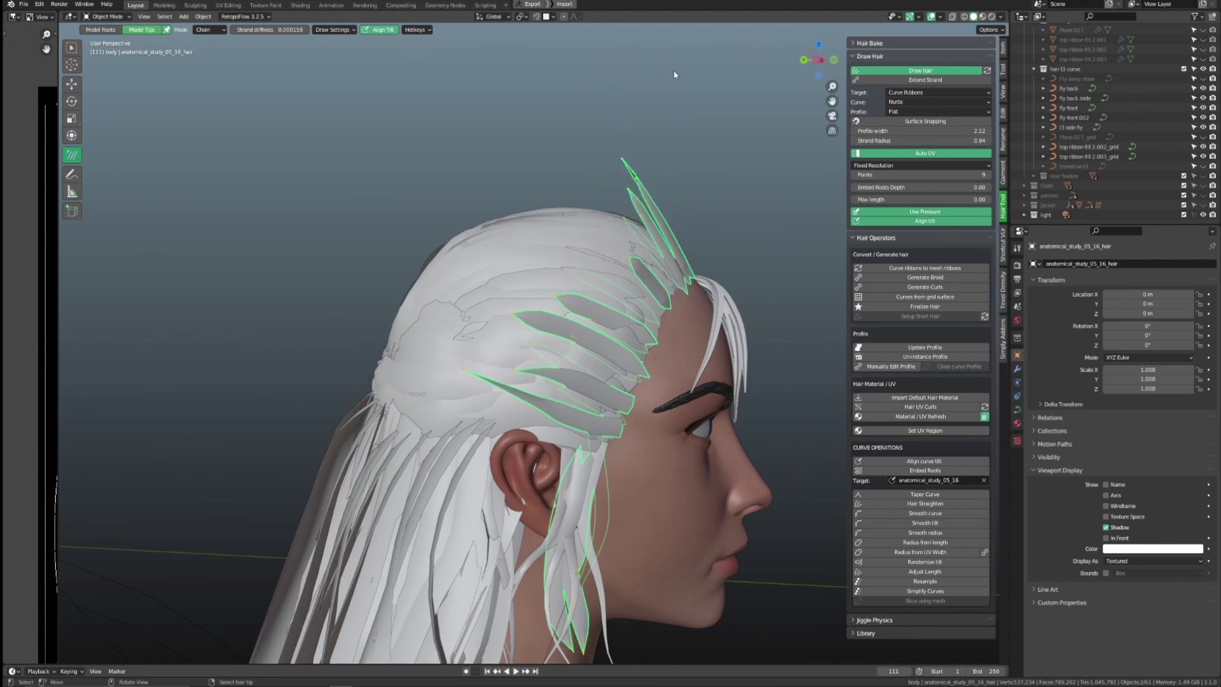
# Step: Enable proportional editing, then rotate and move the tips of the forehead hairline strands toward the crown
pyautogui.press('Tab')
pyautogui.press('r')
pyautogui.rightClick(708, 239)
pyautogui.press('o')
pyautogui.press('r')
pyautogui.click(733, 250)
pyautogui.press('g')
pyautogui.scroll(4, 725, 257)
pyautogui.click(720, 261)
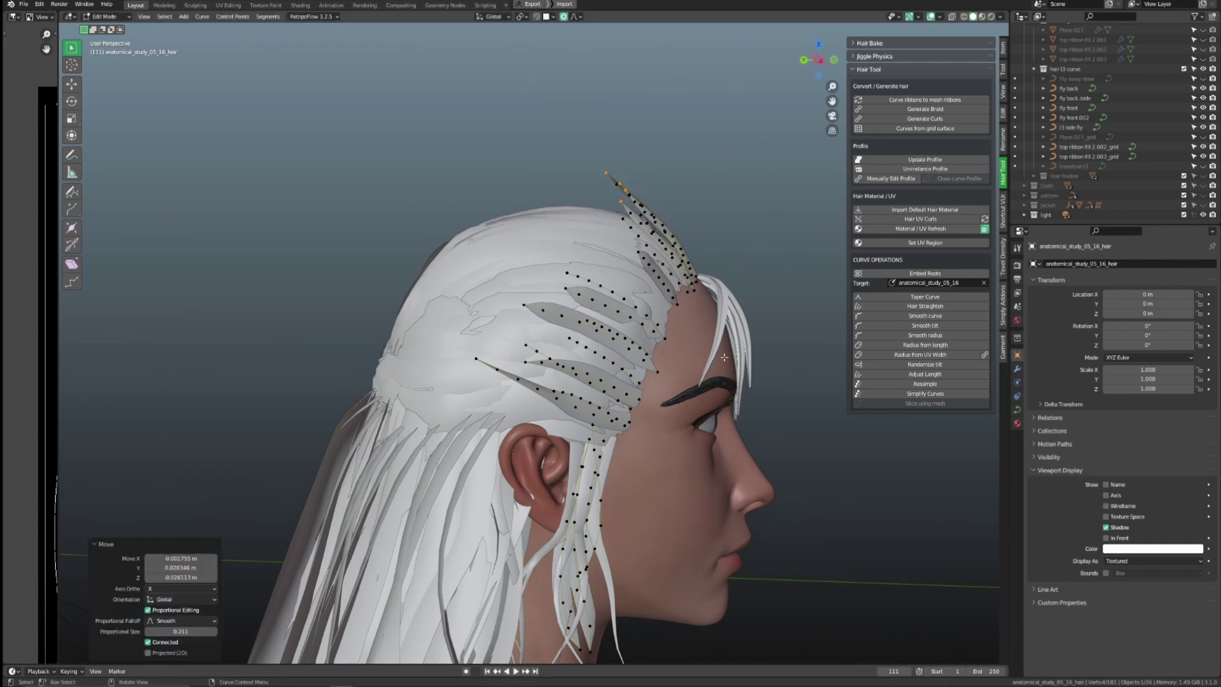
# Step: Rotate and move the forehead strand tips again with proportional editing so they lie closer to the scalp
pyautogui.press('r')
pyautogui.click(746, 292)
pyautogui.press('g')
pyautogui.click(726, 307)
pyautogui.moveTo(726, 307); pyautogui.dragTo(578, 323, button='middle')
pyautogui.press('g')
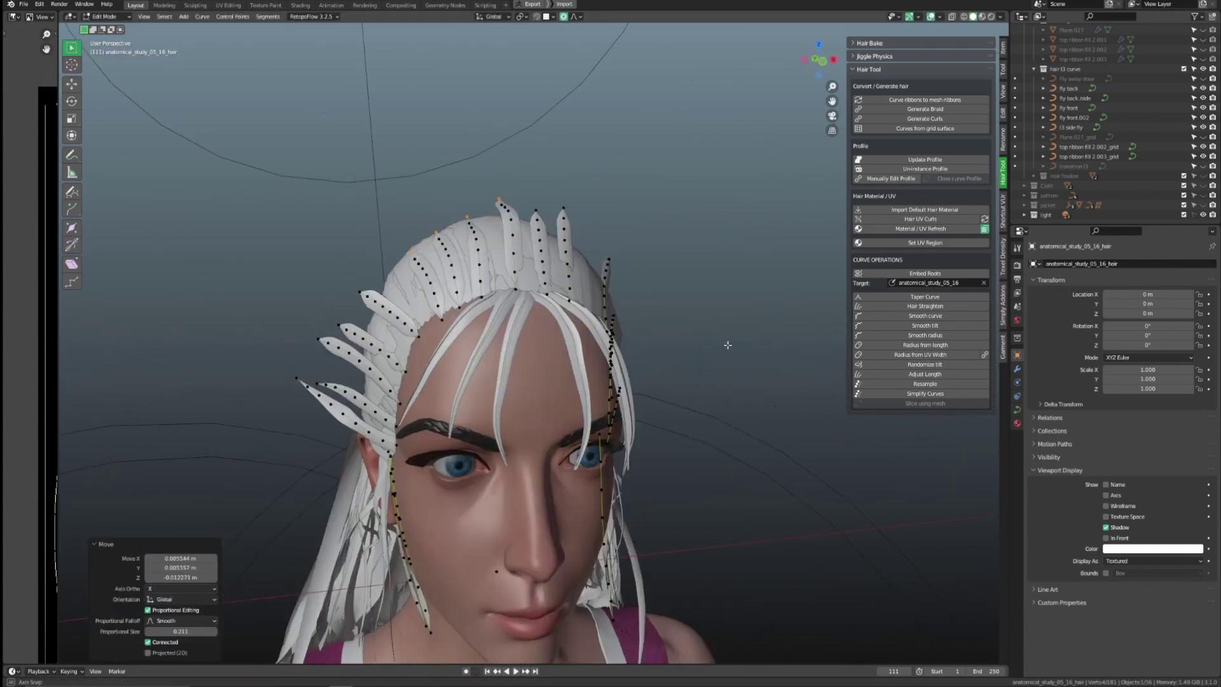
pyautogui.moveTo(725, 343); pyautogui.dragTo(510, 390, button='middle')
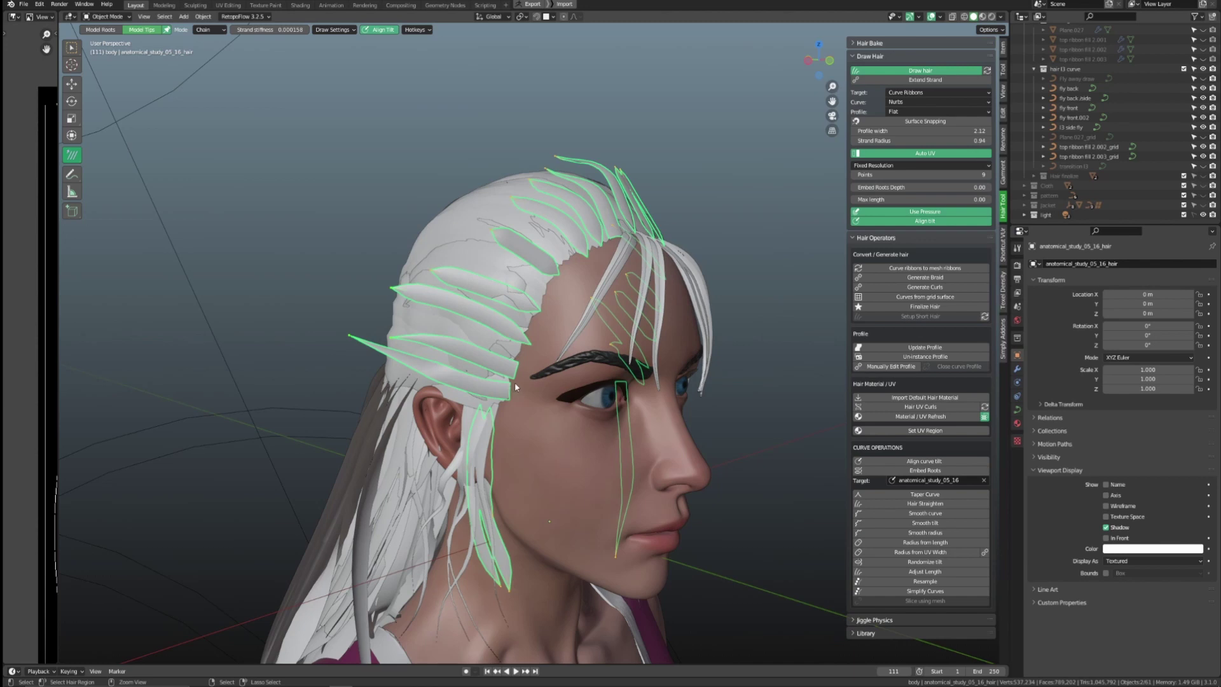
# Step: Pick a temple strand of the anatomical_study_05_16_hair curves with Model Tips and bend the neighbouring temple strands upward over the side of the head
pyautogui.hotkey('ctrl', 'd')
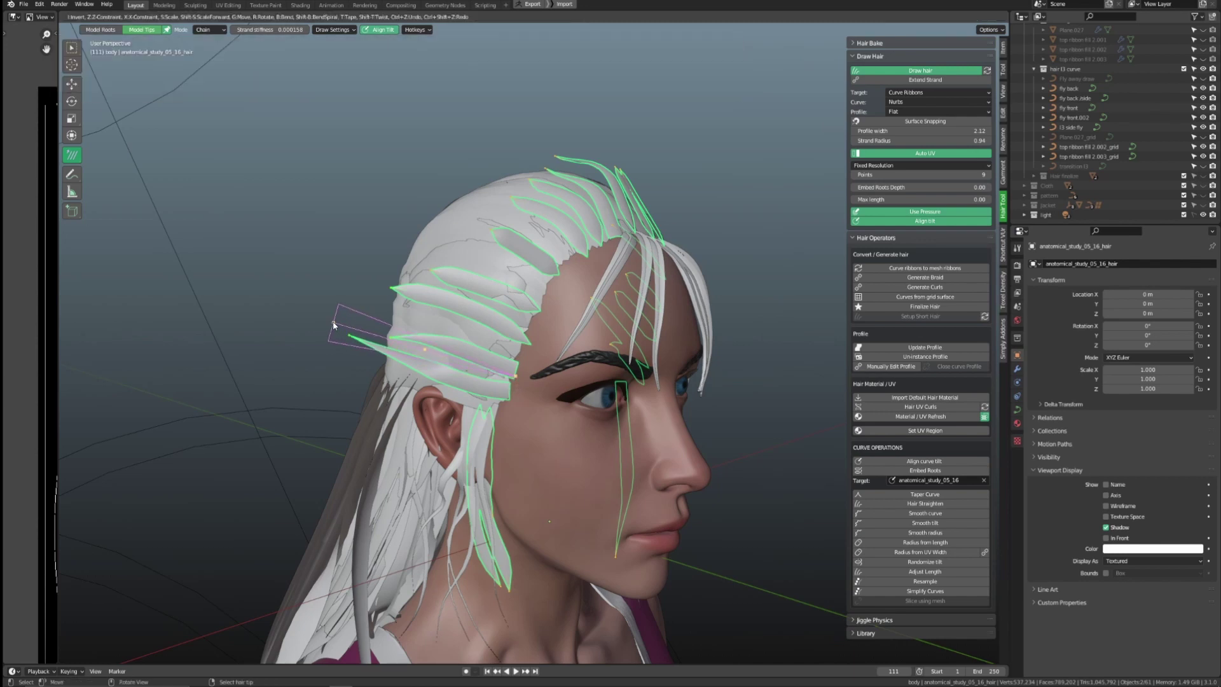
pyautogui.moveTo(561, 414)
pyautogui.mouseDown(button='middle')
pyautogui.moveTo(601, 412)
pyautogui.moveTo(544, 412)
pyautogui.mouseUp(button='middle')
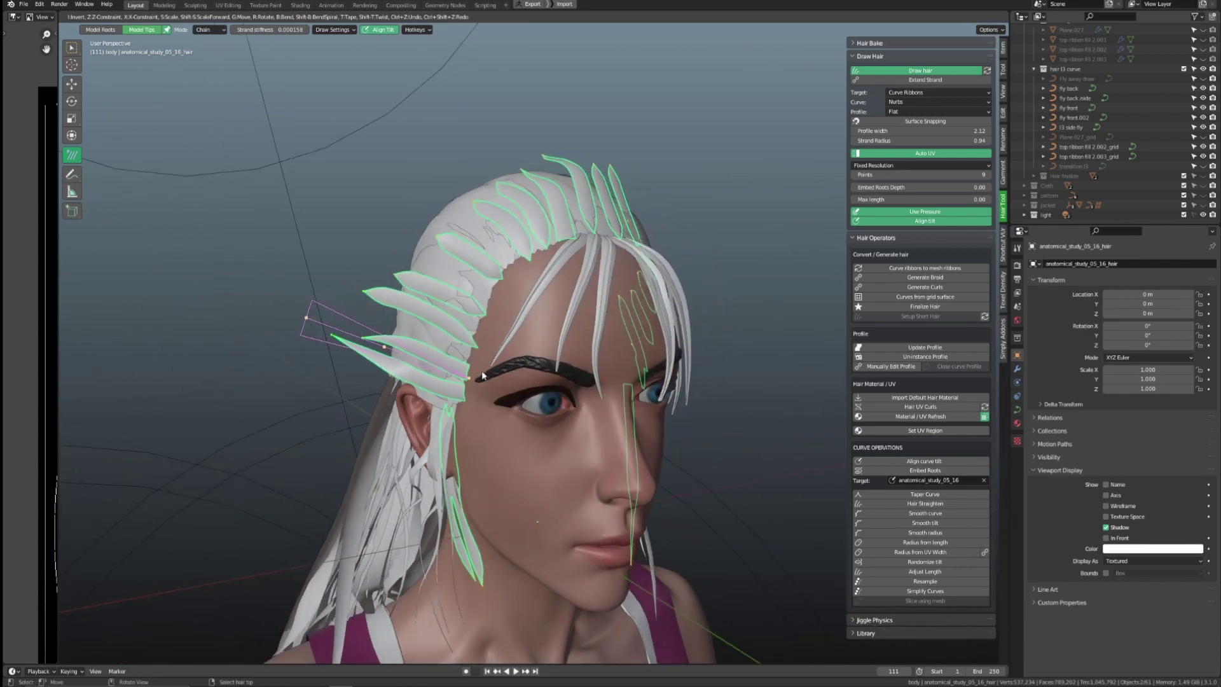
pyautogui.moveTo(474, 376); pyautogui.dragTo(512, 396, button='middle')
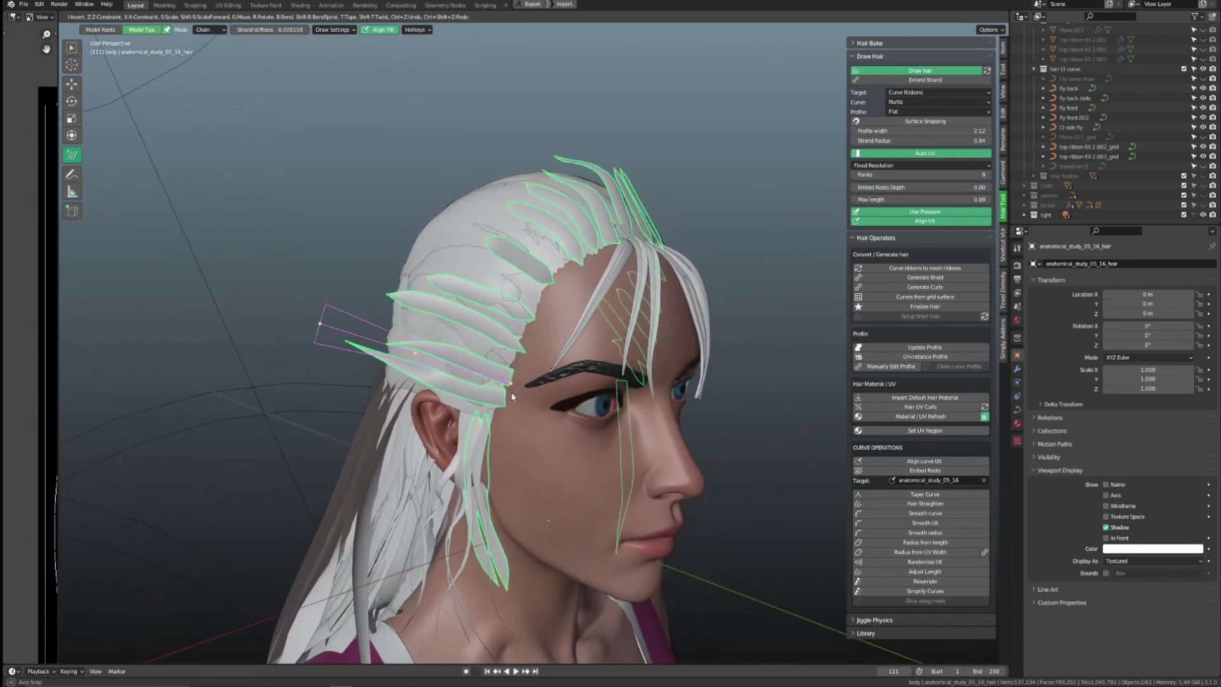
pyautogui.moveTo(320, 326); pyautogui.dragTo(459, 456, button='middle')
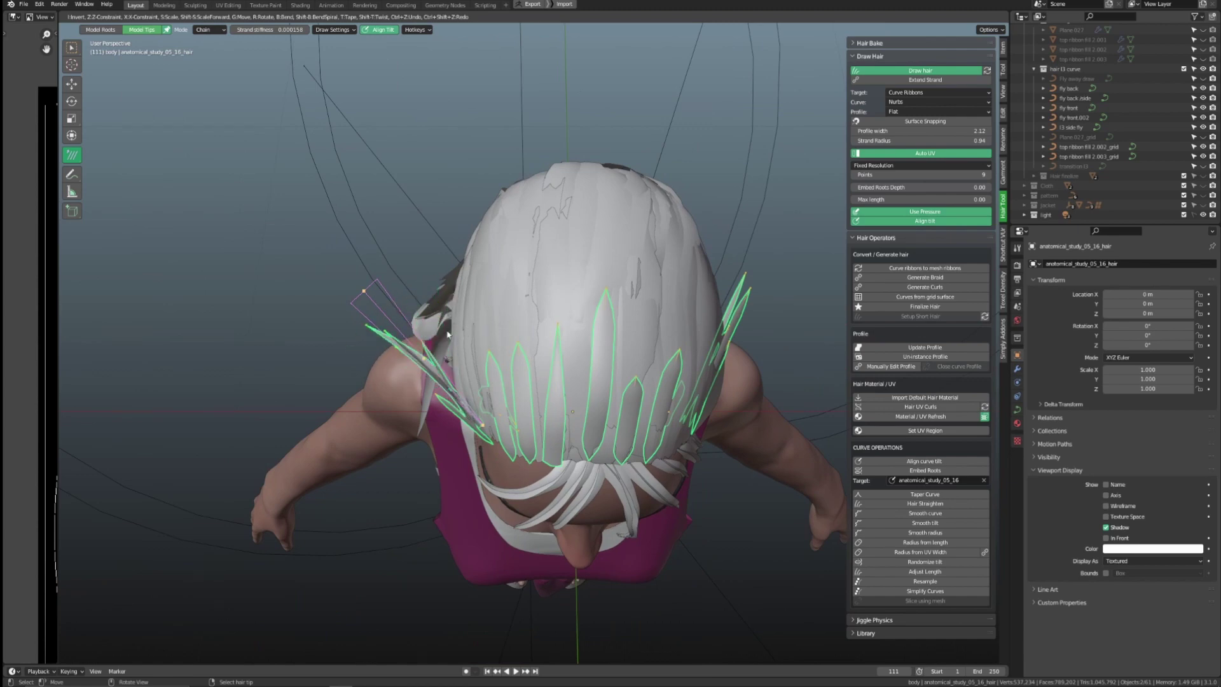
pyautogui.moveTo(462, 413); pyautogui.dragTo(507, 358, button='middle')
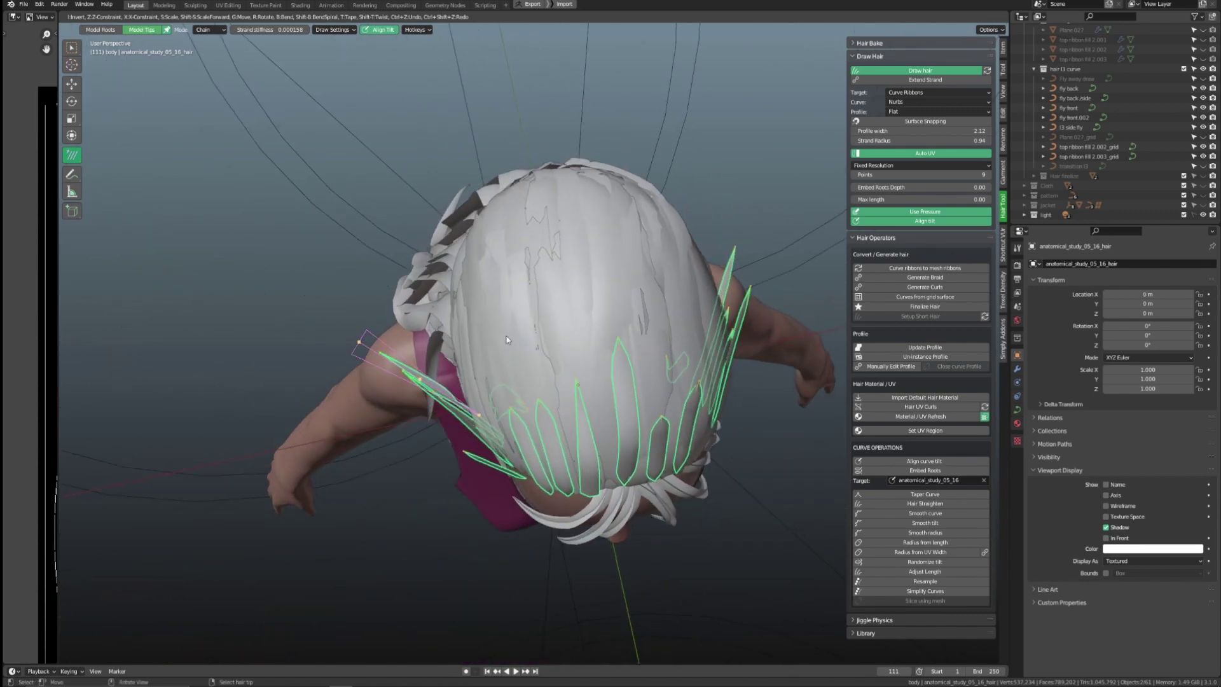
pyautogui.moveTo(568, 330); pyautogui.dragTo(649, 355, button='middle')
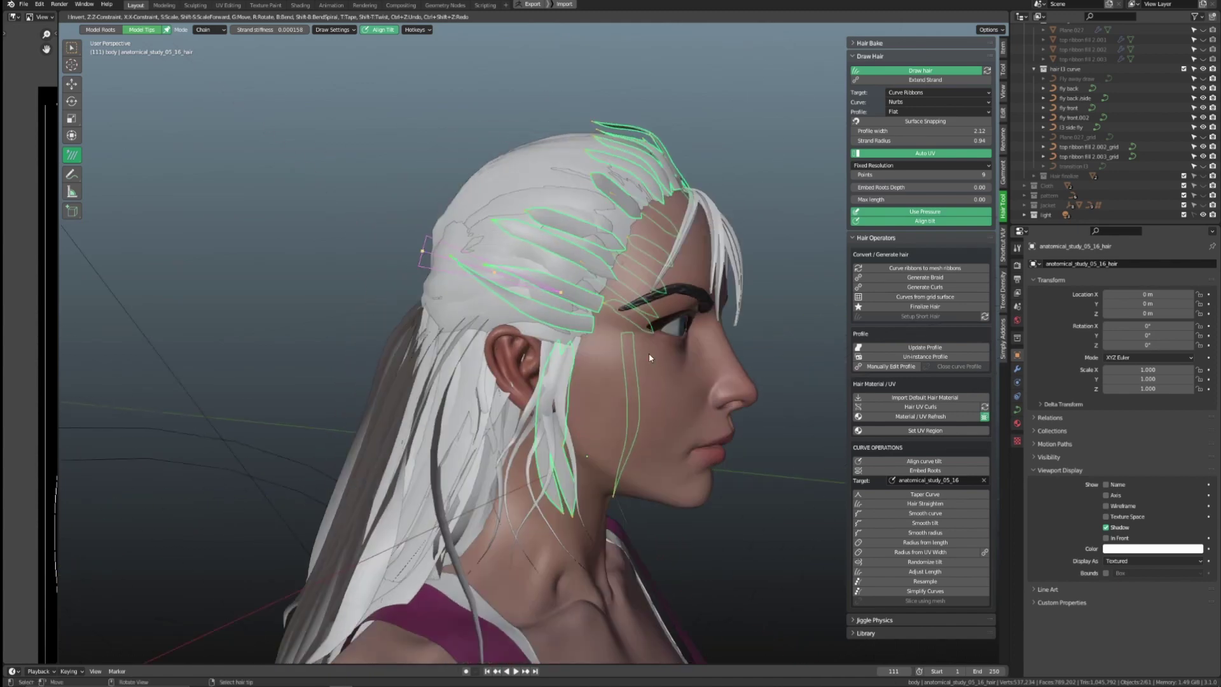
pyautogui.moveTo(557, 294); pyautogui.dragTo(596, 308)
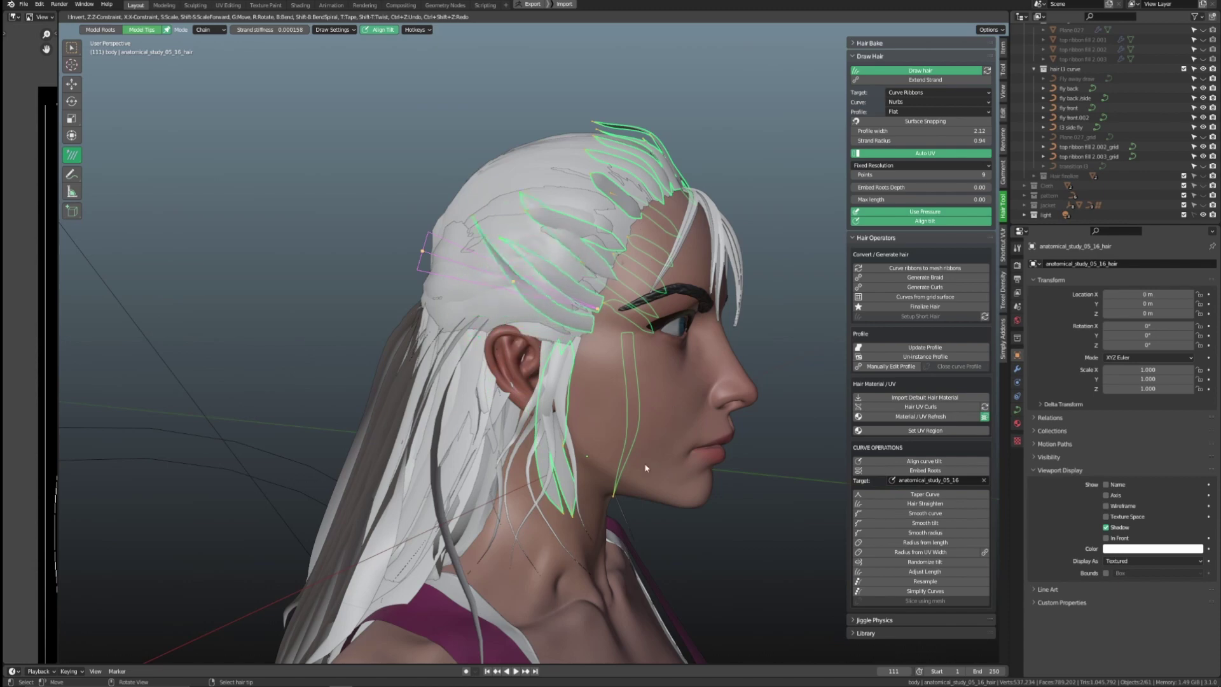
pyautogui.moveTo(646, 364)
pyautogui.mouseDown(button='middle')
pyautogui.moveTo(661, 489)
pyautogui.moveTo(708, 455)
pyautogui.mouseUp(button='middle')
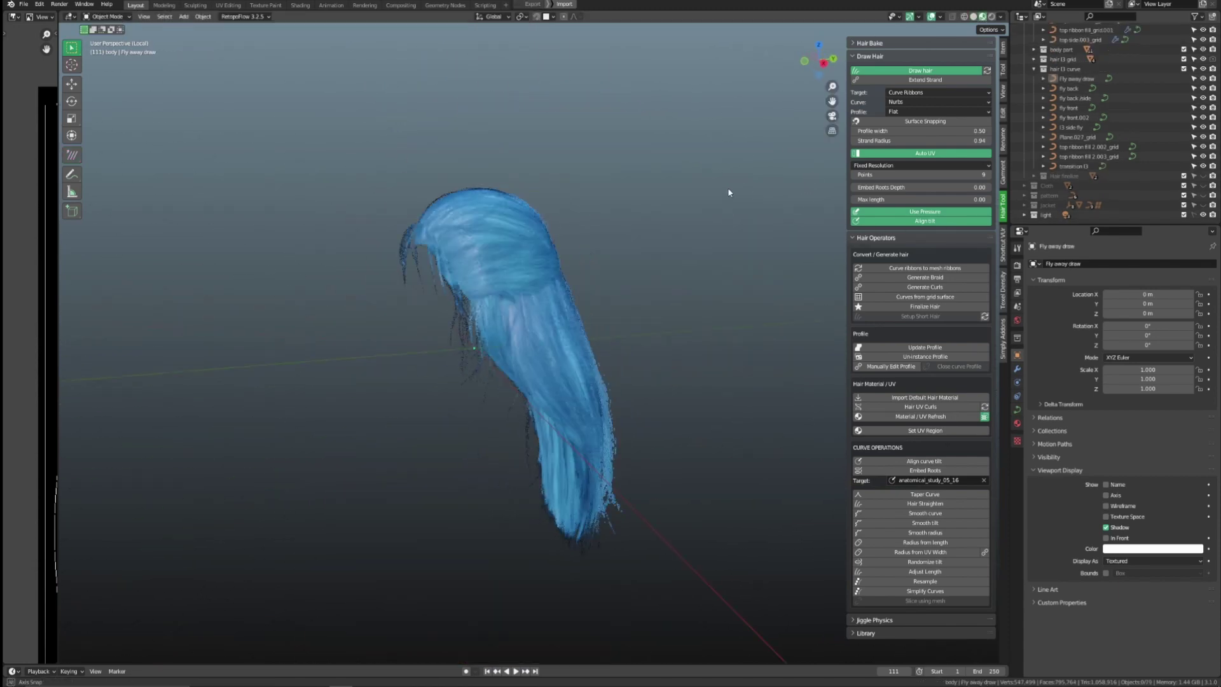
# Step: Select all hair layers in the isolated view and run Finalize Hair to turn them into a single mesh
pyautogui.moveTo(729, 192); pyautogui.dragTo(733, 125, button='middle')
pyautogui.press('a')
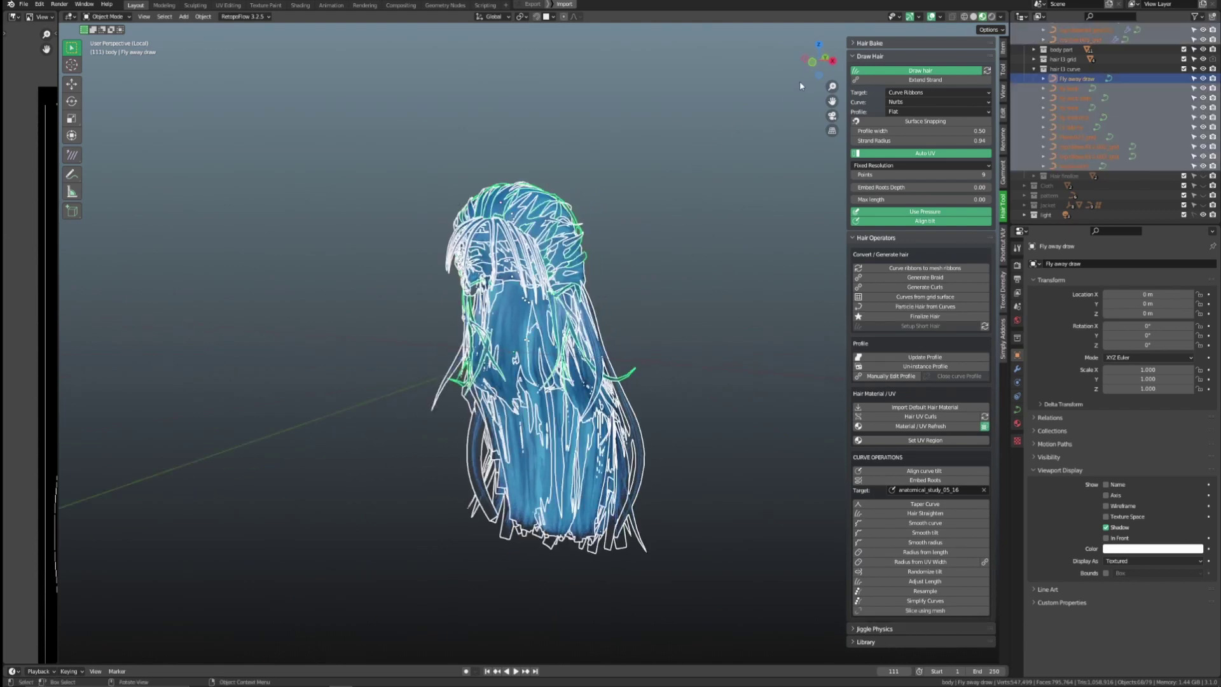
pyautogui.hotkey('ctrl', 'shift', 'h')
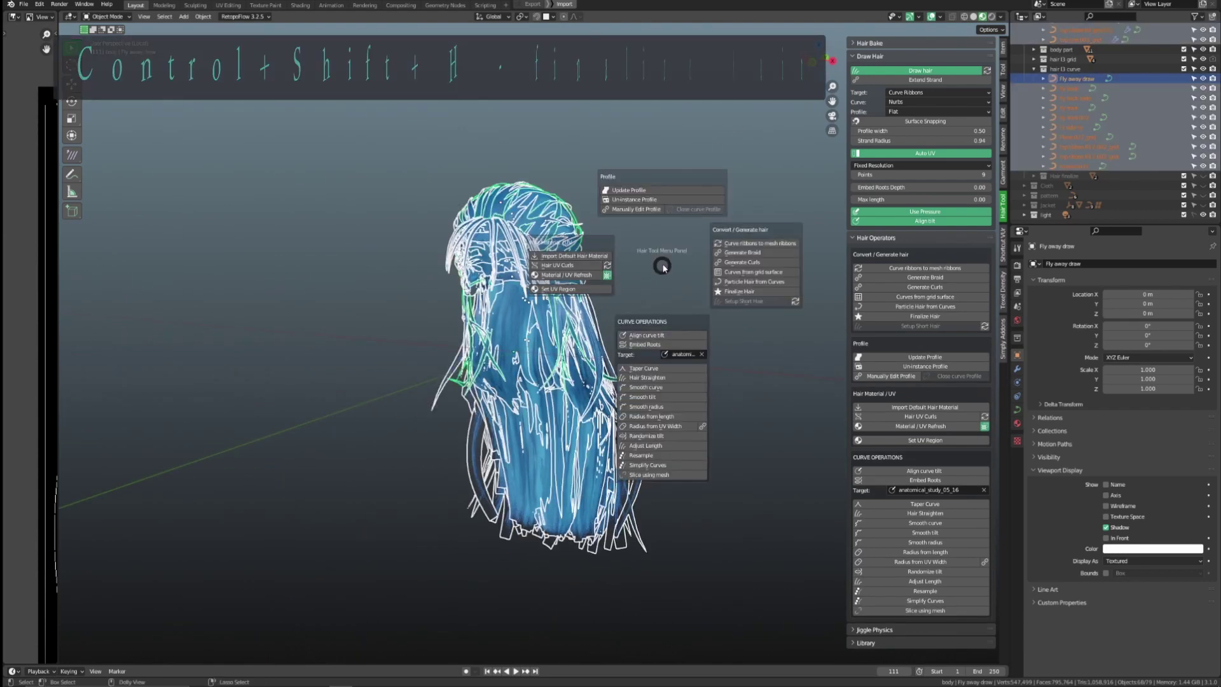
pyautogui.click(736, 294)
pyautogui.click(722, 321)
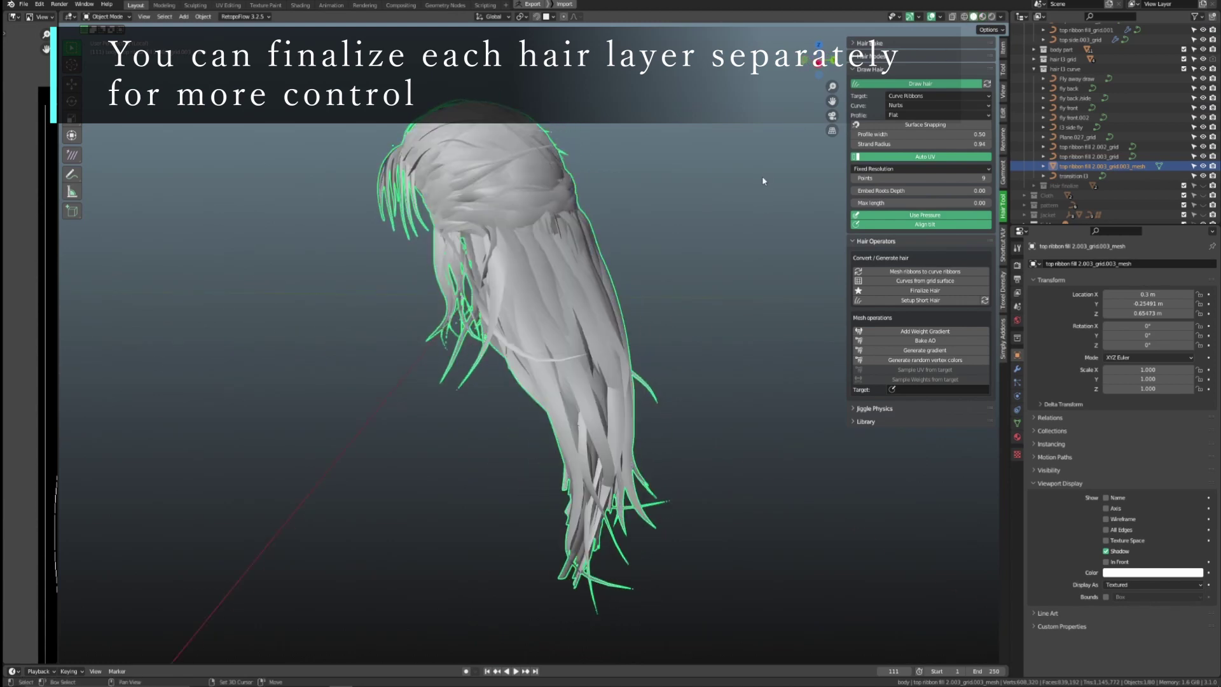
# Step: Bake ambient occlusion onto the finalized hair mesh with Bake AO
pyautogui.moveTo(762, 180); pyautogui.dragTo(670, 253, button='middle')
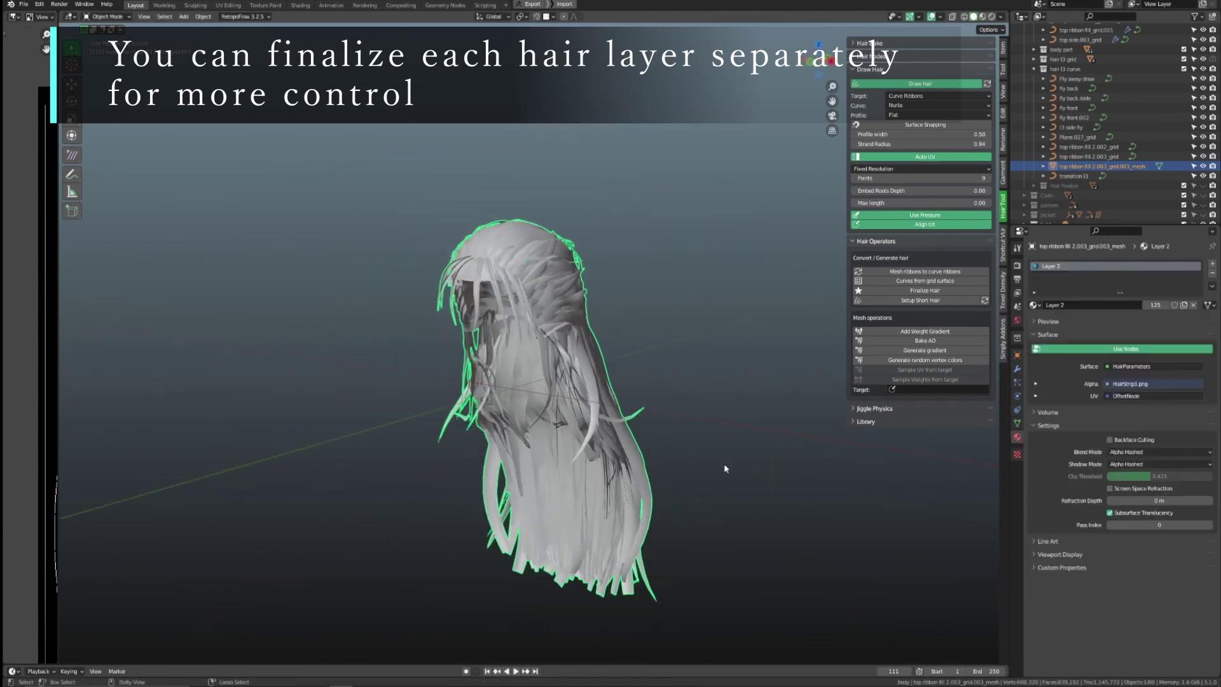
pyautogui.hotkey('shift', 'alt', 'h')
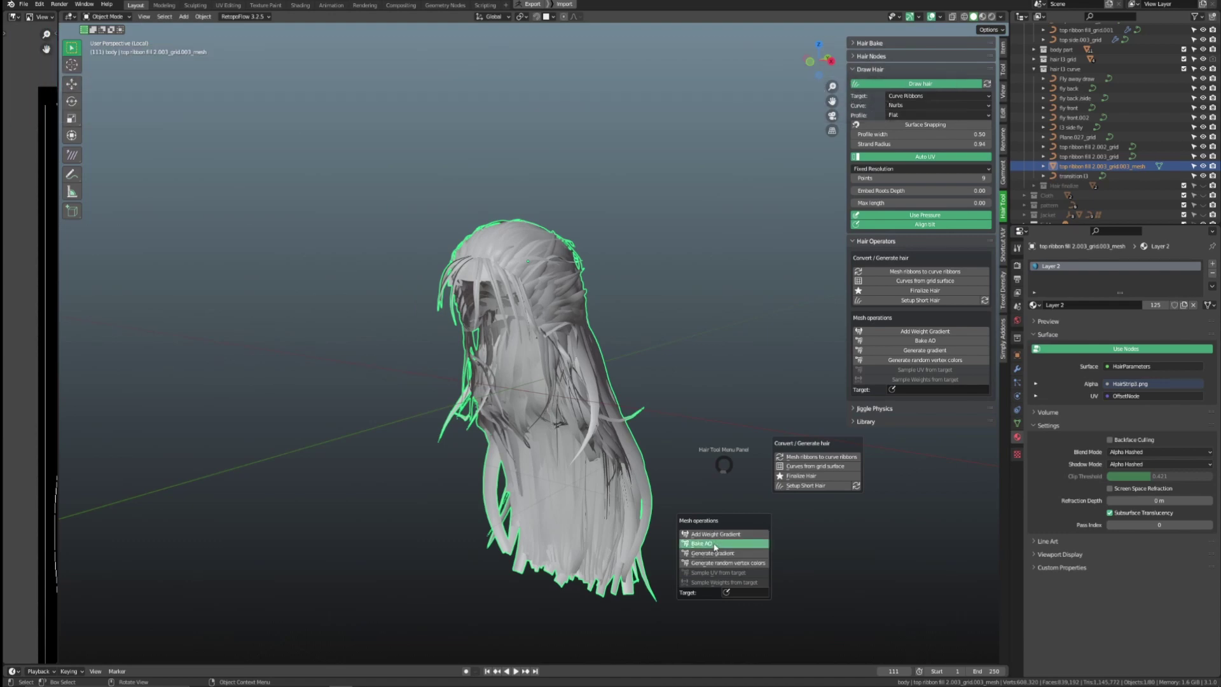
pyautogui.click(714, 545)
pyautogui.moveTo(715, 544); pyautogui.dragTo(730, 477, button='middle')
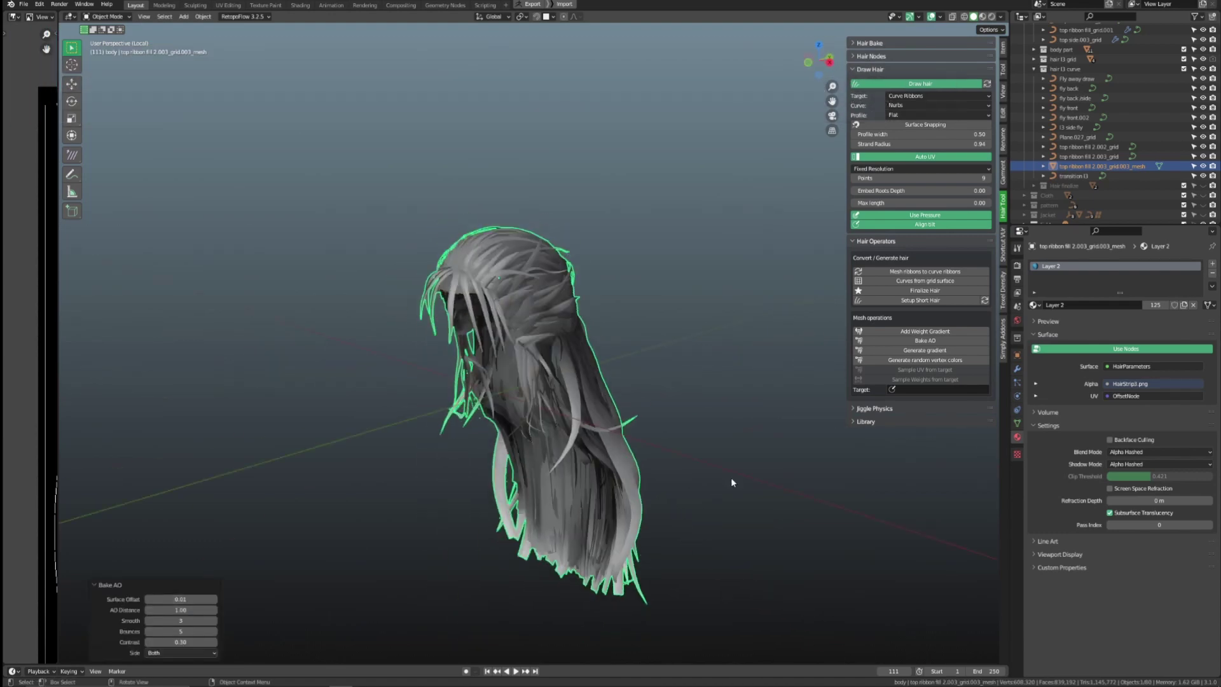
# Step: Generate random vertex colors on the finalized hair mesh
pyautogui.hotkey('shift', 'alt', 'h')
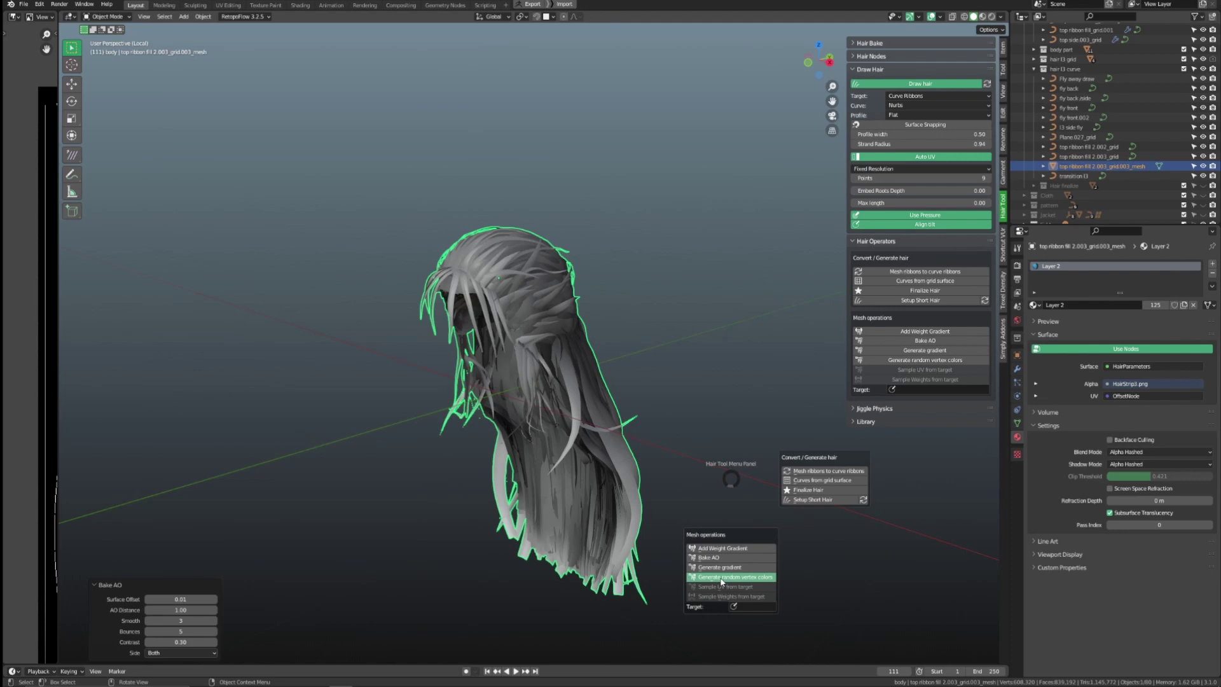